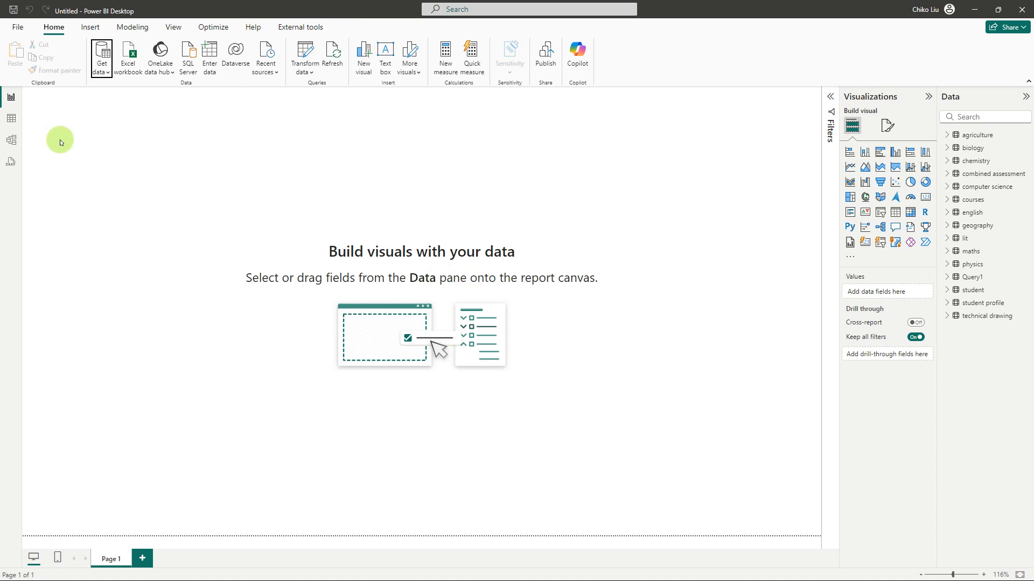
# Open the data model diagram and space out the student and student profile tables, with student profile below student.
pyautogui.click(11, 140)
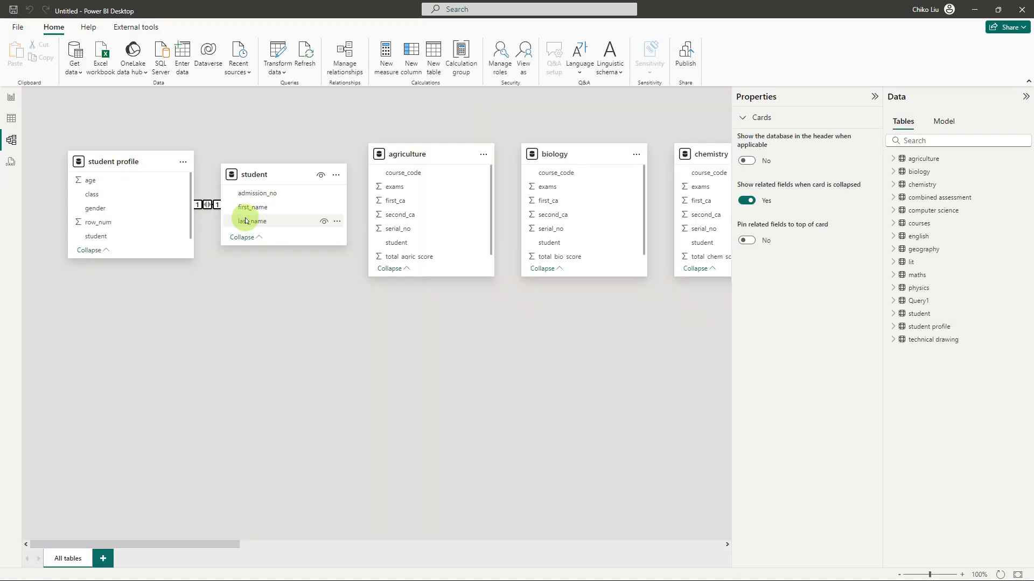
pyautogui.moveTo(231, 173)
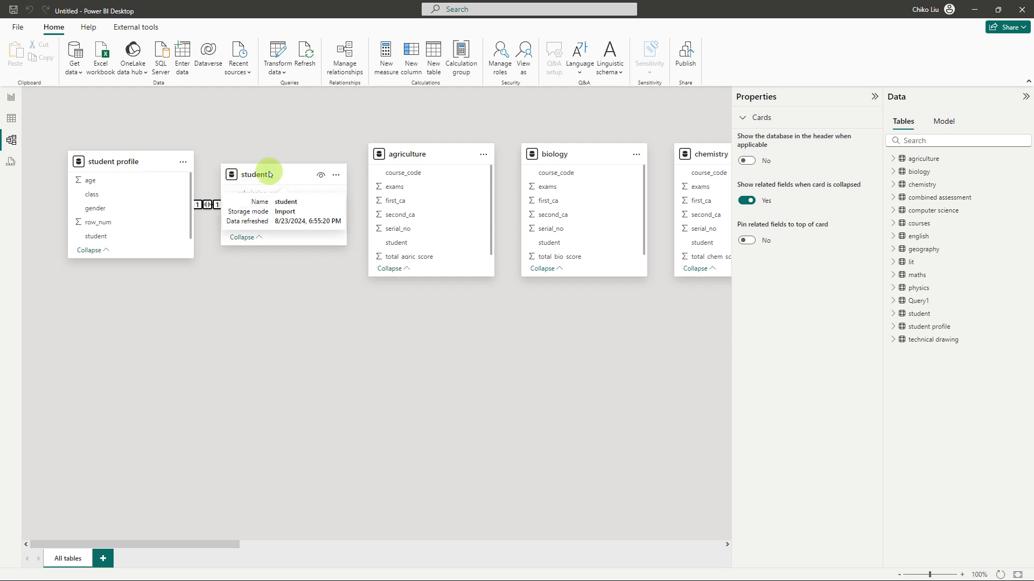
pyautogui.moveTo(280, 154); pyautogui.dragTo(274, 134)
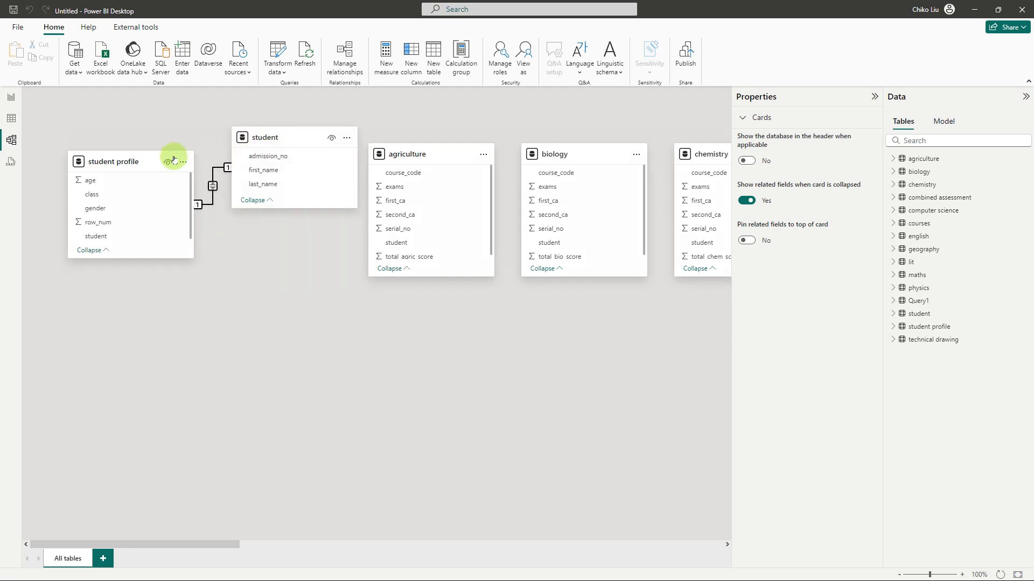
pyautogui.moveTo(159, 167); pyautogui.dragTo(129, 289)
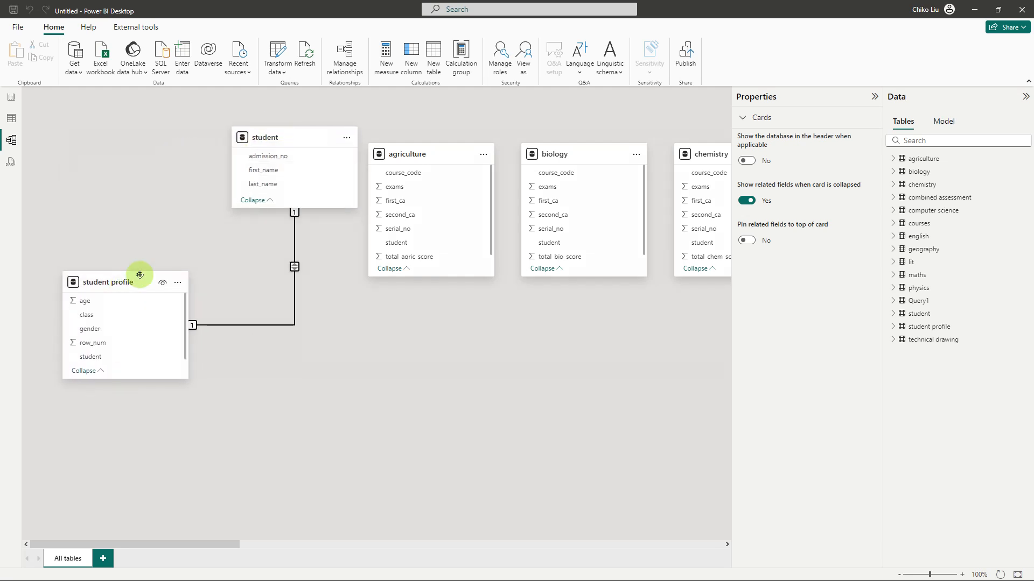
# Examine the properties of the existing relationship between the student profile and student tables.
pyautogui.click(290, 235)
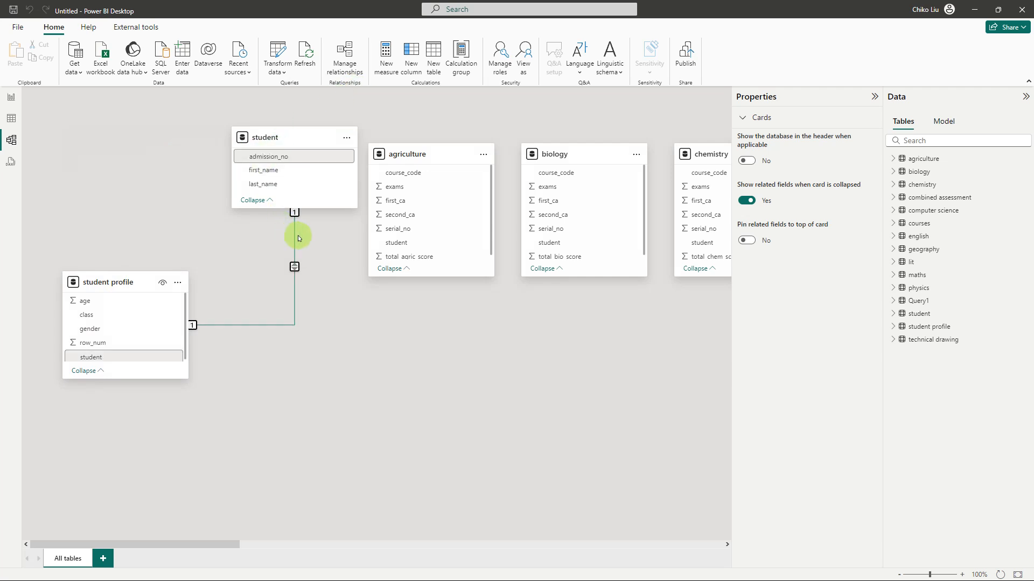
pyautogui.scroll(-1, 130, 315)
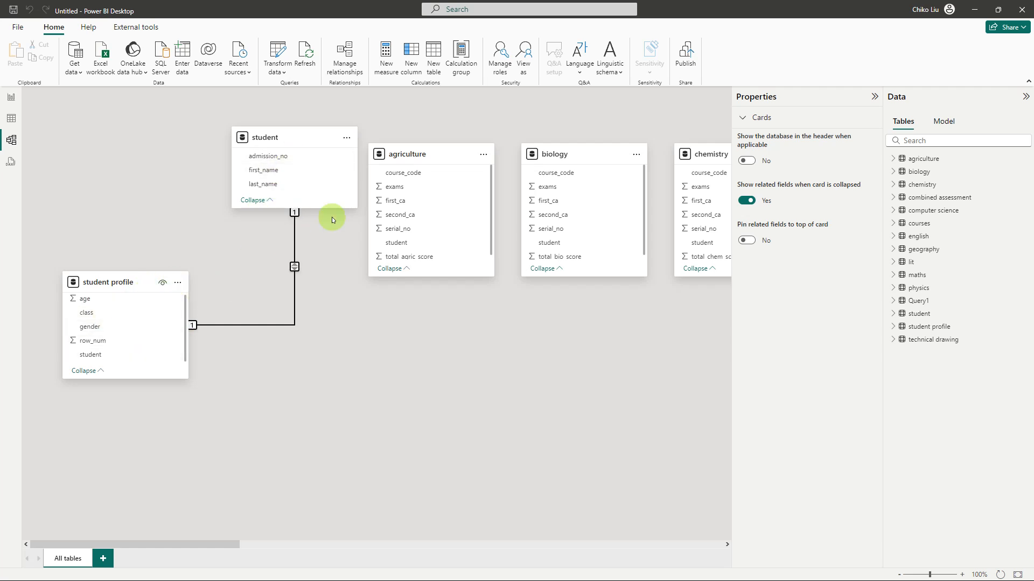
pyautogui.click(294, 243)
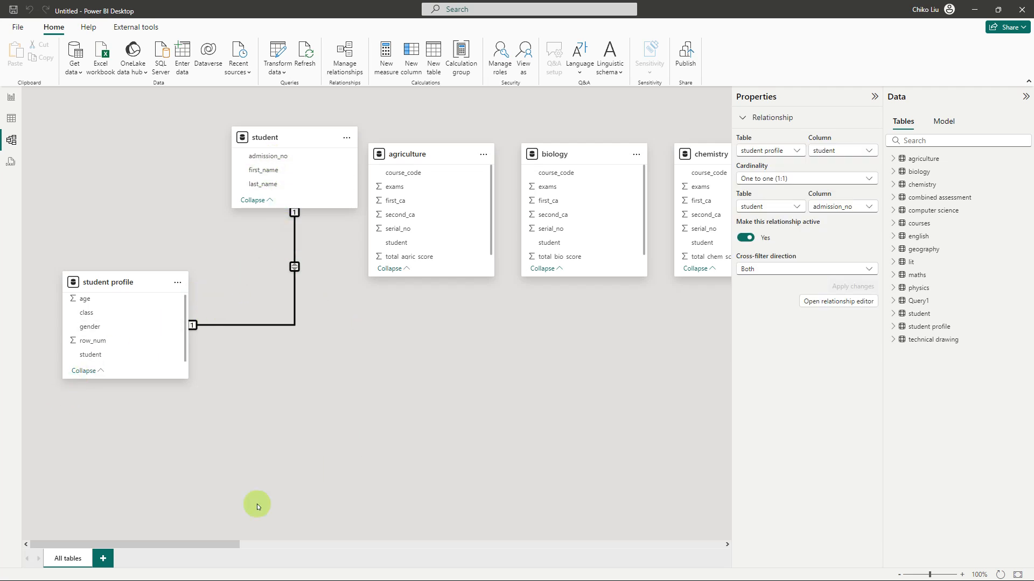
# Bring the Query1 table across the diagram to the empty area below the biology table, near the student tables.
pyautogui.moveTo(221, 541)
pyautogui.mouseDown()
pyautogui.moveTo(754, 525)
pyautogui.moveTo(670, 524)
pyautogui.mouseUp()
pyautogui.moveTo(609, 141); pyautogui.dragTo(206, 354)
pyautogui.moveTo(483, 544); pyautogui.dragTo(361, 545)
pyautogui.moveTo(607, 353); pyautogui.dragTo(226, 366)
pyautogui.moveTo(399, 546); pyautogui.dragTo(227, 549)
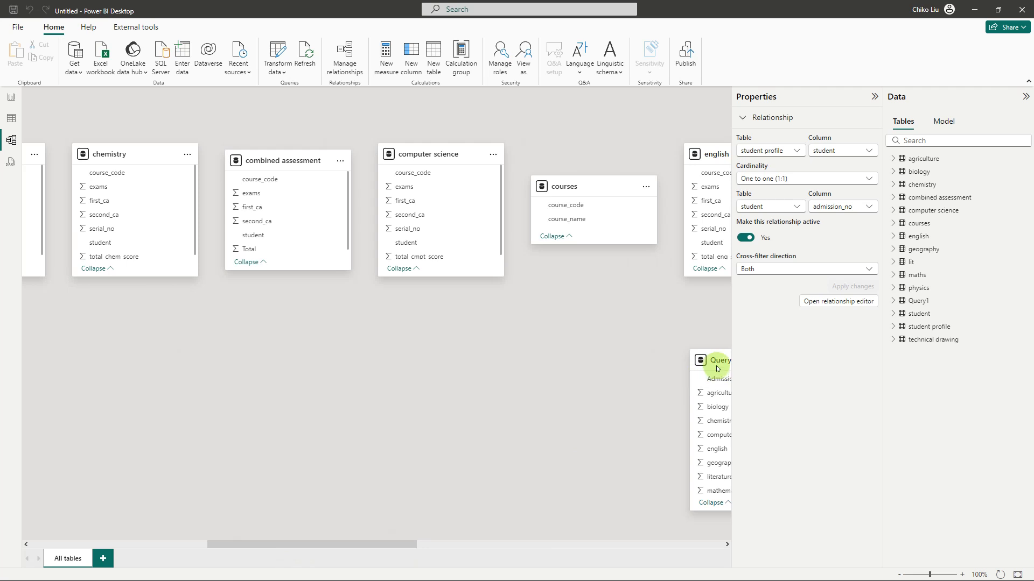
pyautogui.moveTo(716, 369); pyautogui.dragTo(190, 357)
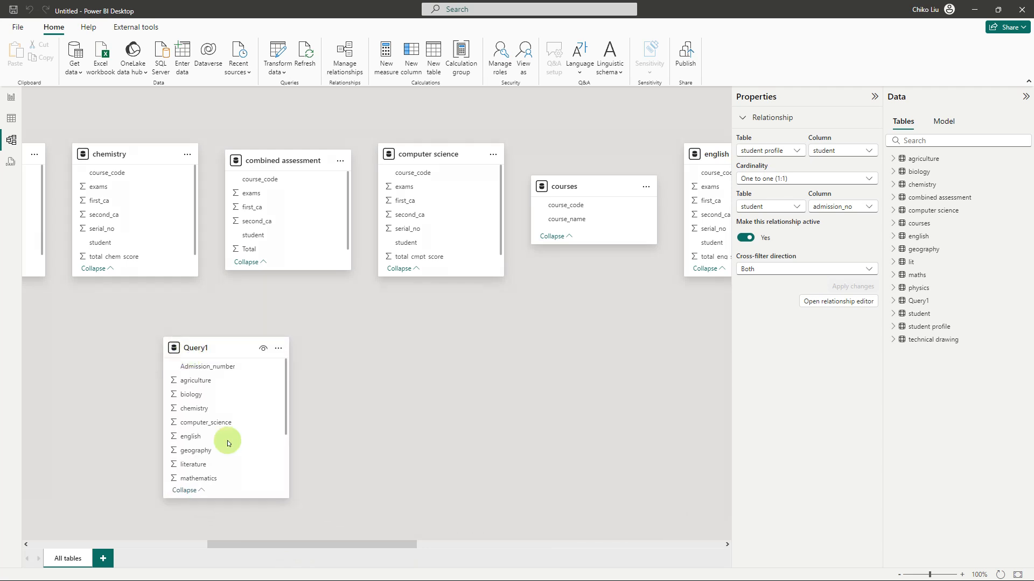
pyautogui.moveTo(216, 545); pyautogui.dragTo(153, 544)
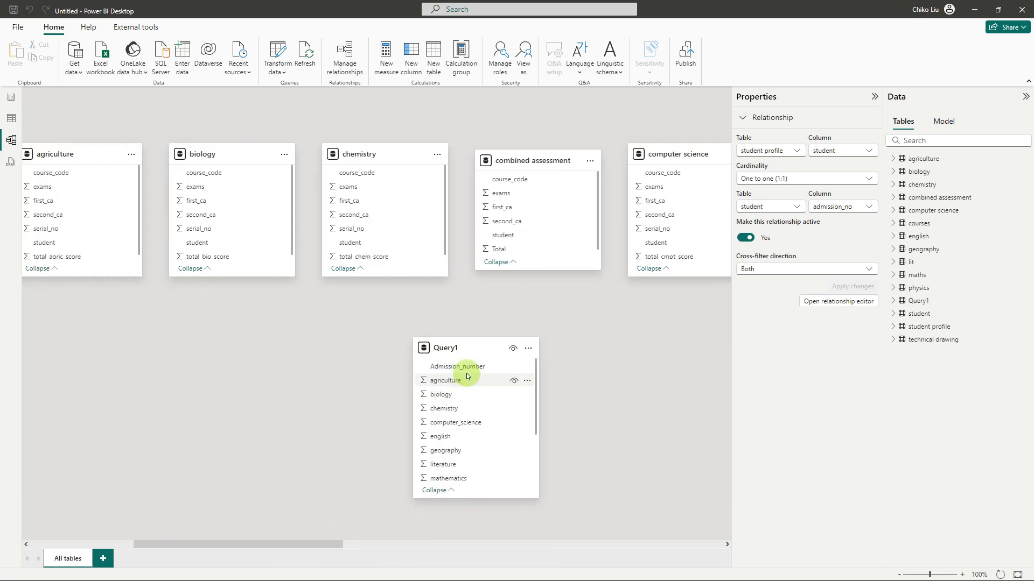
pyautogui.moveTo(455, 348); pyautogui.dragTo(202, 358)
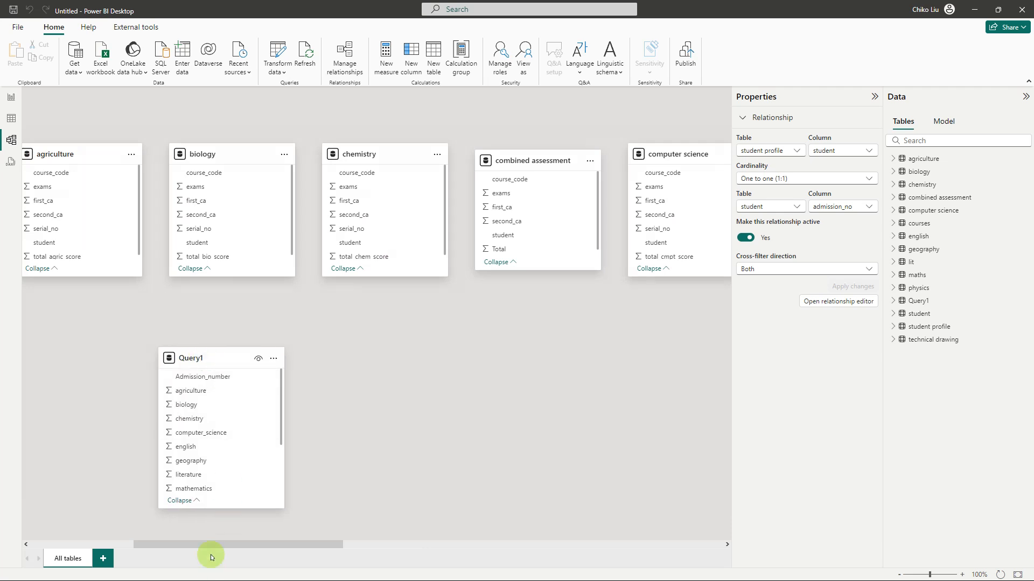
pyautogui.moveTo(205, 543); pyautogui.dragTo(102, 543)
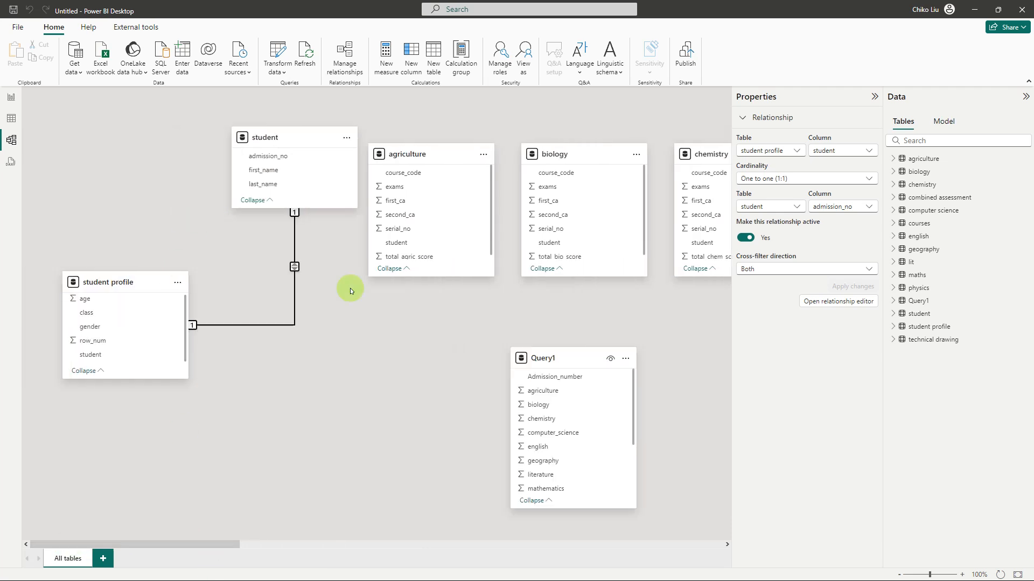
# Create a one-to-one relationship from student's admission_no to Query1's Admission_number, and place Query1 below the student table.
pyautogui.click(274, 156)
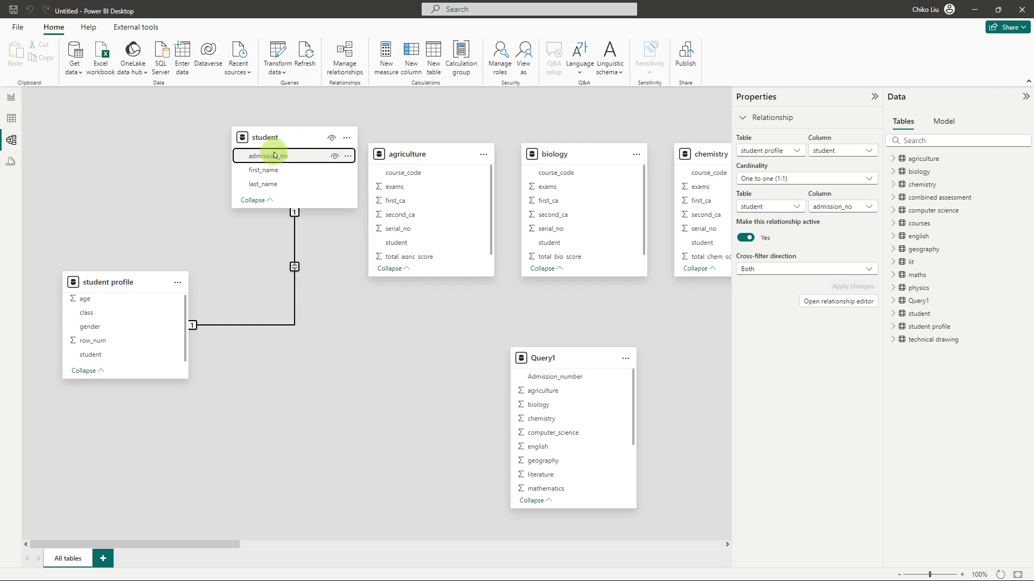
pyautogui.moveTo(274, 155); pyautogui.dragTo(548, 377)
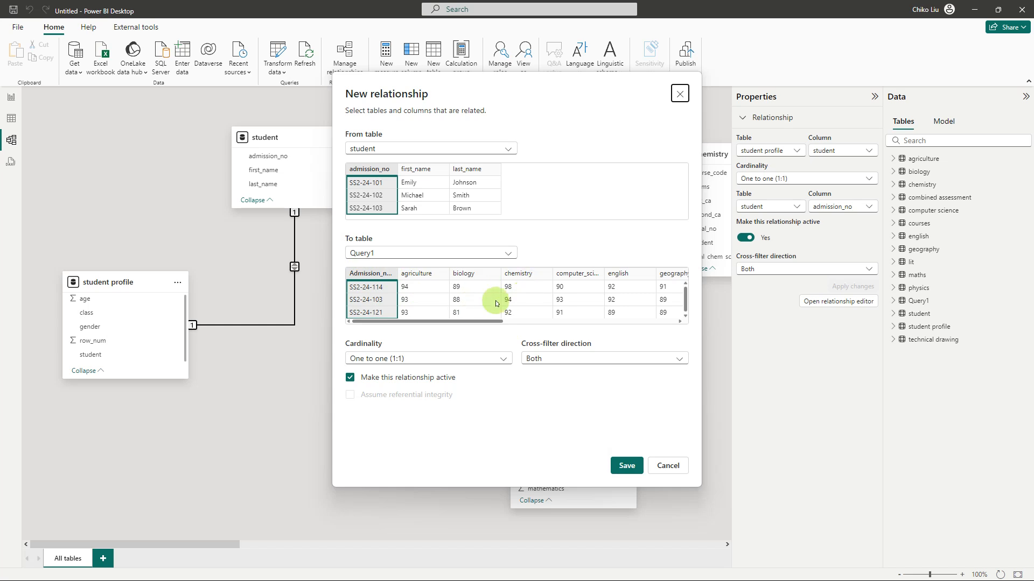
pyautogui.click(627, 465)
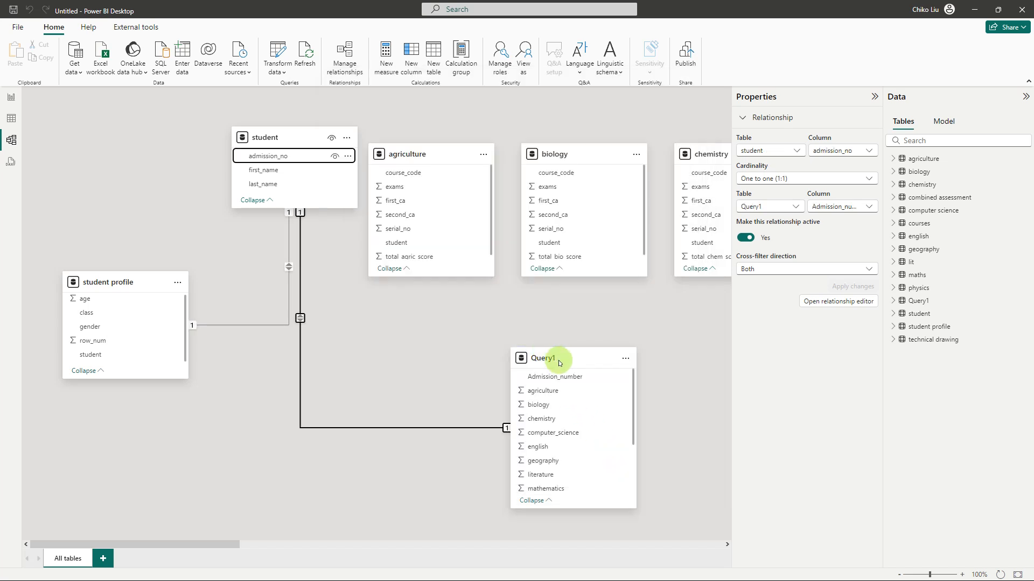
pyautogui.moveTo(558, 360); pyautogui.dragTo(307, 404)
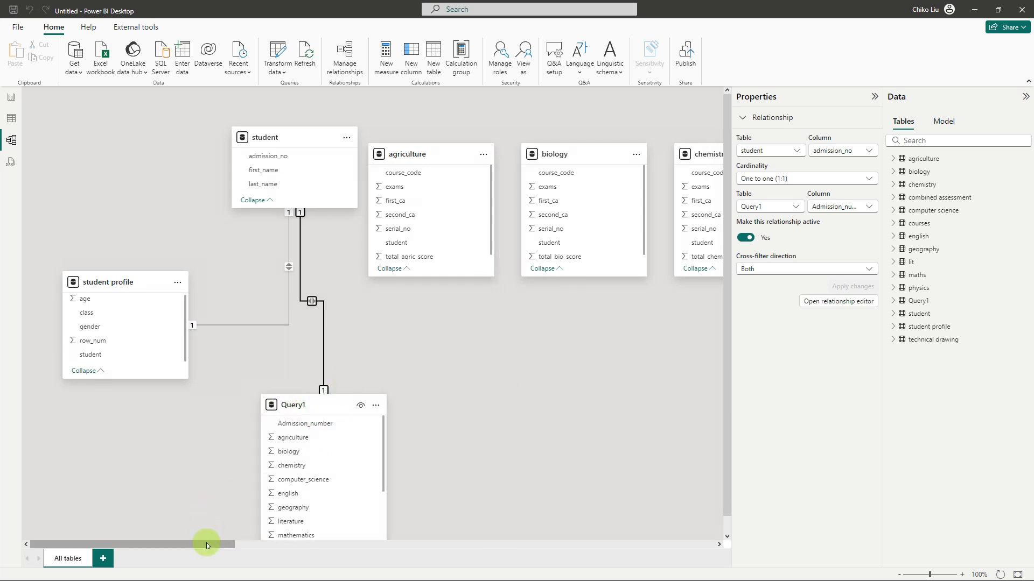
# Bring the courses table across the diagram to the empty area below the biology table.
pyautogui.moveTo(206, 543); pyautogui.dragTo(387, 555)
pyautogui.moveTo(575, 189); pyautogui.dragTo(203, 420)
pyautogui.moveTo(251, 545); pyautogui.dragTo(146, 545)
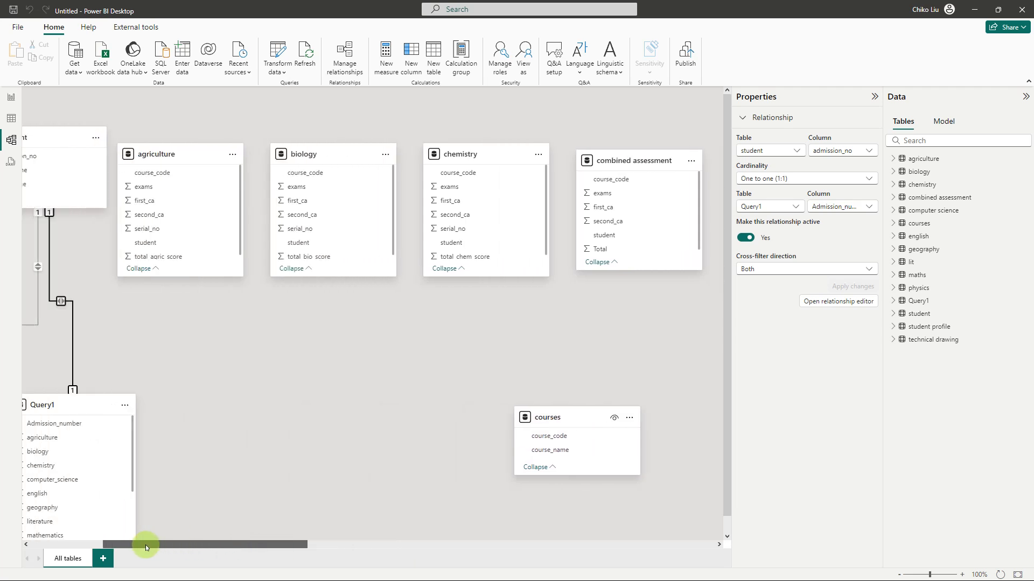
pyautogui.moveTo(569, 420); pyautogui.dragTo(374, 438)
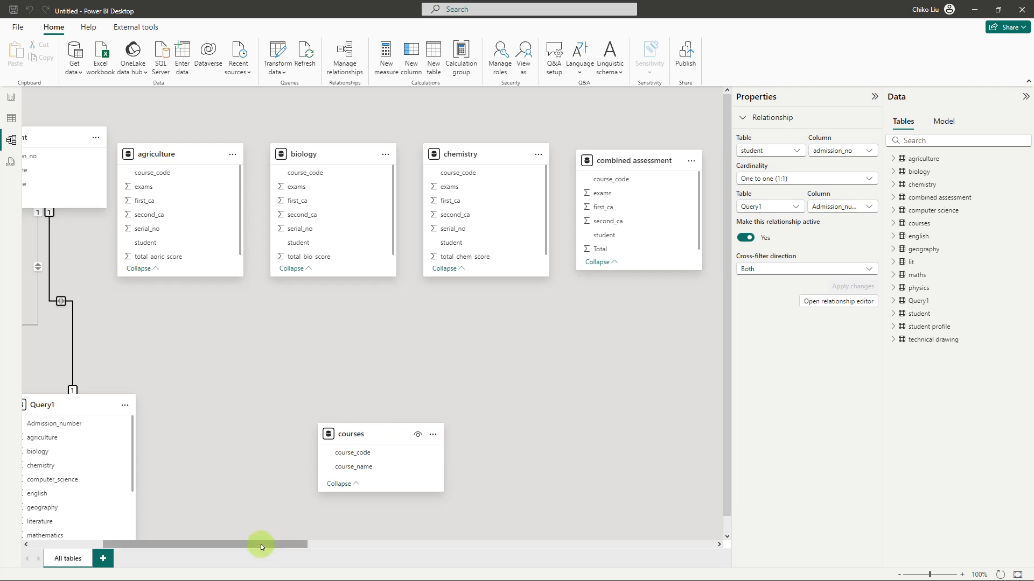
pyautogui.moveTo(254, 544); pyautogui.dragTo(203, 553)
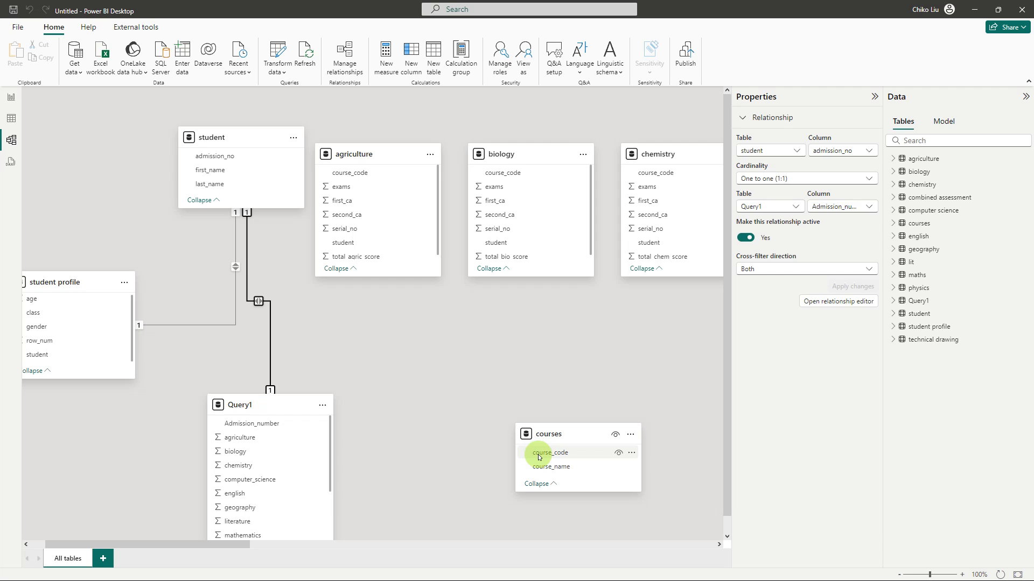
# Relate course_code in the courses table to course_code in the agriculture and biology tables.
pyautogui.moveTo(538, 456); pyautogui.dragTo(382, 176)
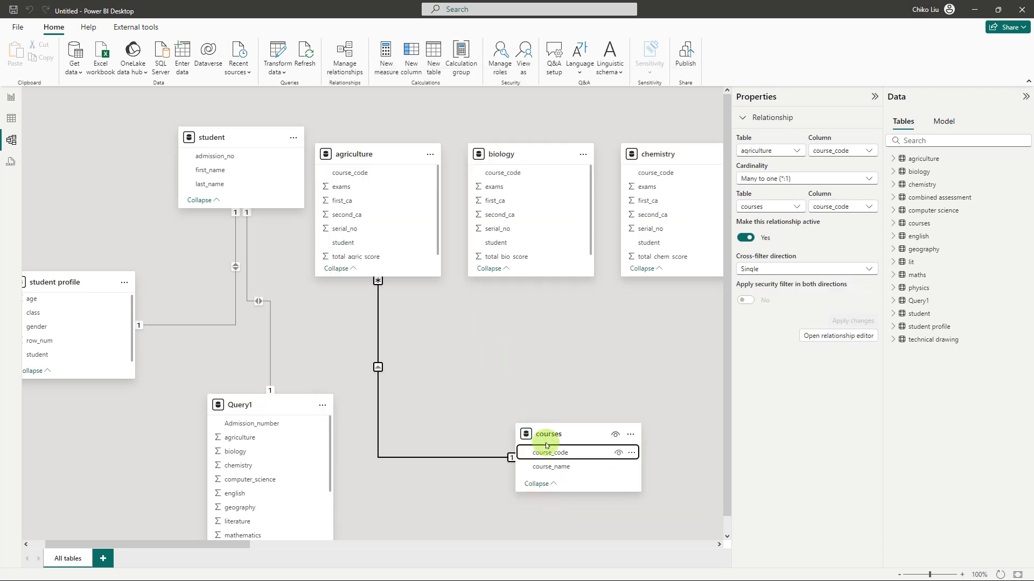
pyautogui.moveTo(546, 452); pyautogui.dragTo(493, 175)
pyautogui.click(625, 464)
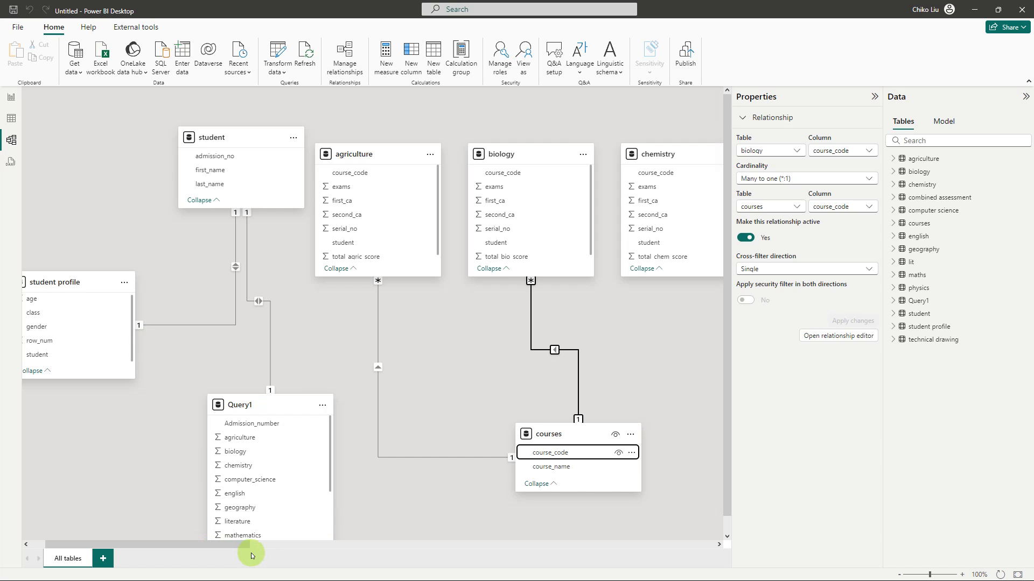
pyautogui.moveTo(237, 547); pyautogui.dragTo(310, 544)
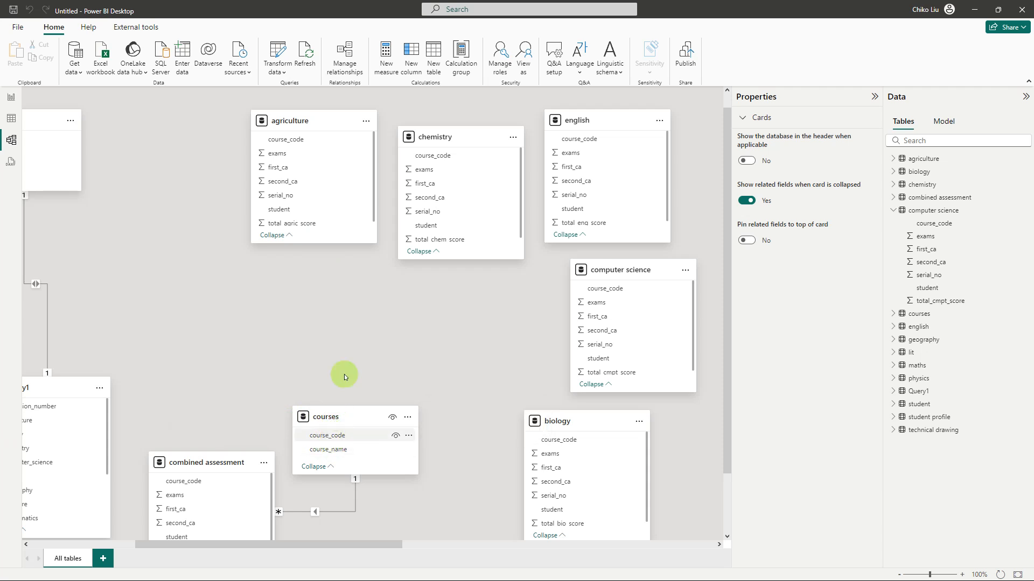
# Shift the agriculture and chemistry tables slightly and place the combined assessment table between student and courses.
pyautogui.moveTo(301, 122)
pyautogui.moveTo(301, 122); pyautogui.dragTo(325, 122)
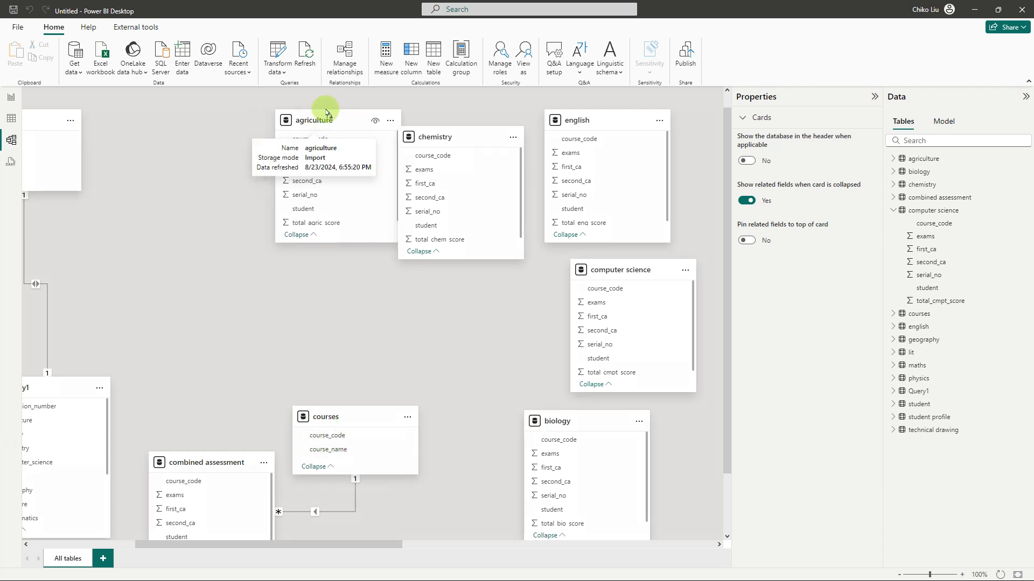
pyautogui.moveTo(456, 141); pyautogui.dragTo(469, 143)
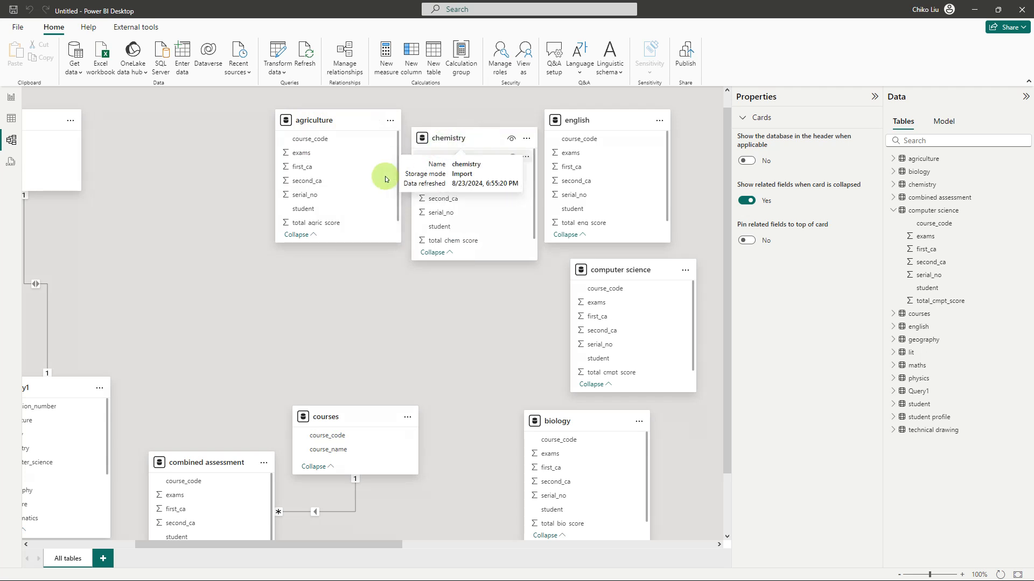
pyautogui.moveTo(221, 463); pyautogui.dragTo(188, 236)
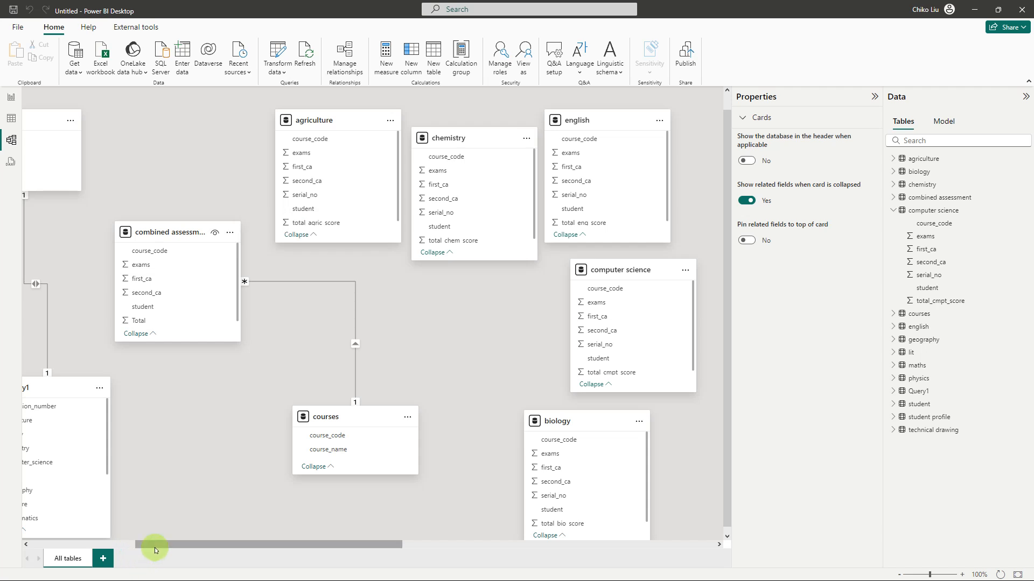
# Create an active one-to-many relationship from student's admission_no to the student column of combined assessment, with single cross-filter direction.
pyautogui.moveTo(154, 547); pyautogui.dragTo(86, 547)
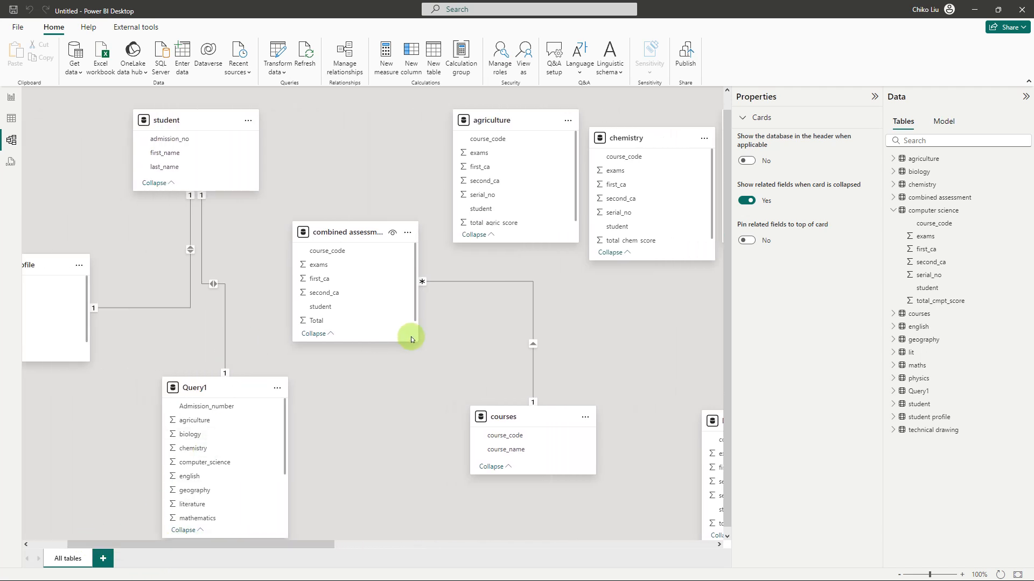
pyautogui.scroll(-1, 388, 290)
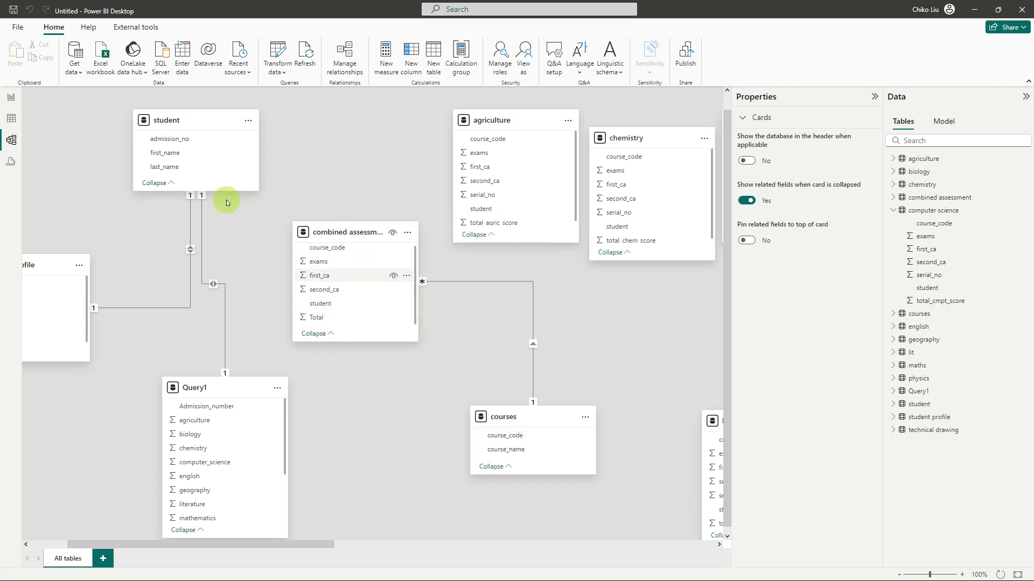
pyautogui.moveTo(160, 140); pyautogui.dragTo(330, 305)
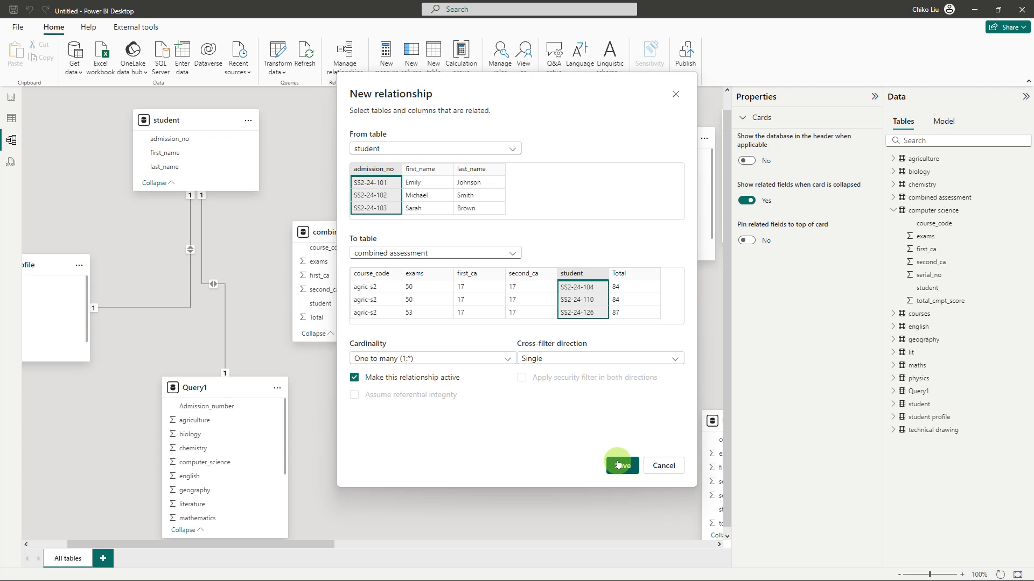
pyautogui.click(618, 465)
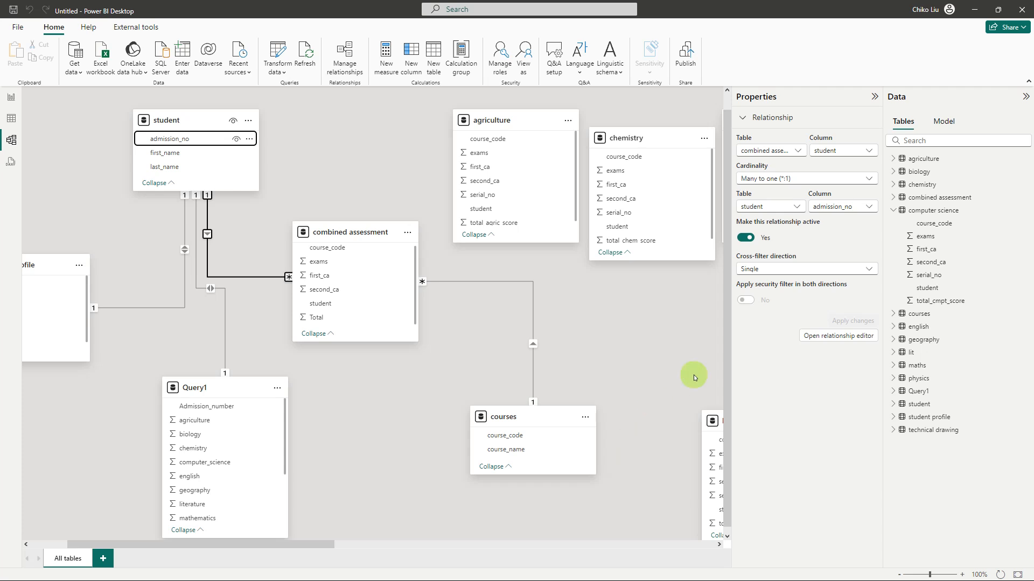
# Hide the physics, maths, geography, lit and english tables from report view.
pyautogui.click(894, 211)
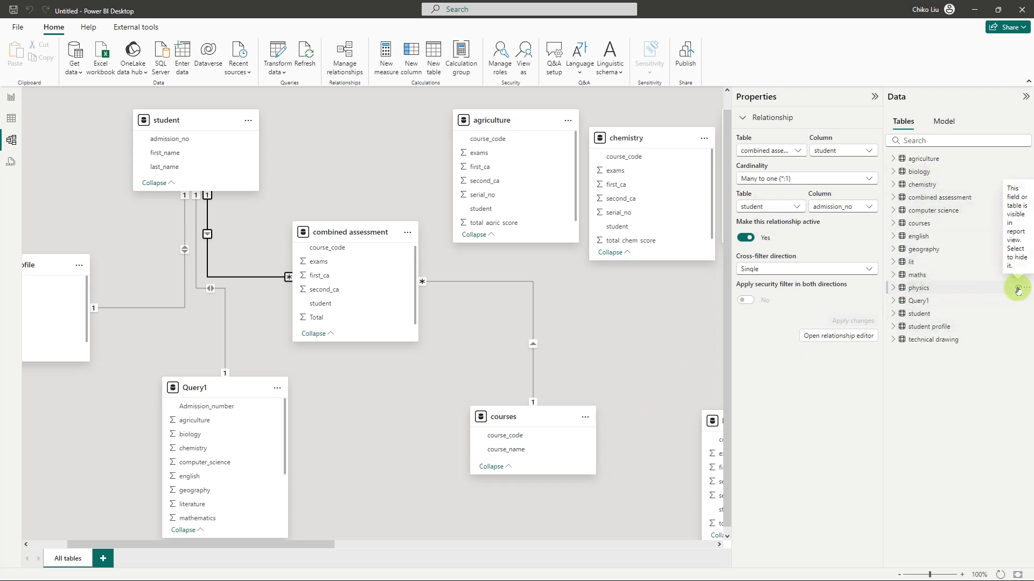
pyautogui.click(1017, 290)
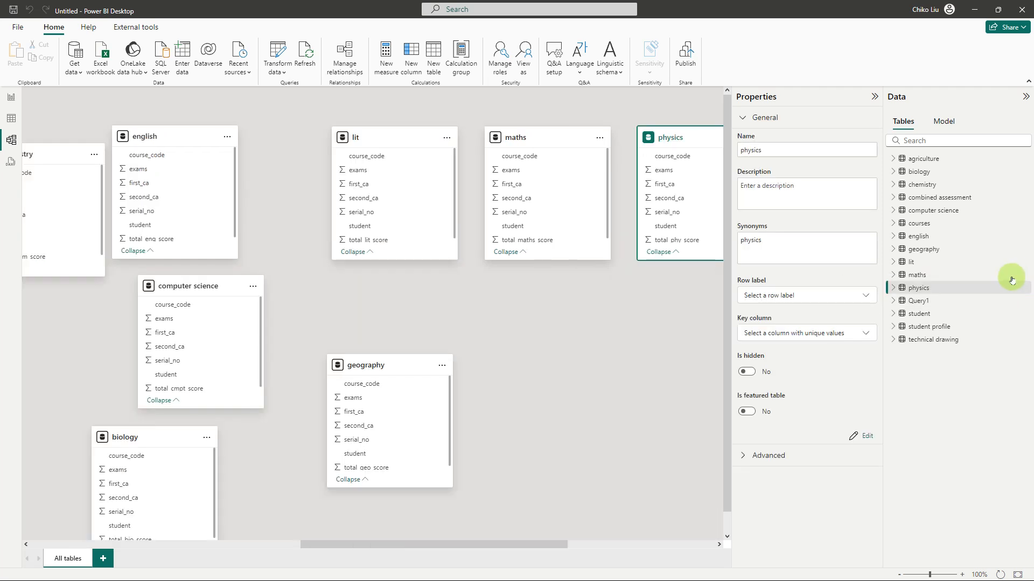
pyautogui.click(1013, 281)
pyautogui.click(1018, 276)
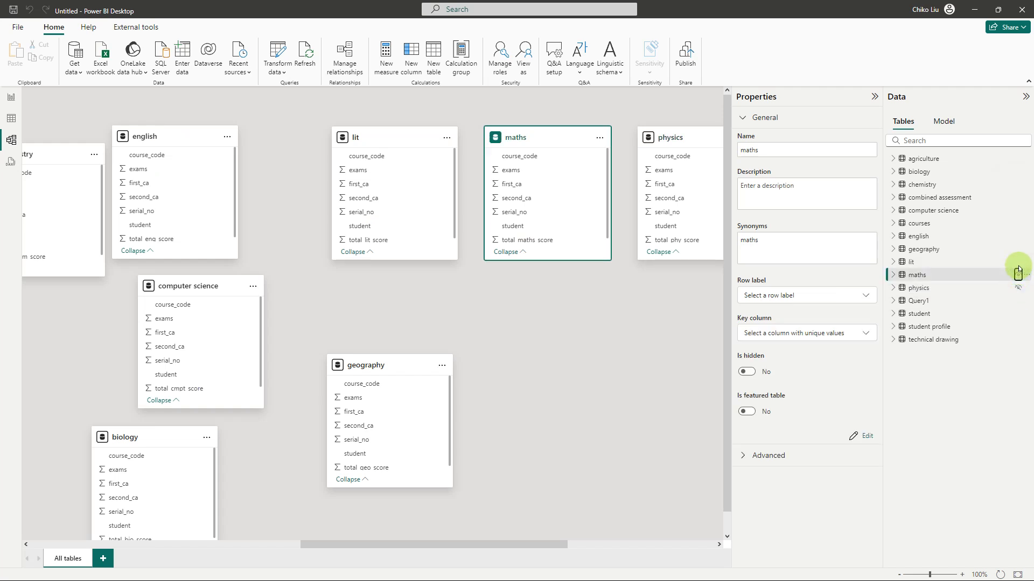
pyautogui.click(1018, 272)
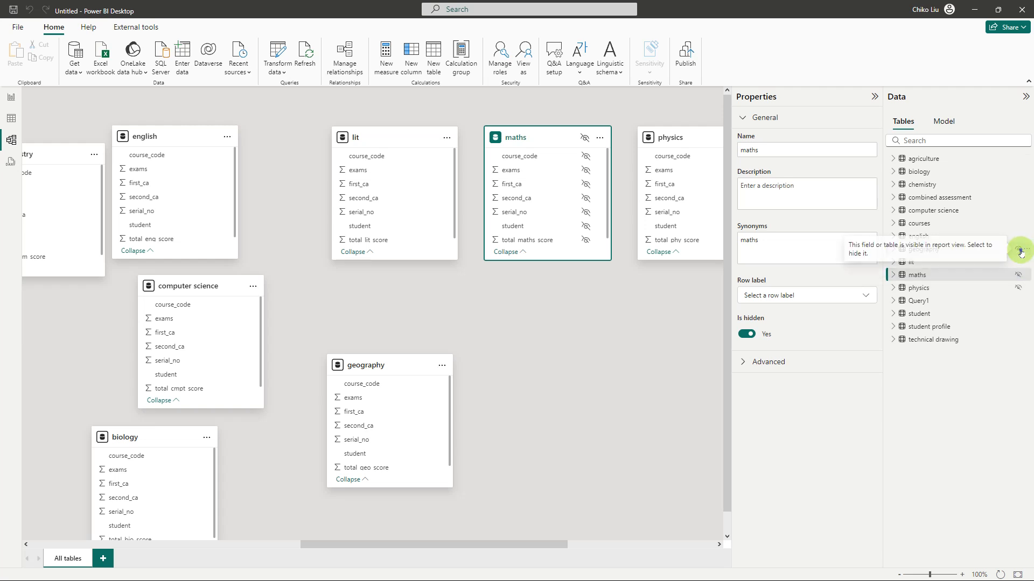
pyautogui.click(1019, 248)
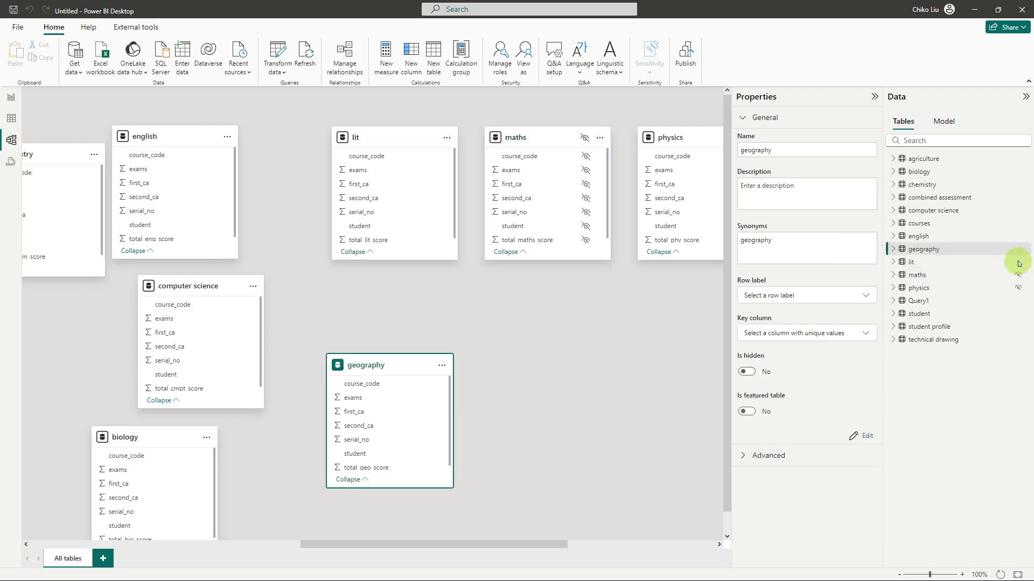
pyautogui.click(1019, 264)
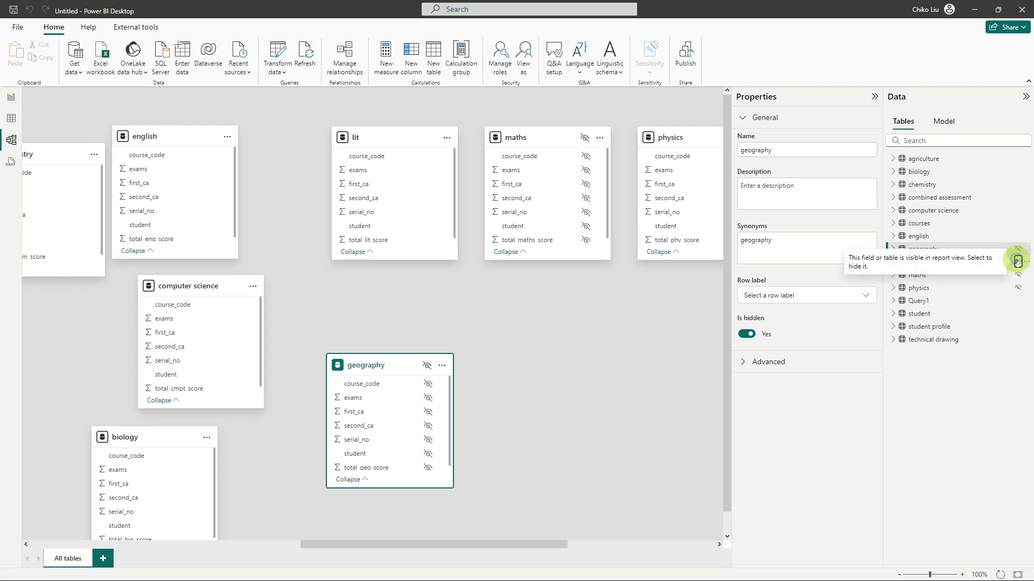
pyautogui.click(1018, 261)
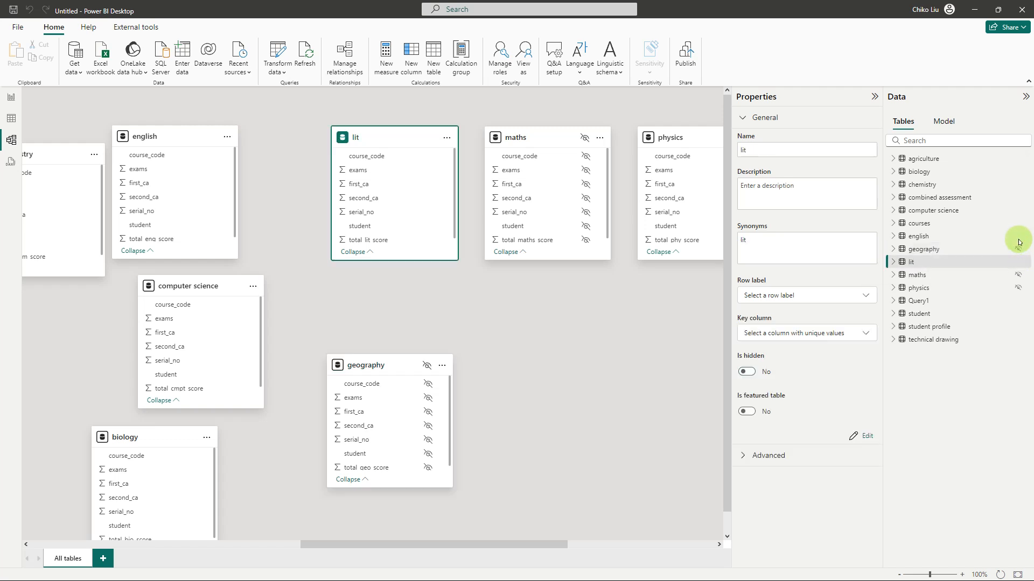
pyautogui.click(1017, 232)
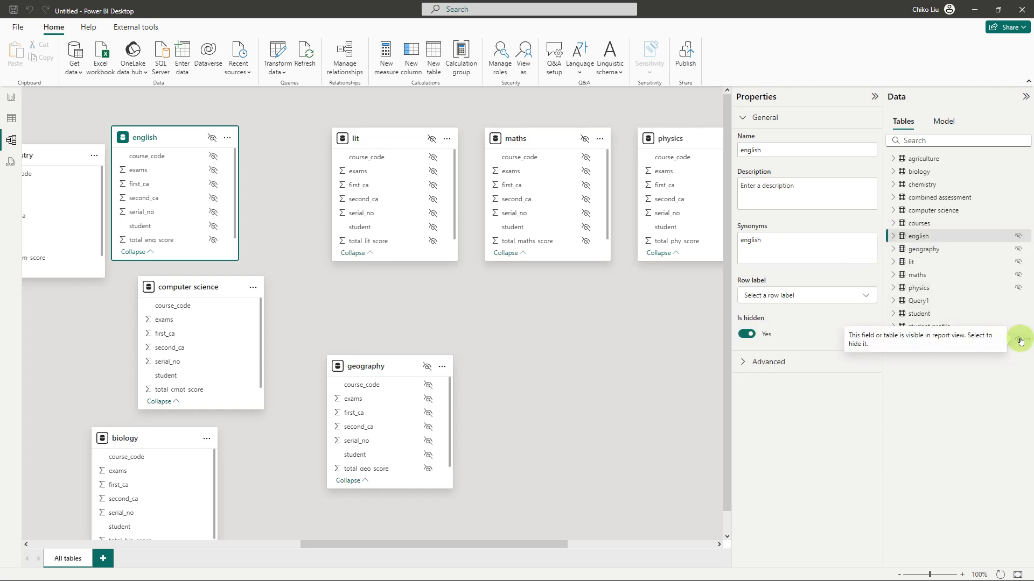
# Hide the technical drawing, computer science, chemistry, biology and agriculture tables from report view.
pyautogui.click(1018, 339)
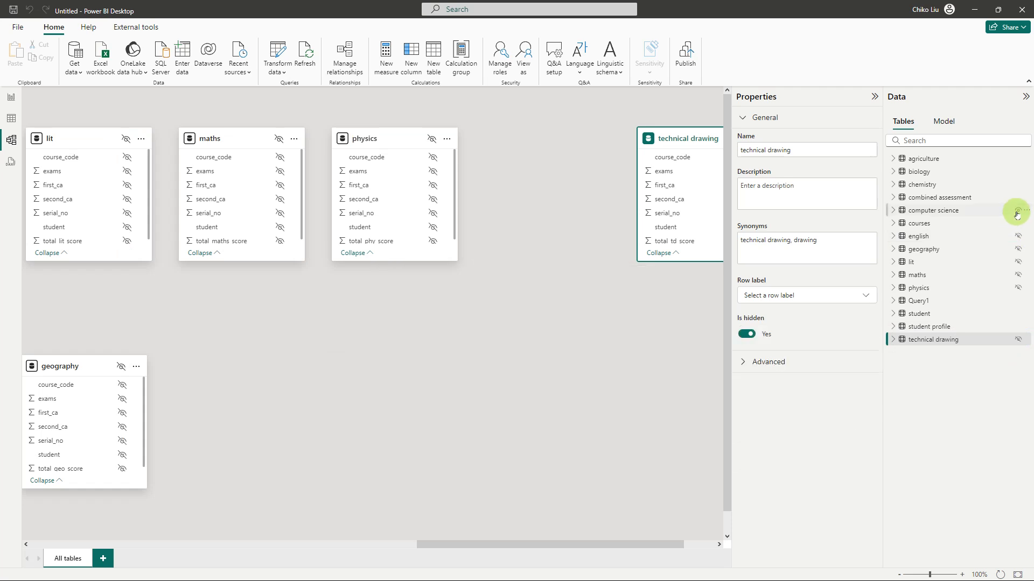
pyautogui.click(1016, 214)
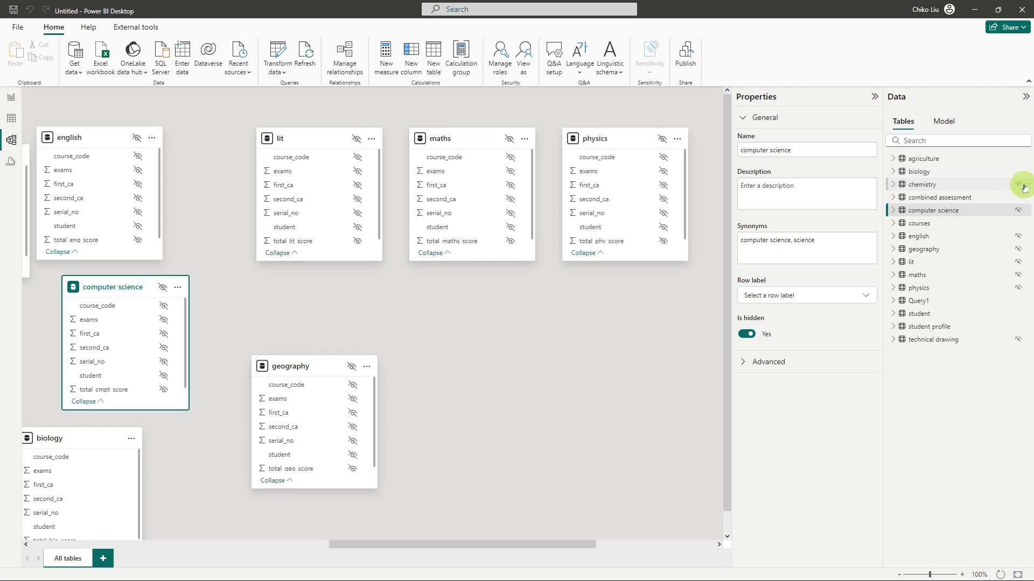
pyautogui.click(1017, 187)
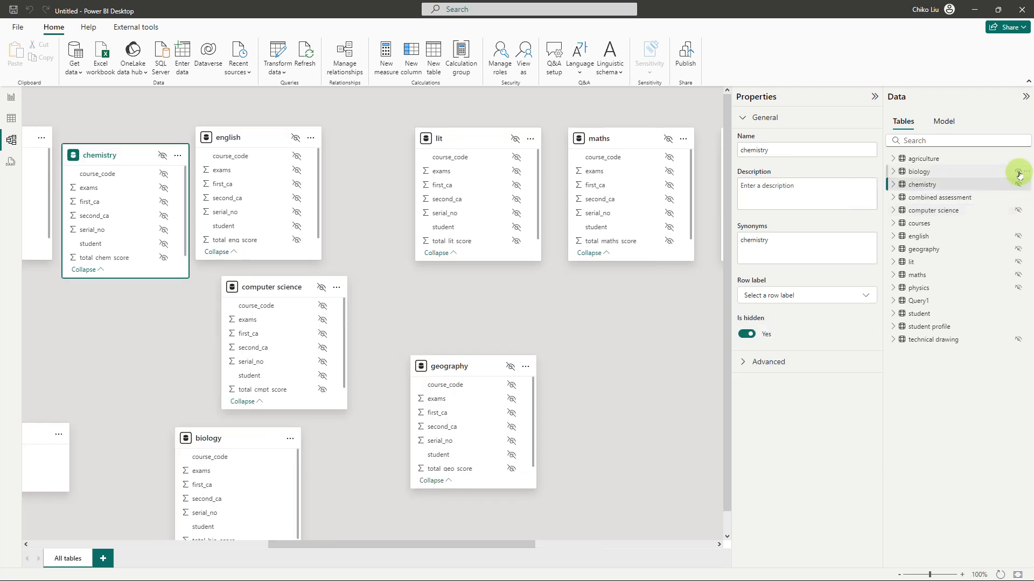
pyautogui.click(1019, 174)
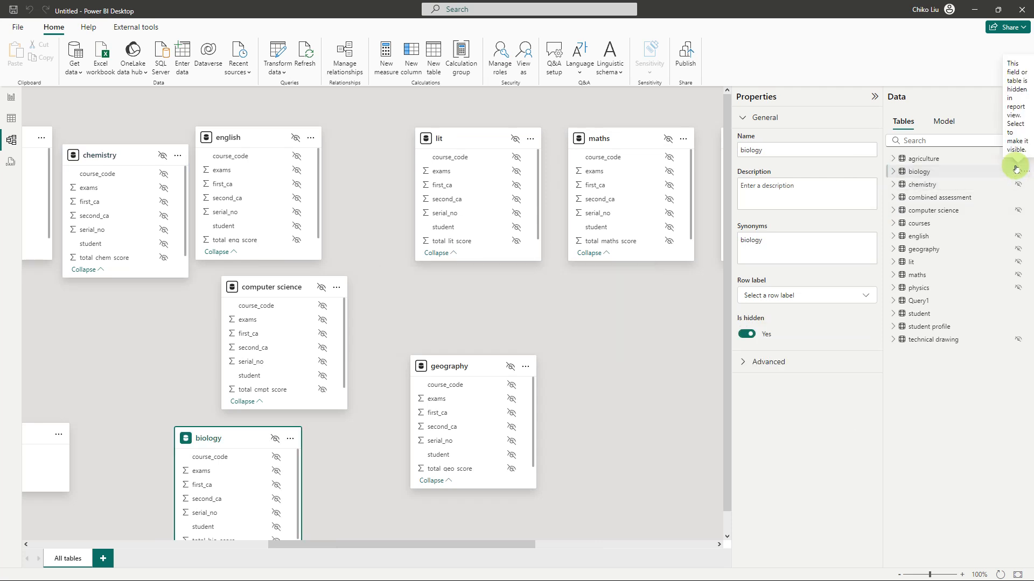
pyautogui.click(1018, 160)
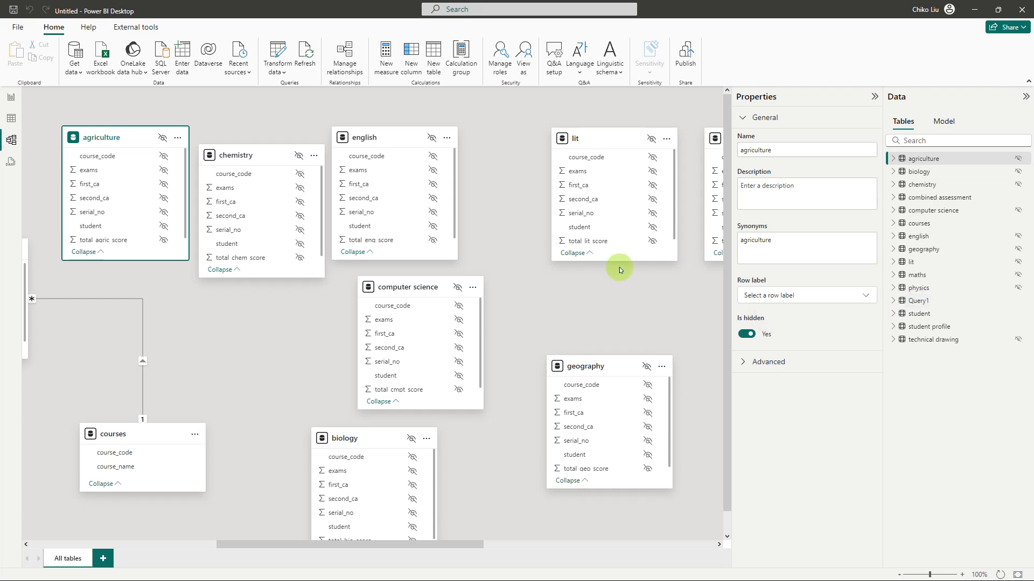
# Rename Query1 to "result db" in the Power Query Editor and apply the change to the model.
pyautogui.click(278, 54)
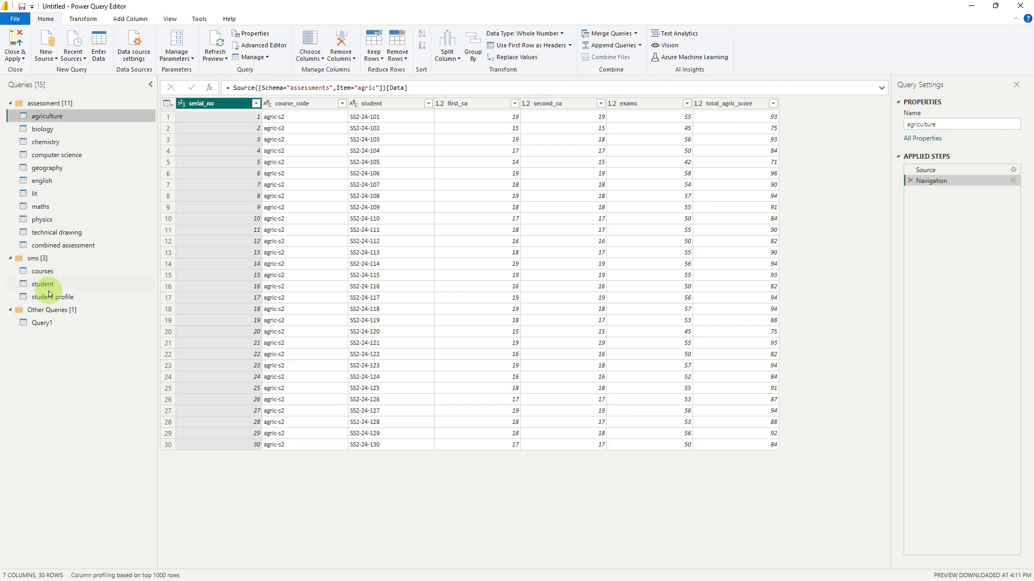
pyautogui.click(39, 323)
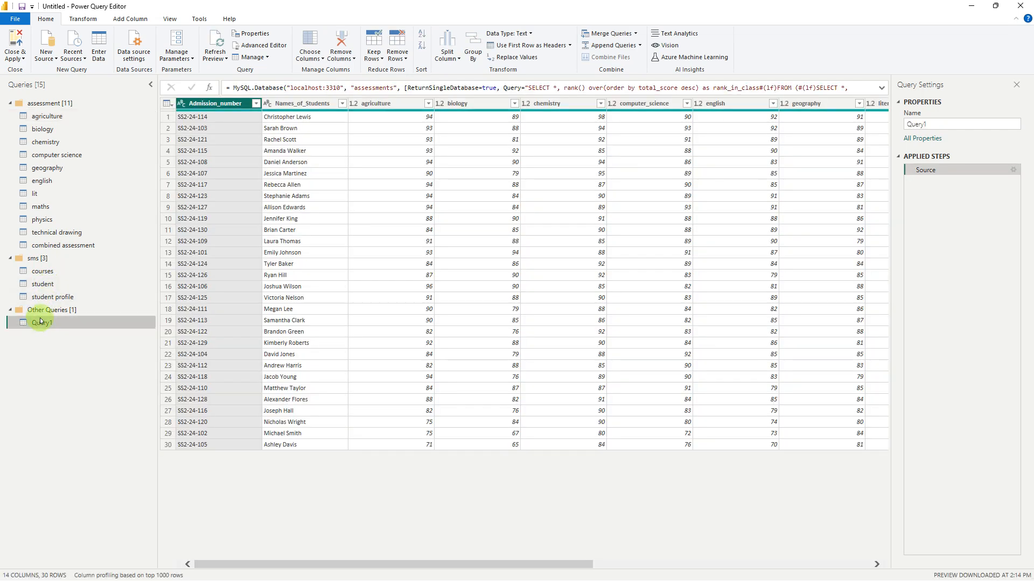
pyautogui.click(931, 125)
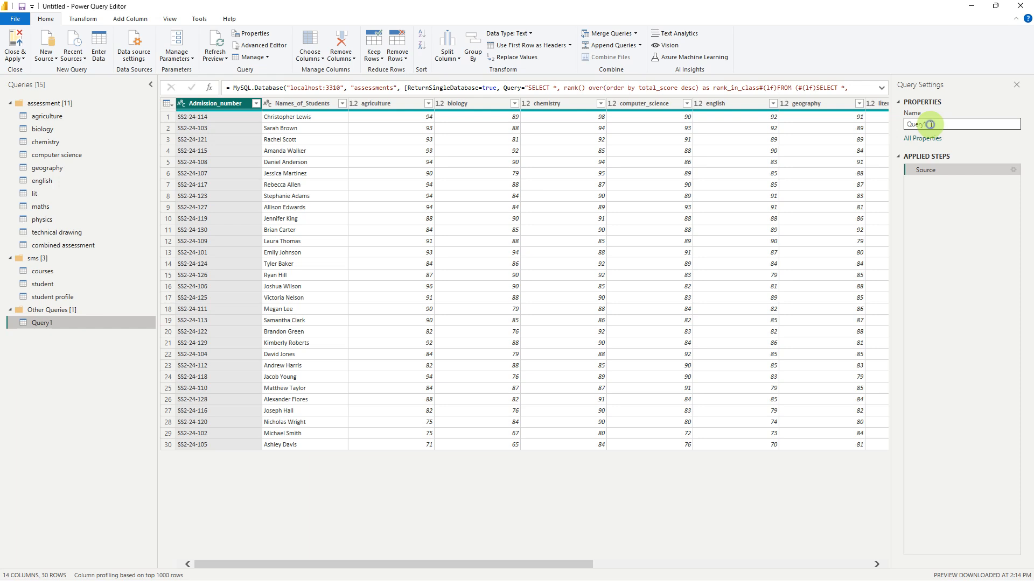
pyautogui.doubleClick(910, 124)
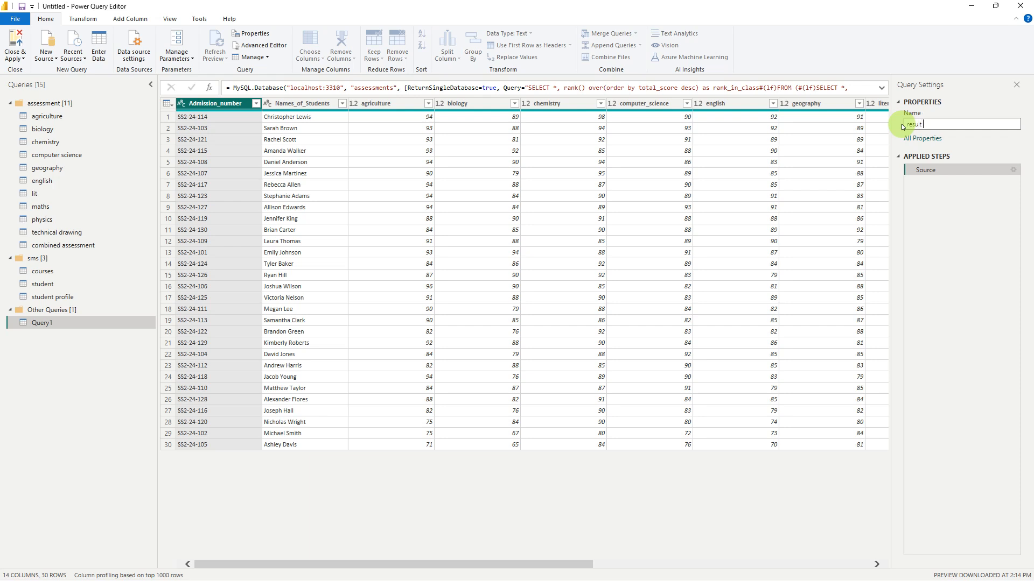
pyautogui.press('Return')
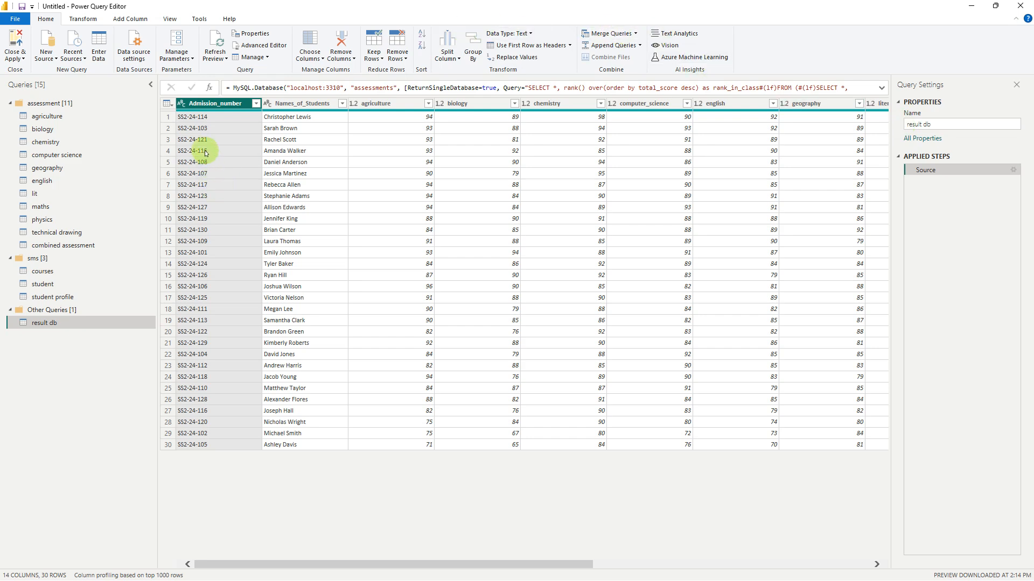
pyautogui.click(22, 38)
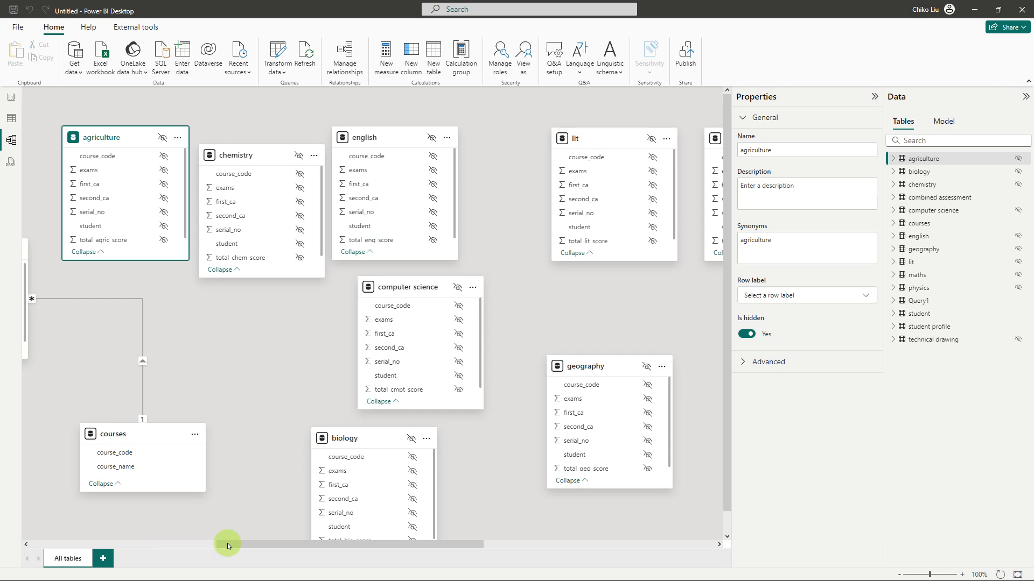
# Nudge the result db table slightly upward below the student table in the model diagram.
pyautogui.click(190, 545)
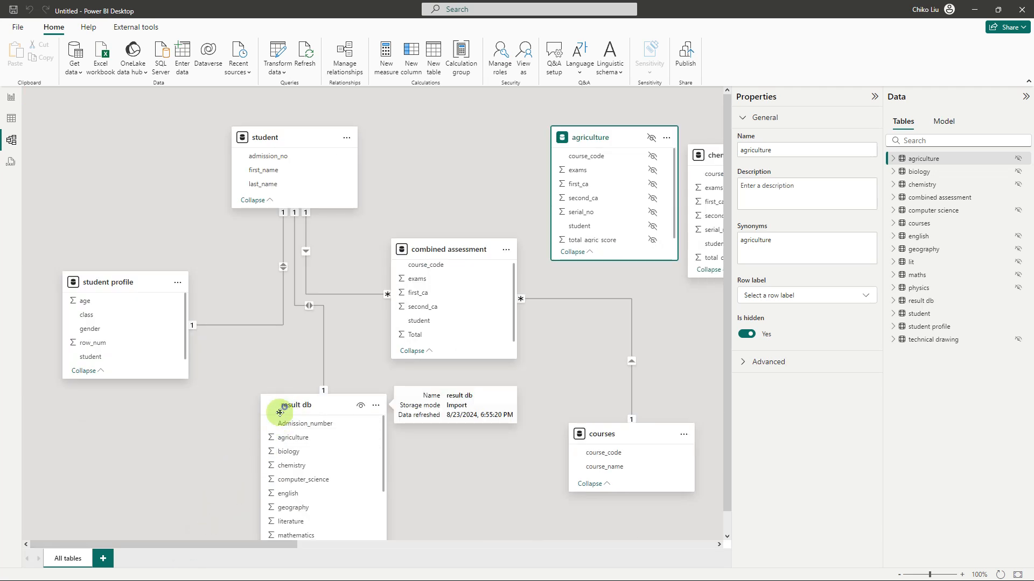
pyautogui.moveTo(285, 410)
pyautogui.mouseDown()
pyautogui.moveTo(265, 429)
pyautogui.moveTo(284, 408)
pyautogui.mouseUp()
pyautogui.scroll(-2, 295, 443)
pyautogui.scroll(2, 295, 443)
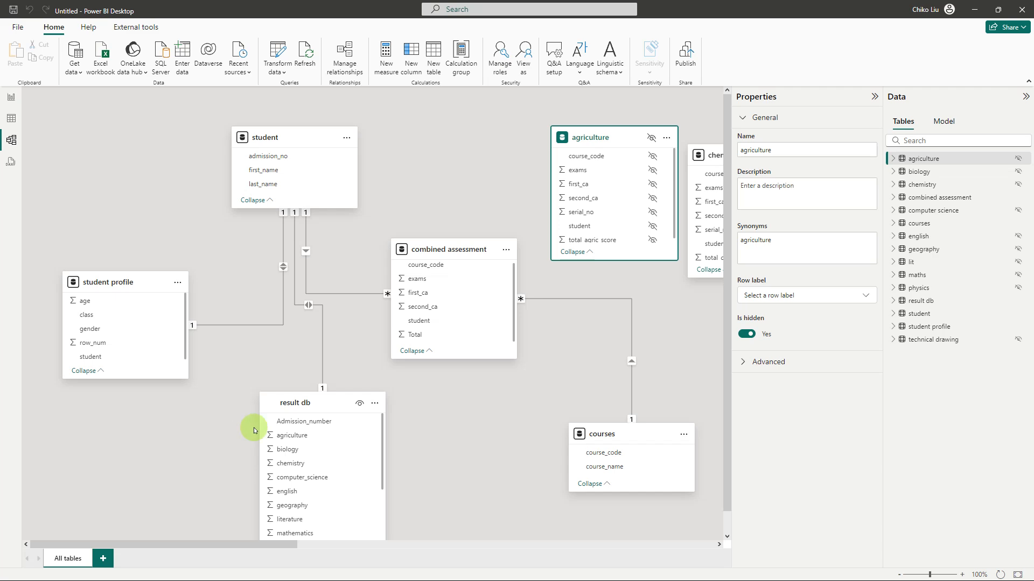
# Switch to the report view and open the canvas settings for formatting Page 1.
pyautogui.click(10, 98)
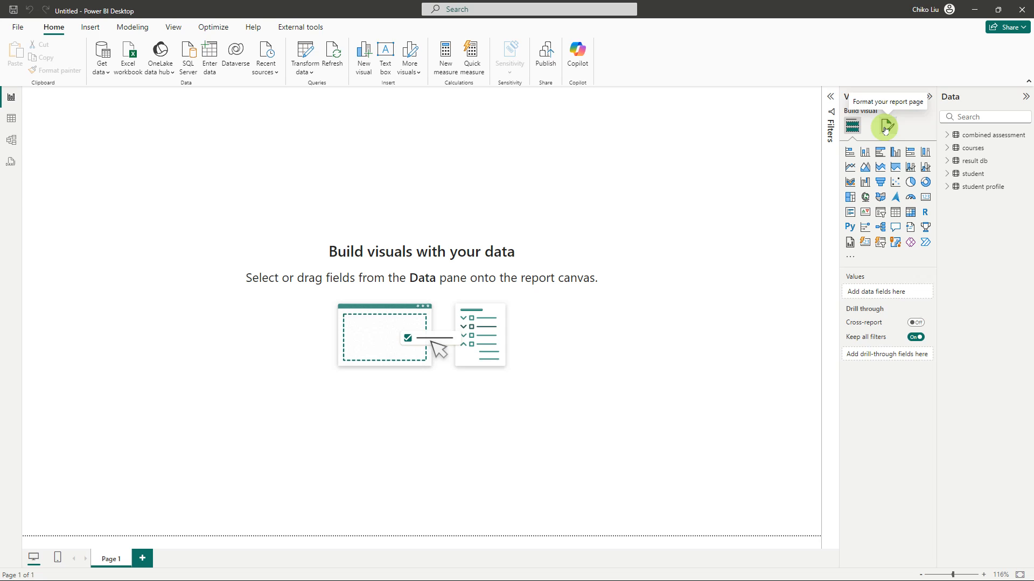
pyautogui.click(886, 128)
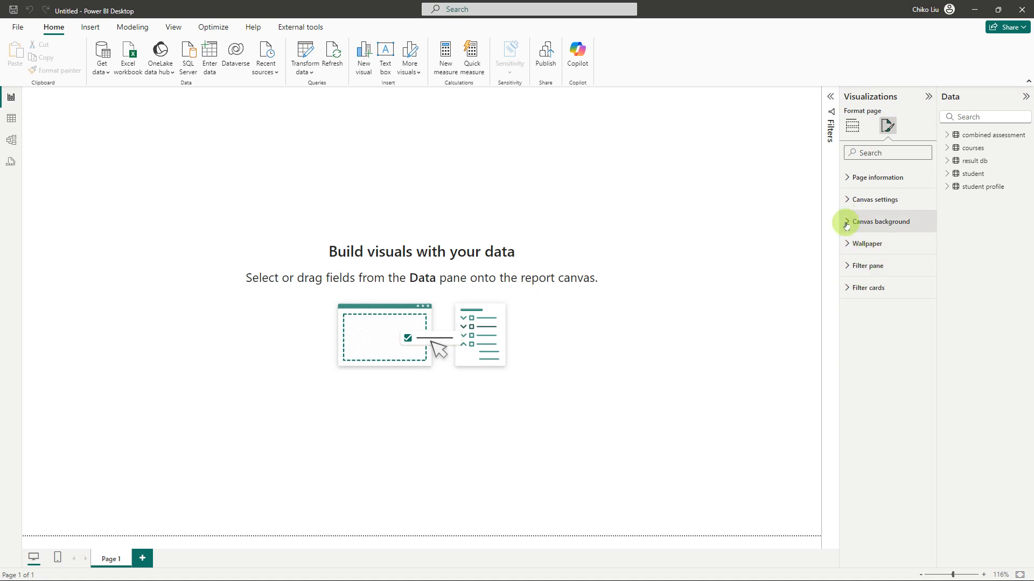
pyautogui.click(847, 200)
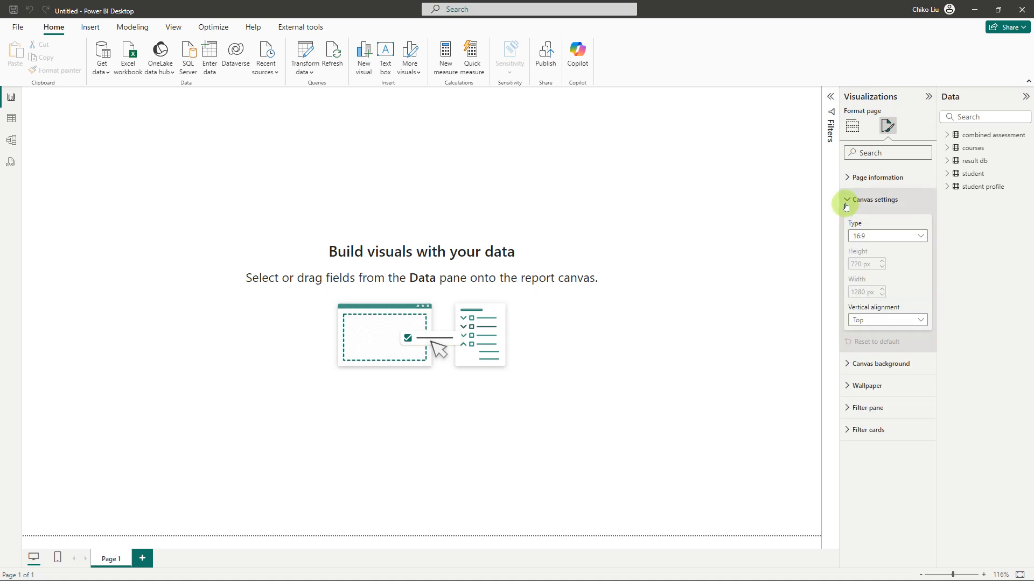
# Try the Custom canvas type for the page and check the available vertical alignment options.
pyautogui.click(923, 238)
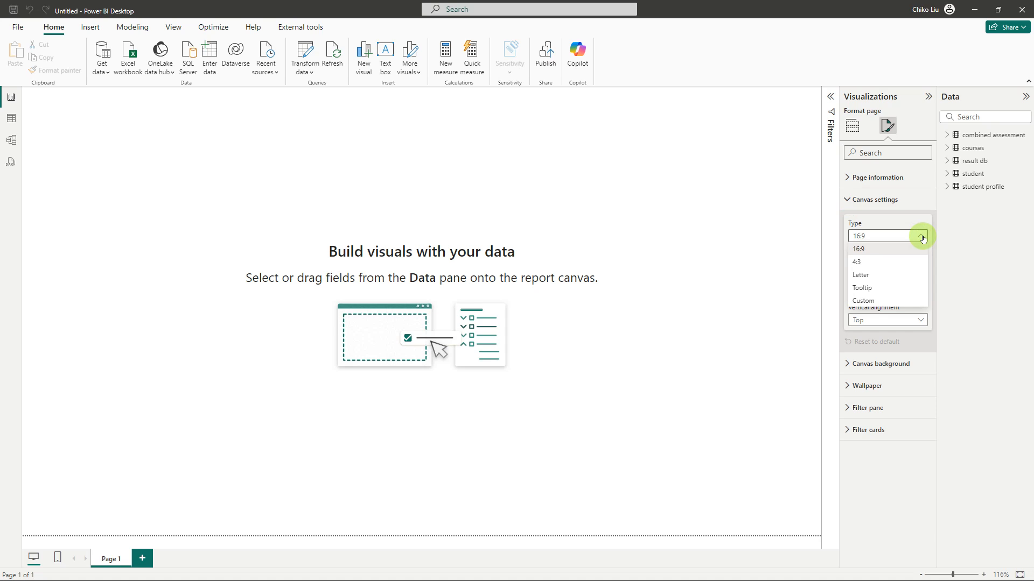
pyautogui.click(879, 299)
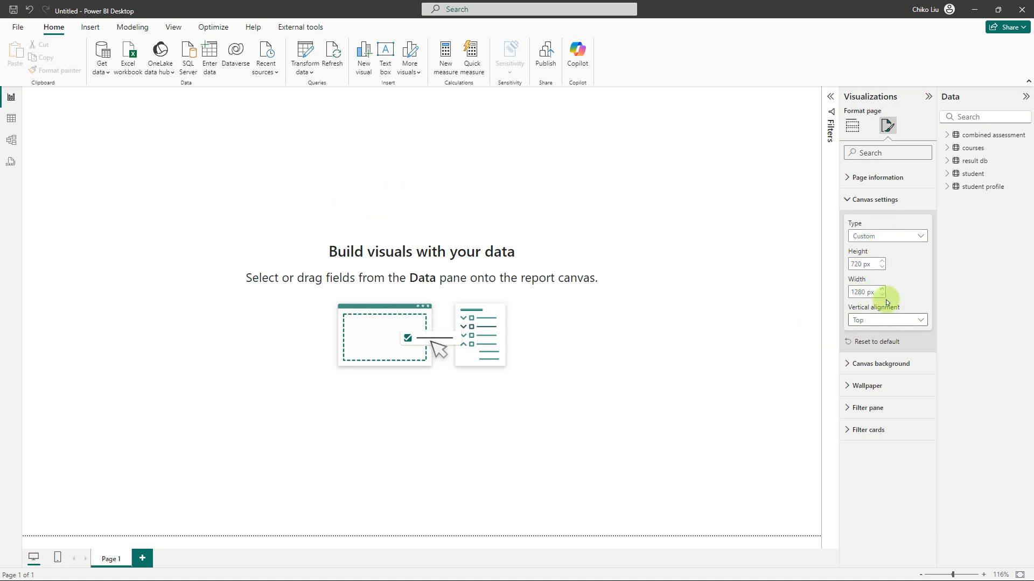
pyautogui.click(924, 323)
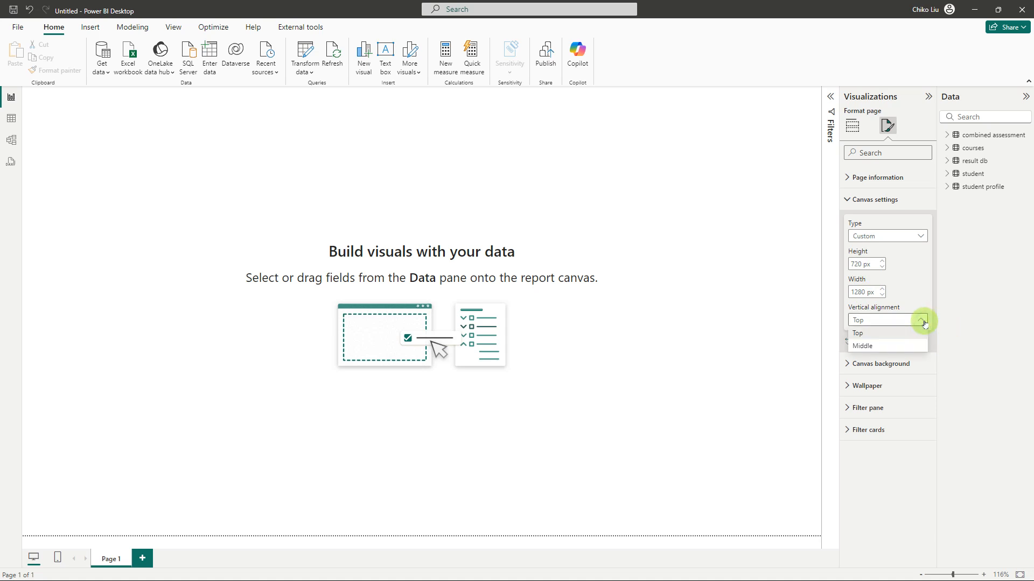
pyautogui.click(925, 324)
# Set the page's canvas type to Letter with vertical alignment Middle, and close the canvas settings.
pyautogui.click(921, 236)
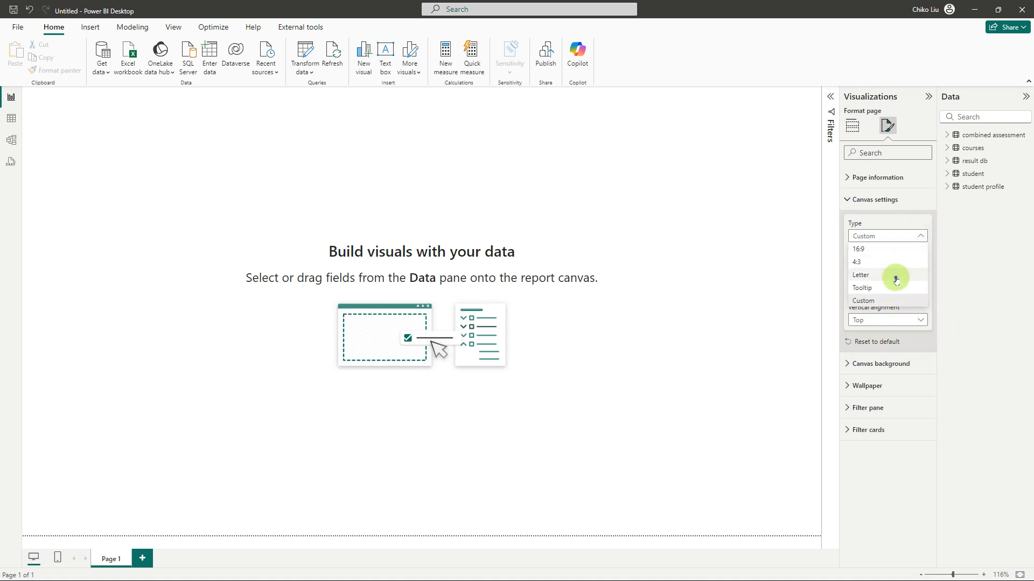
pyautogui.click(895, 276)
pyautogui.click(922, 322)
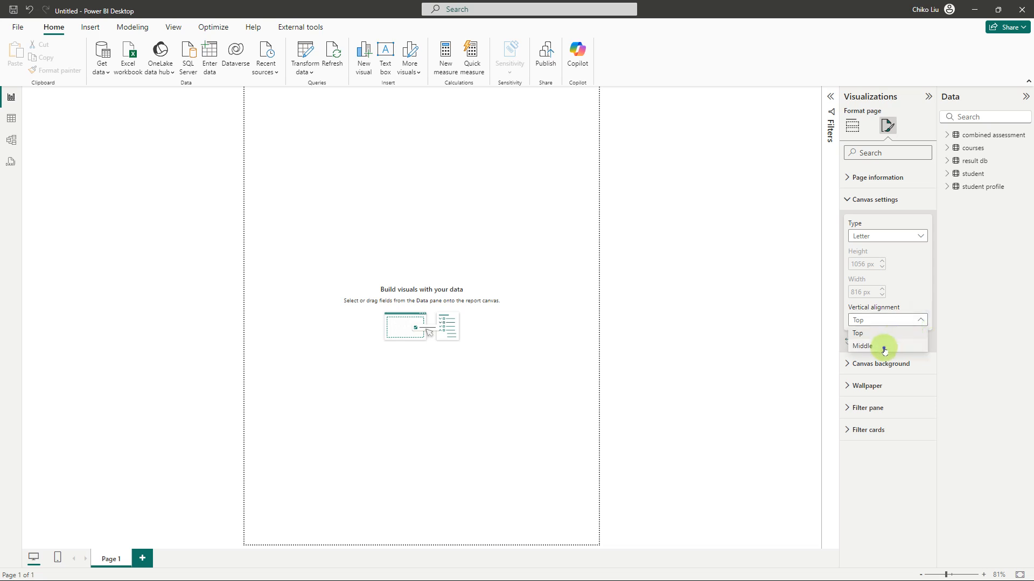
pyautogui.click(886, 344)
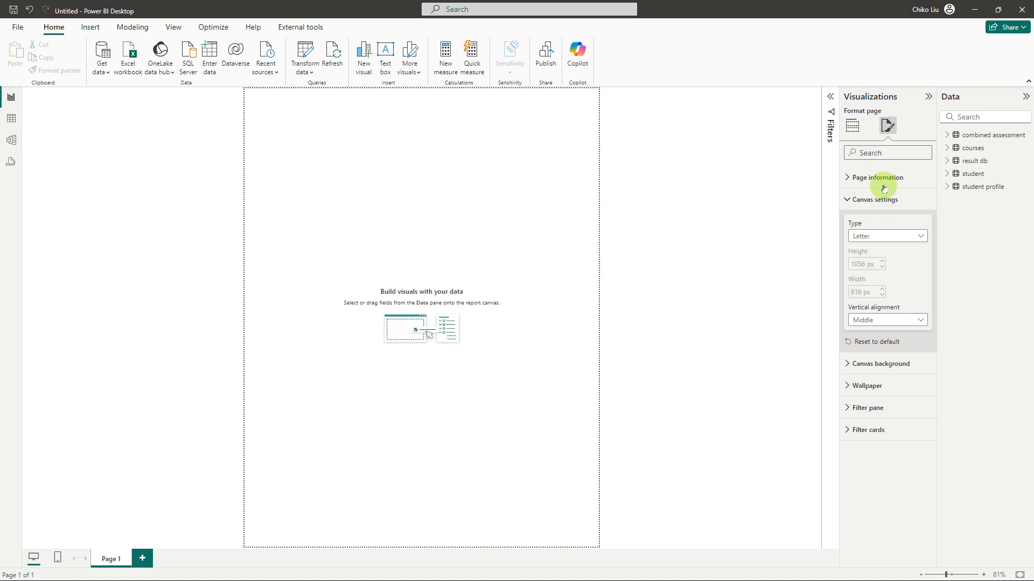
pyautogui.click(851, 207)
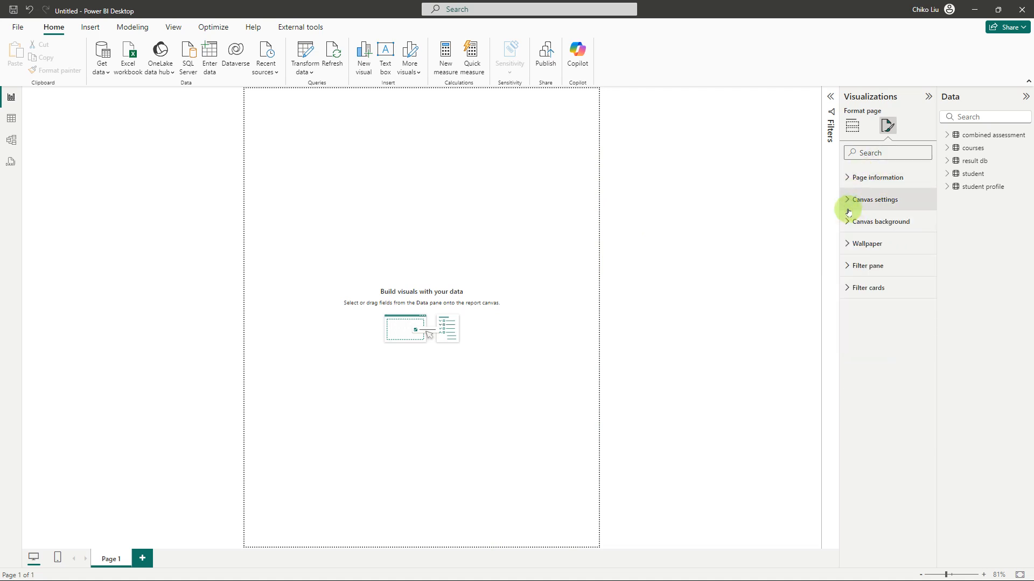
# Show the page's canvas background settings and switch to the Coolors palette page in the browser for colour codes.
pyautogui.click(849, 220)
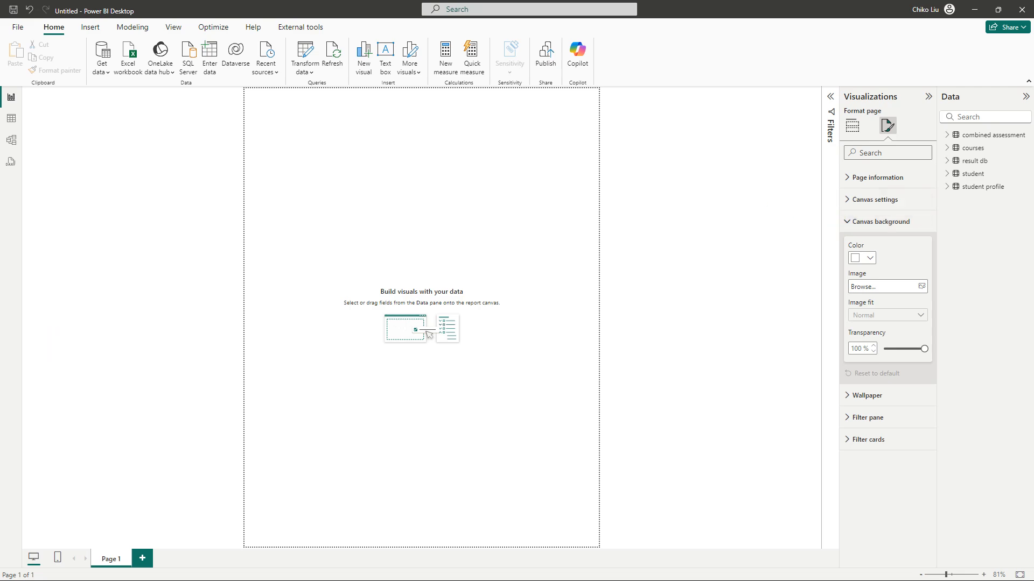
pyautogui.moveTo(1, 78); pyautogui.dragTo(632, 97)
pyautogui.click(651, 100)
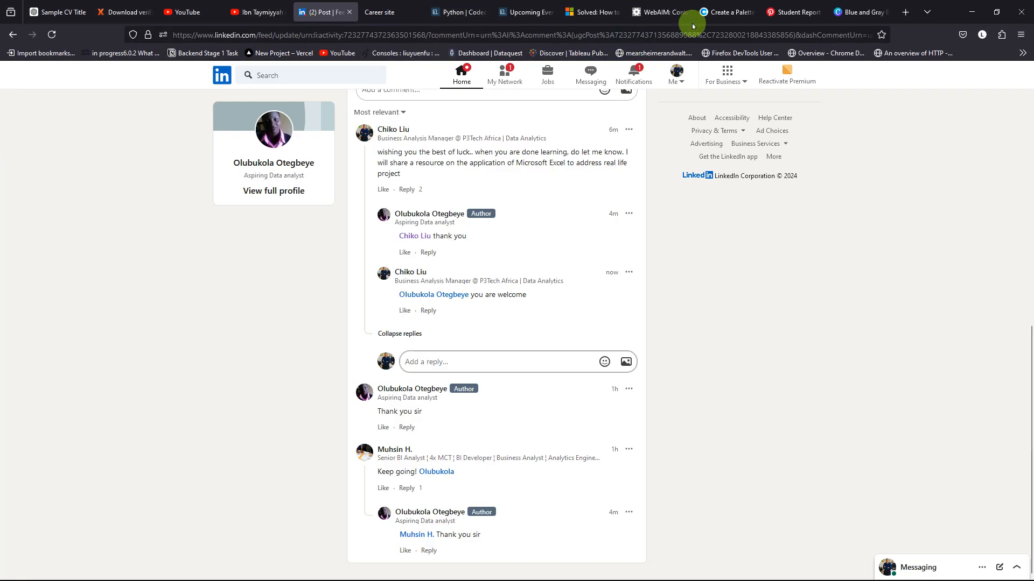
pyautogui.click(720, 14)
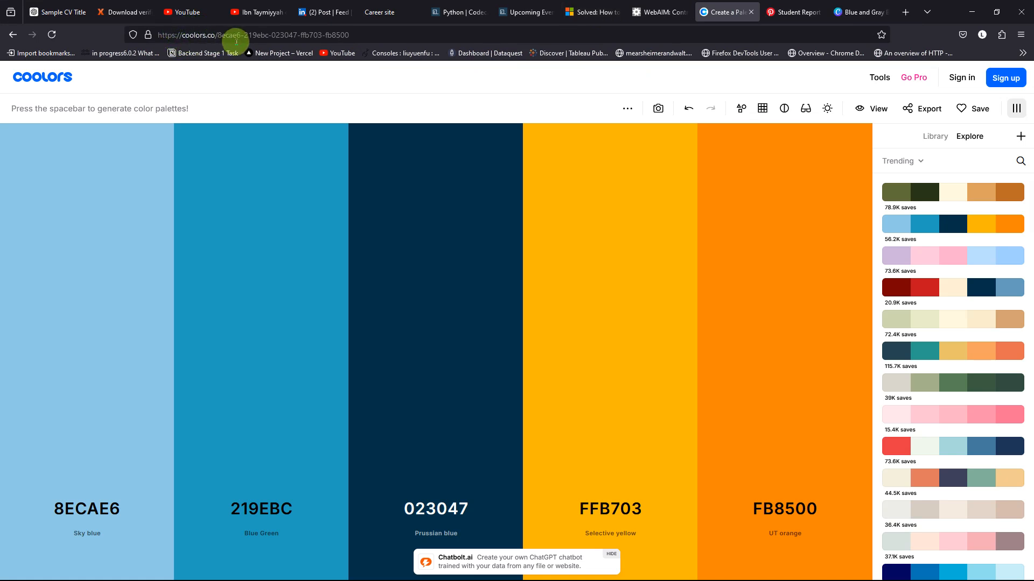
pyautogui.moveTo(417, 150)
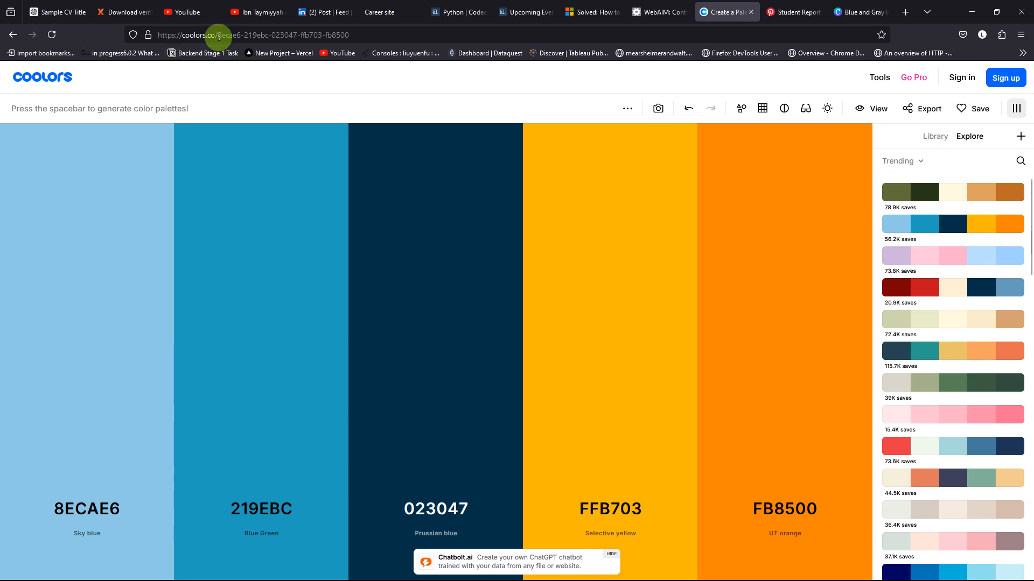
# Open the Coolors home page at coolors.co and start the palette generator.
pyautogui.moveTo(218, 36); pyautogui.dragTo(434, 38)
pyautogui.press('BackSpace')
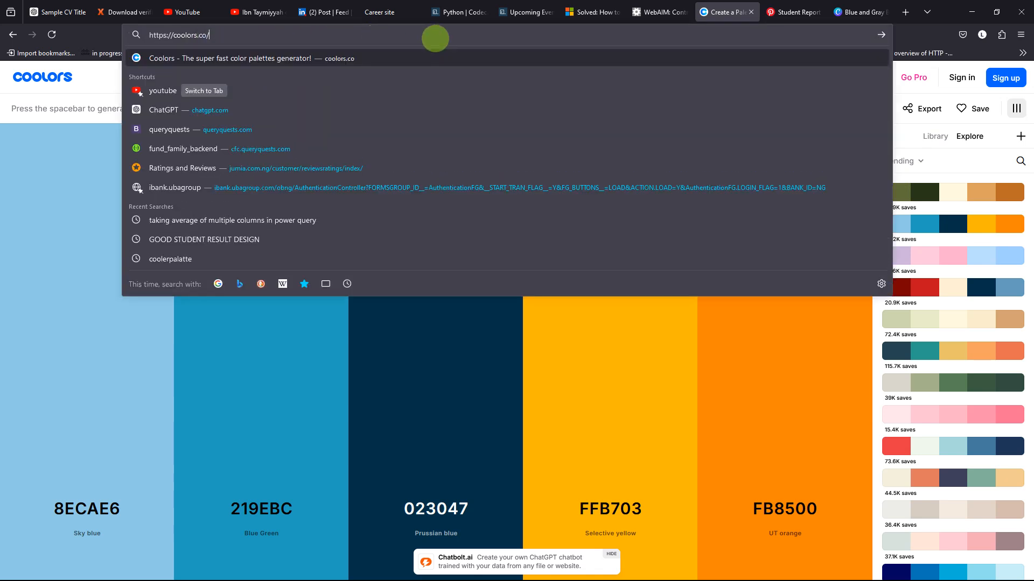
pyautogui.press('Return')
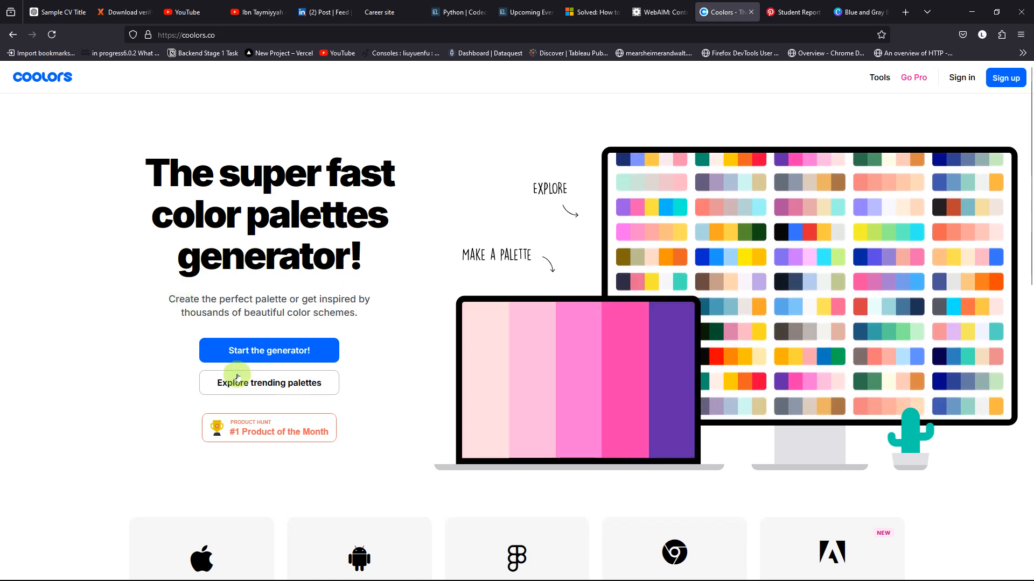
pyautogui.click(256, 352)
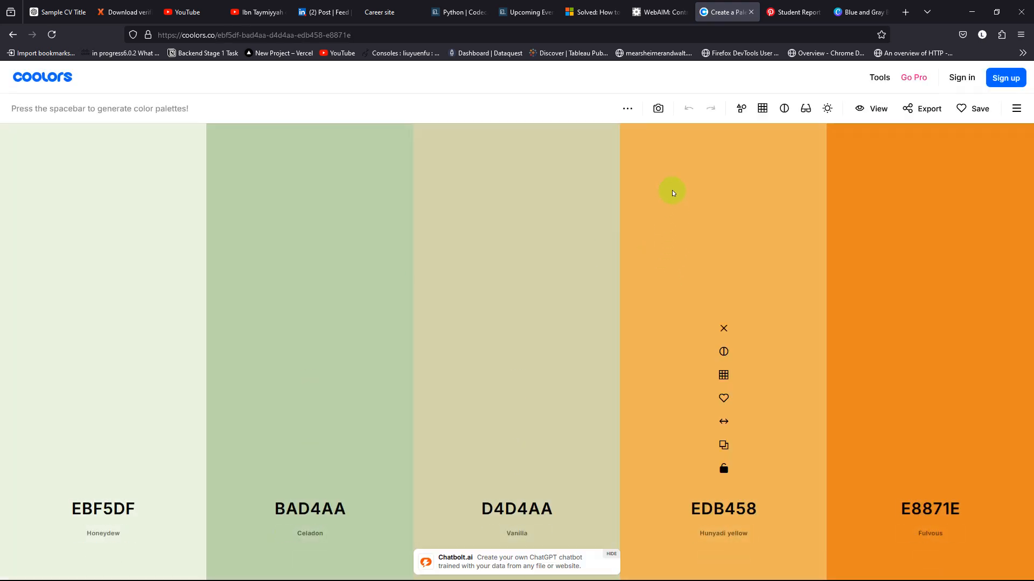
# Explore the trending palettes and load the one with colours 8ECAE6, 219EBC, 023047, FFB703 and FB8500.
pyautogui.click(1016, 109)
pyautogui.click(965, 138)
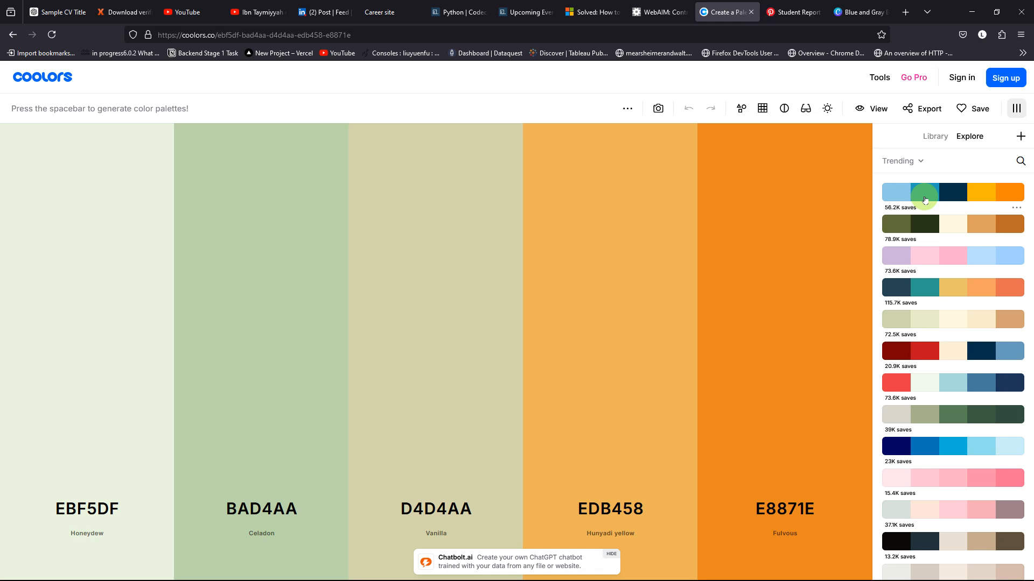
pyautogui.click(925, 199)
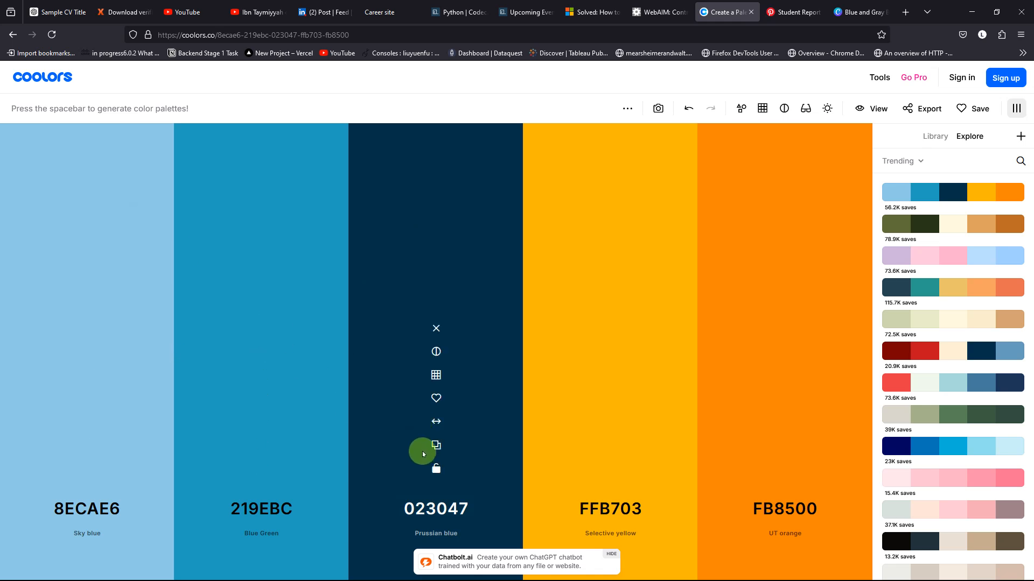
# Switch to the WebAIM Contrast Checker and examine its foreground and background colours, contrast ratio and WCAG results.
pyautogui.click(676, 18)
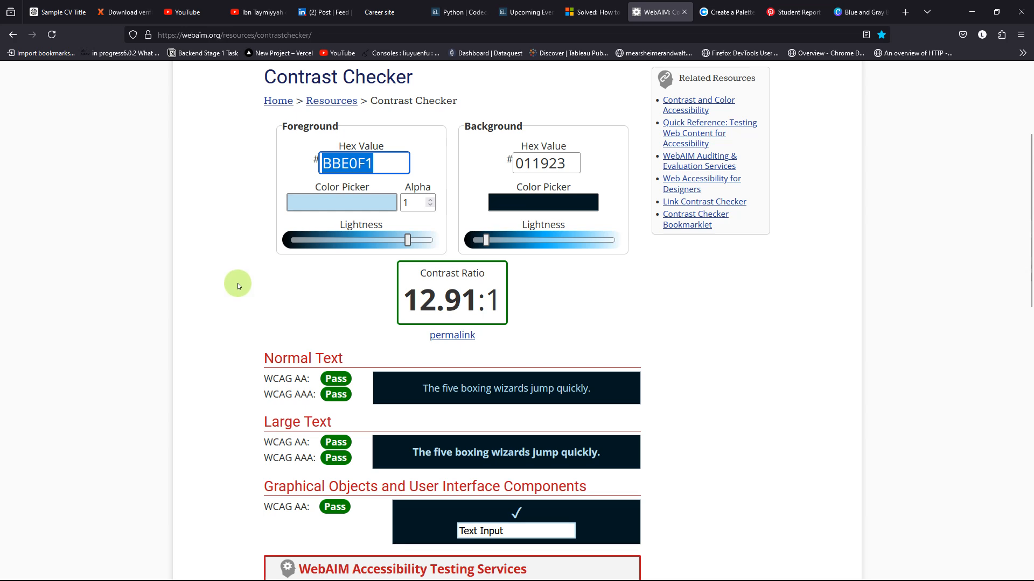
pyautogui.scroll(-3, 273, 370)
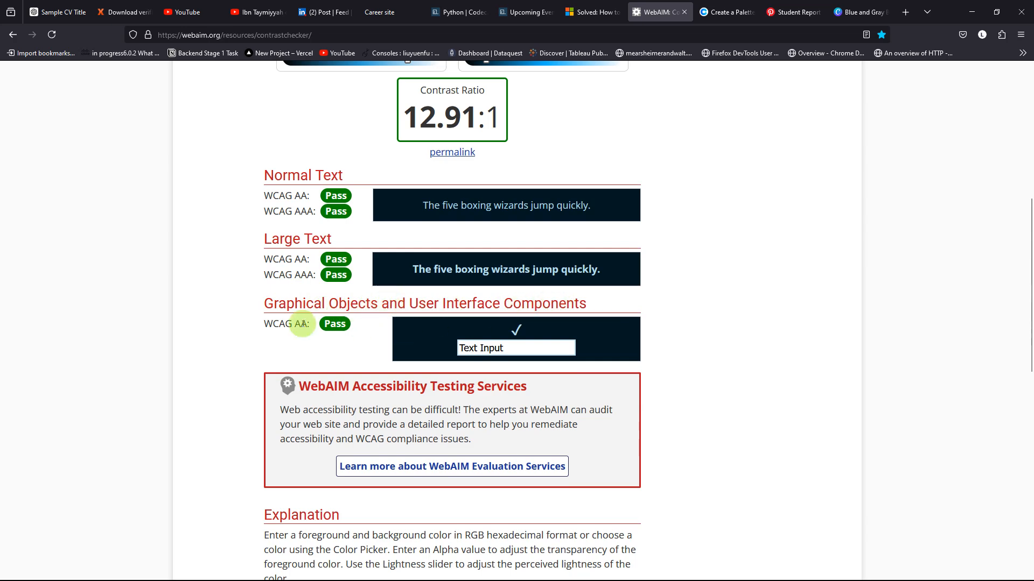
pyautogui.scroll(3, 366, 323)
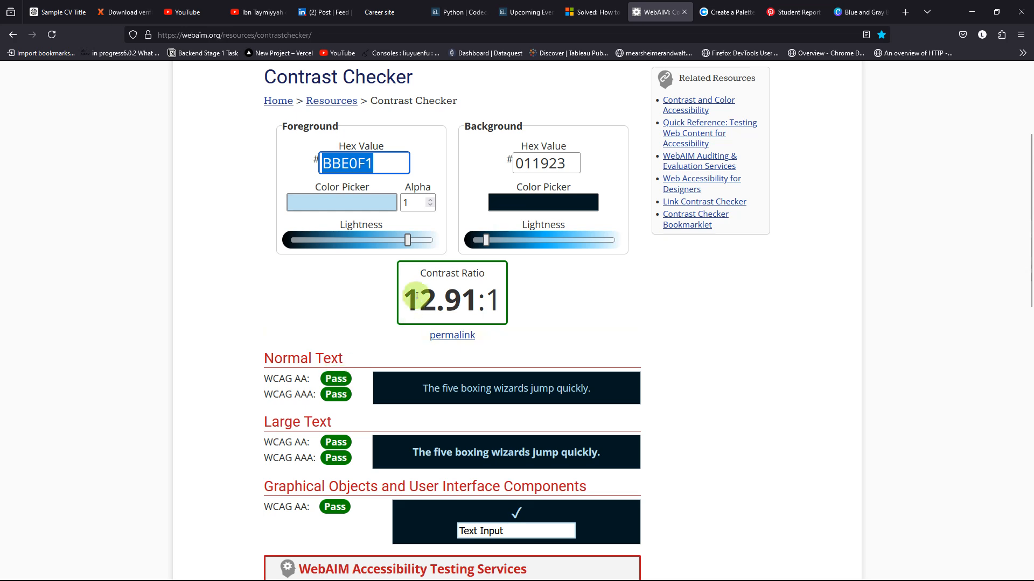
pyautogui.scroll(3, 337, 297)
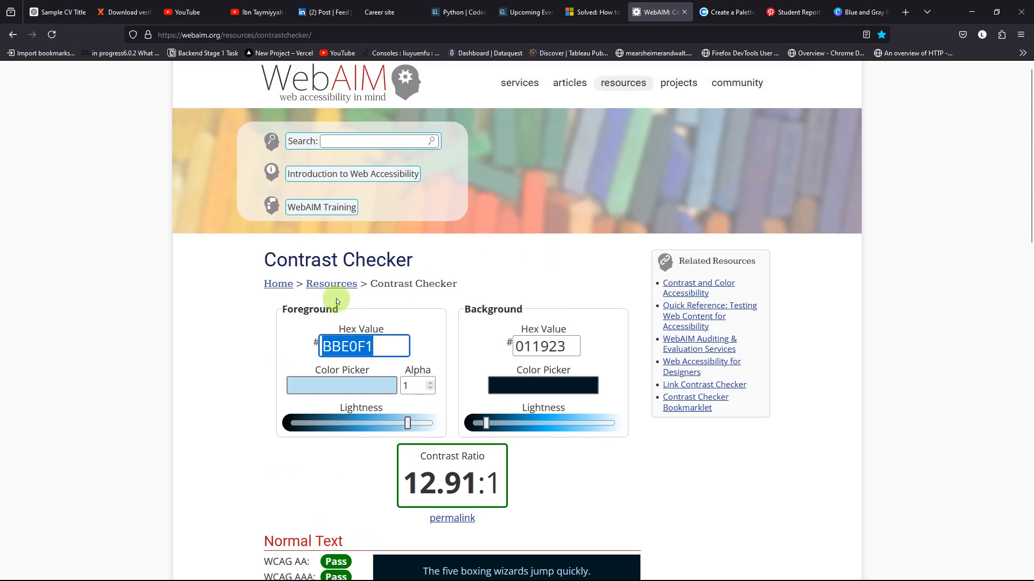
pyautogui.scroll(-3, 250, 288)
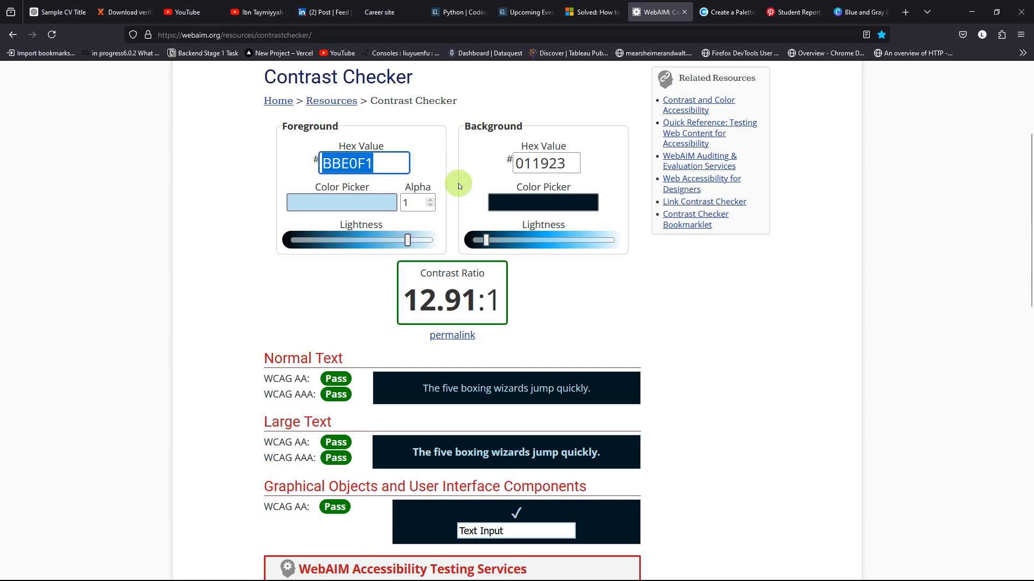
# Copy the Prussian blue code 023047 from the Coolors palette and set it as the Contrast Checker's background hex value.
pyautogui.click(711, 15)
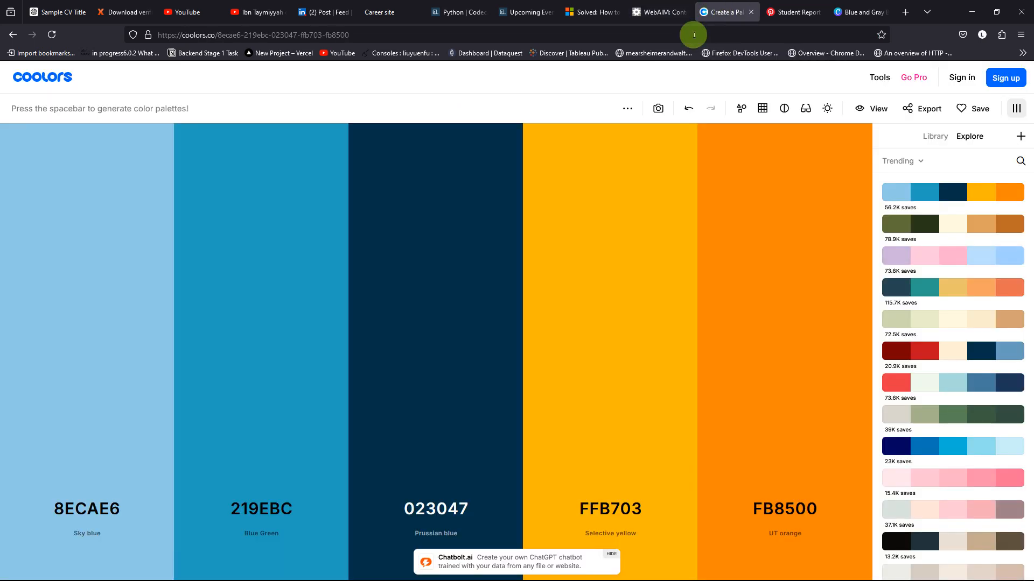
pyautogui.click(437, 516)
pyautogui.hotkey('ctrl', 'c')
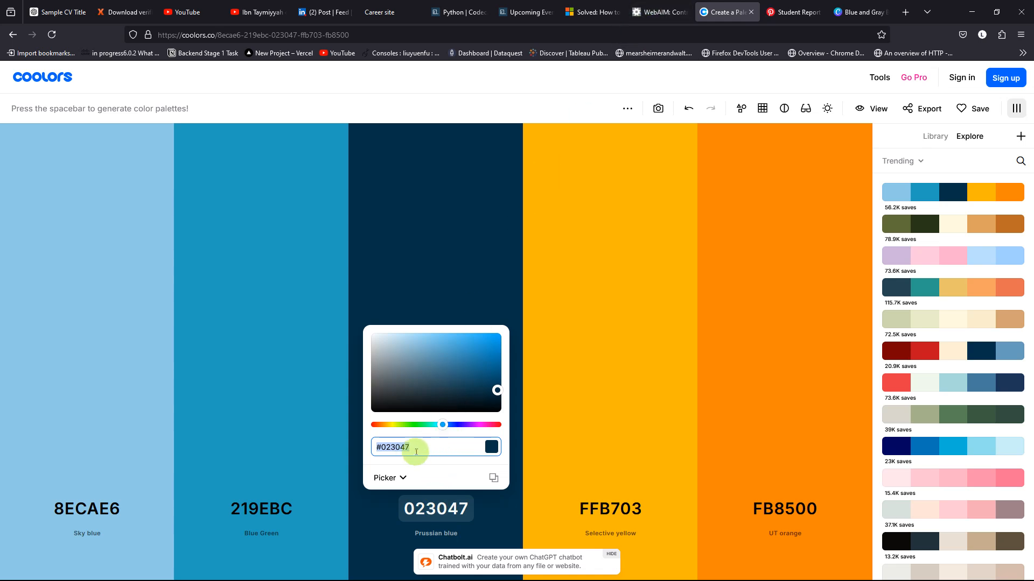
pyautogui.click(653, 17)
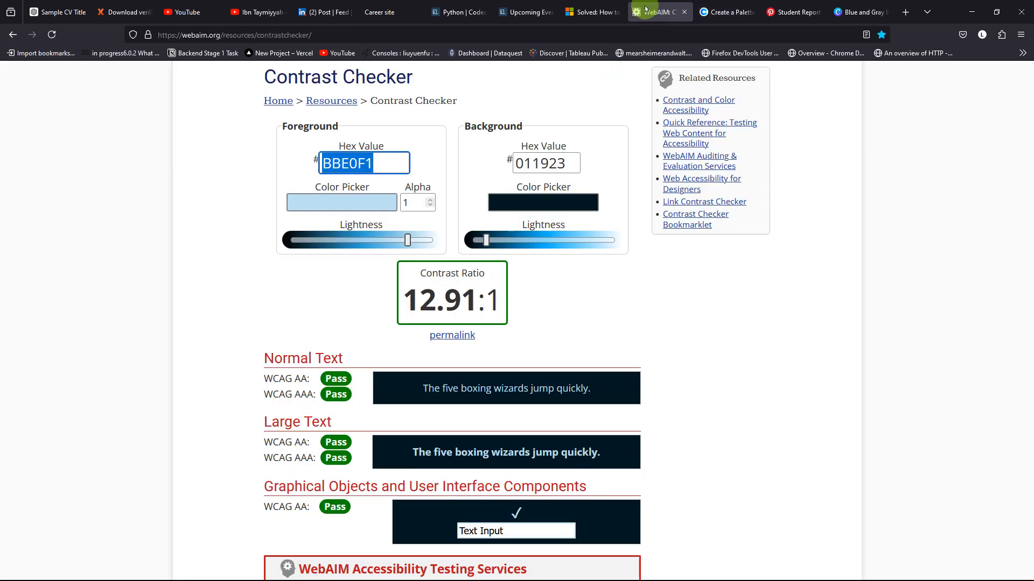
pyautogui.moveTo(572, 163); pyautogui.dragTo(512, 167)
pyautogui.hotkey('ctrl', 'v')
pyautogui.click(520, 166)
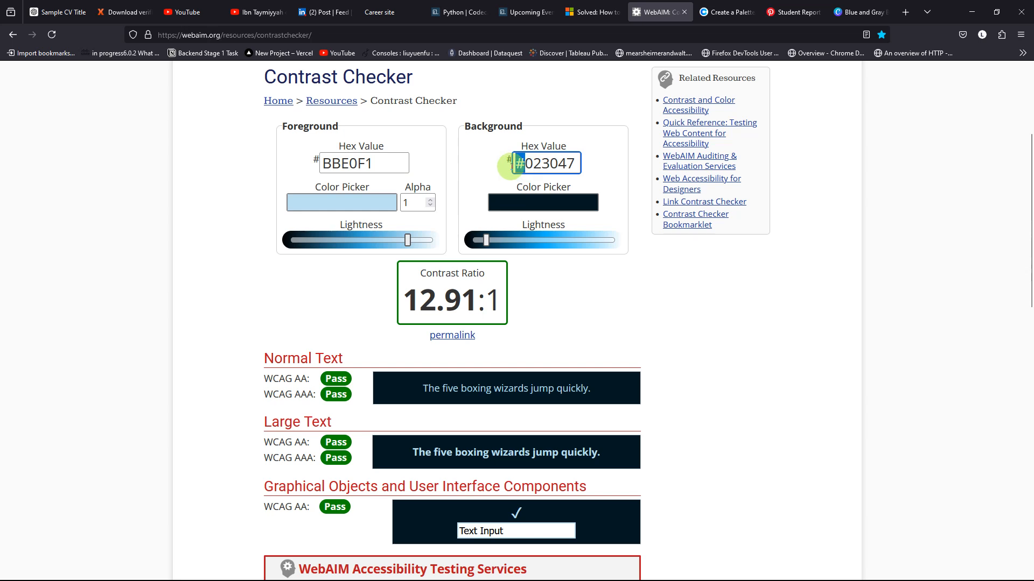
pyautogui.press('BackSpace')
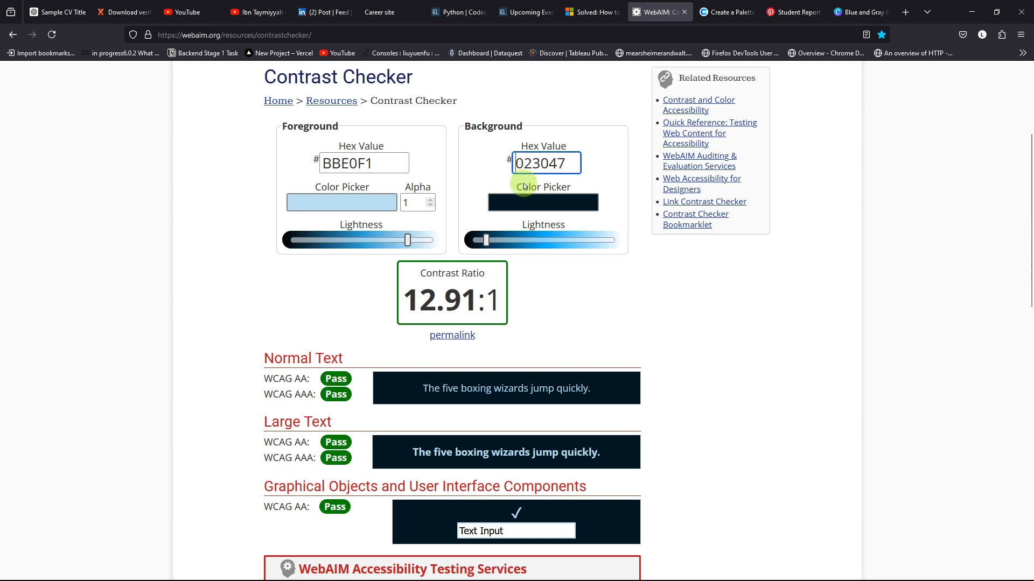
# Copy the Sky blue code 8ECAE6 from the Coolors palette and set it as the Contrast Checker's foreground hex value.
pyautogui.click(731, 12)
pyautogui.click(103, 509)
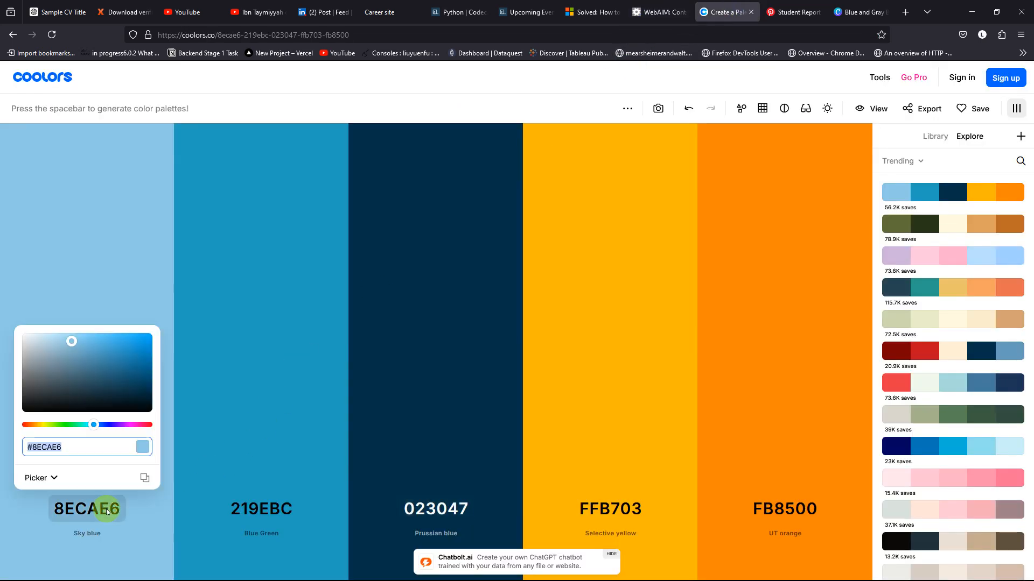
pyautogui.click(82, 451)
pyautogui.moveTo(81, 451); pyautogui.dragTo(16, 450)
pyautogui.hotkey('ctrl', 'c')
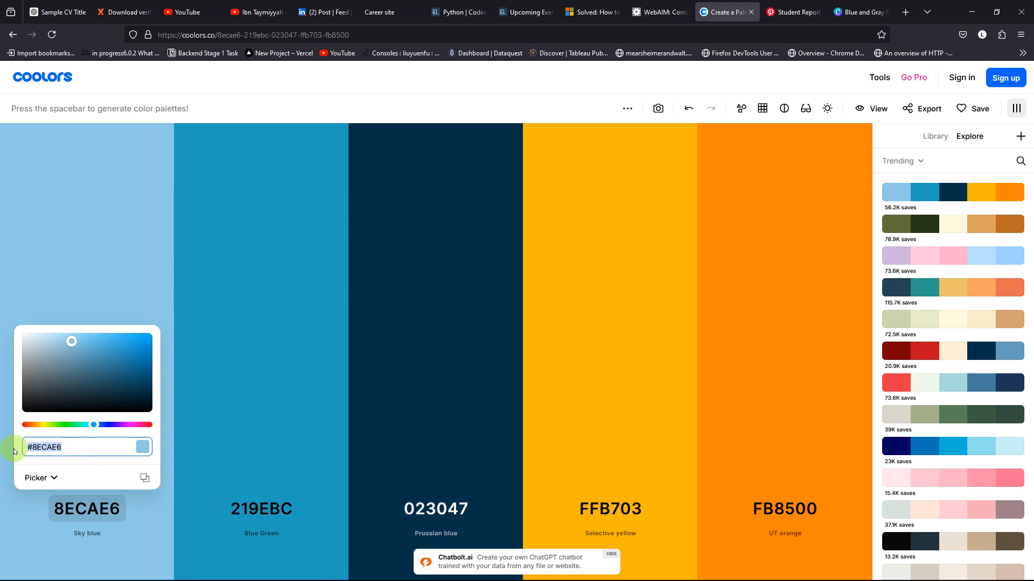
pyautogui.click(660, 12)
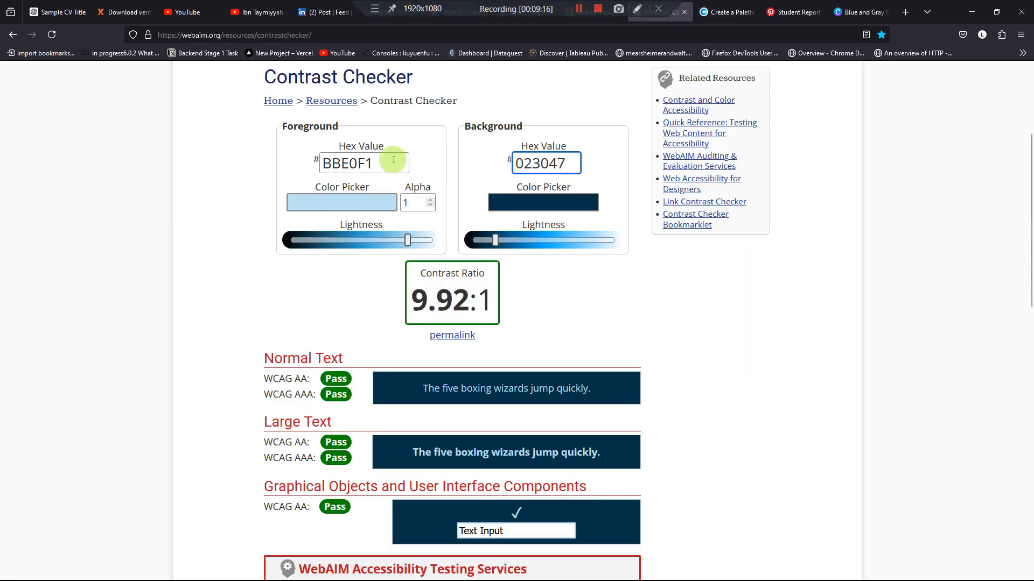
pyautogui.click(378, 164)
pyautogui.moveTo(378, 163); pyautogui.dragTo(321, 162)
pyautogui.hotkey('ctrl', 'v')
pyautogui.press('BackSpace')
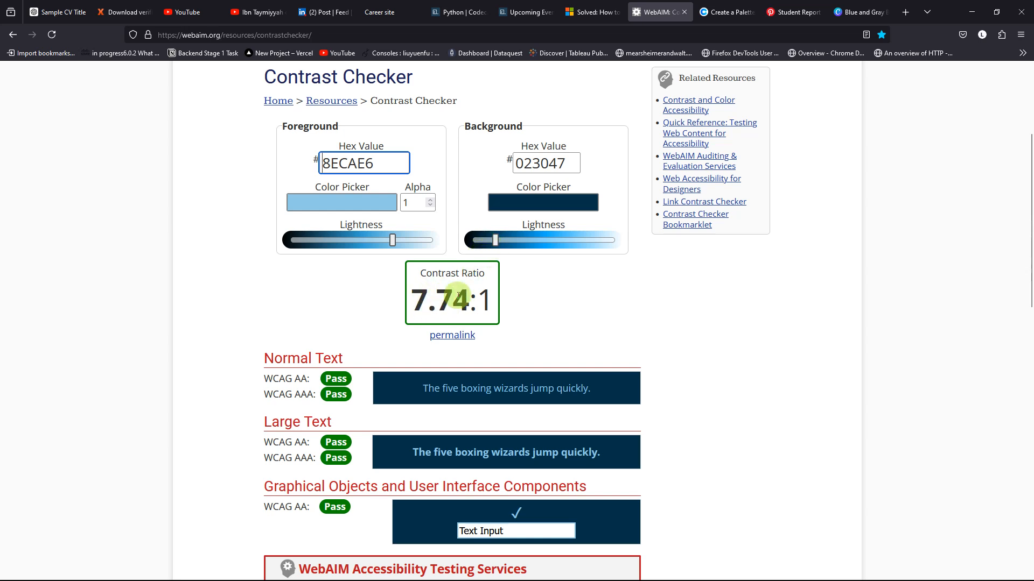
# Darken the background lightness to 02131C, lighten the foreground through FFFFFF to F2F2F2, and review the WCAG results.
pyautogui.moveTo(496, 240); pyautogui.dragTo(484, 242)
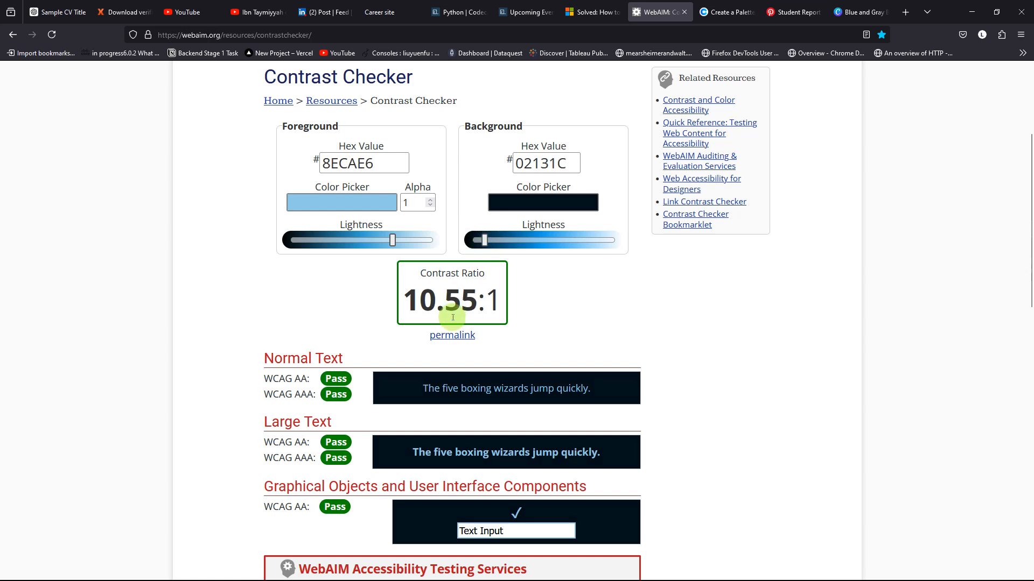
pyautogui.moveTo(392, 240); pyautogui.dragTo(436, 246)
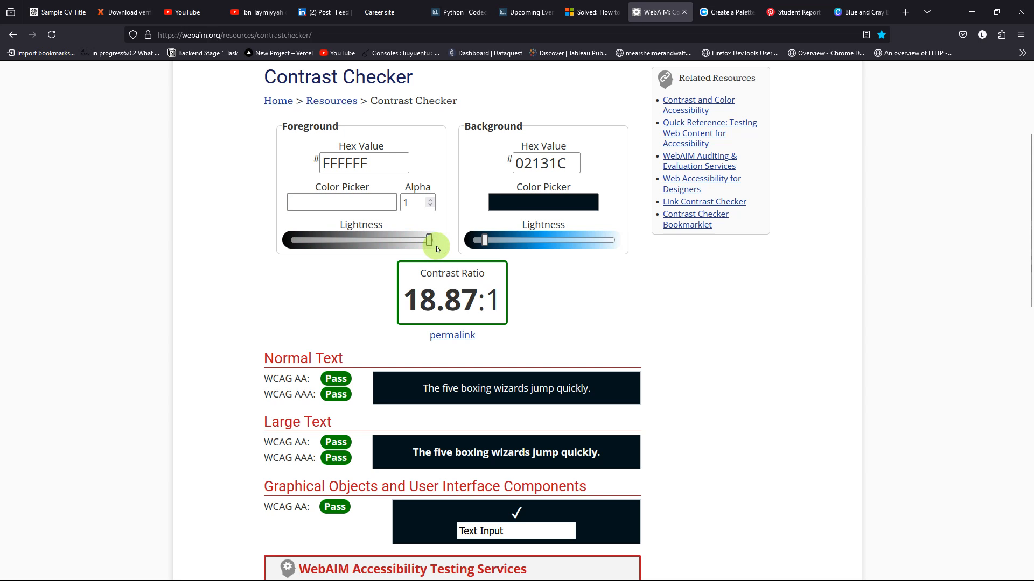
pyautogui.moveTo(436, 247); pyautogui.dragTo(422, 241)
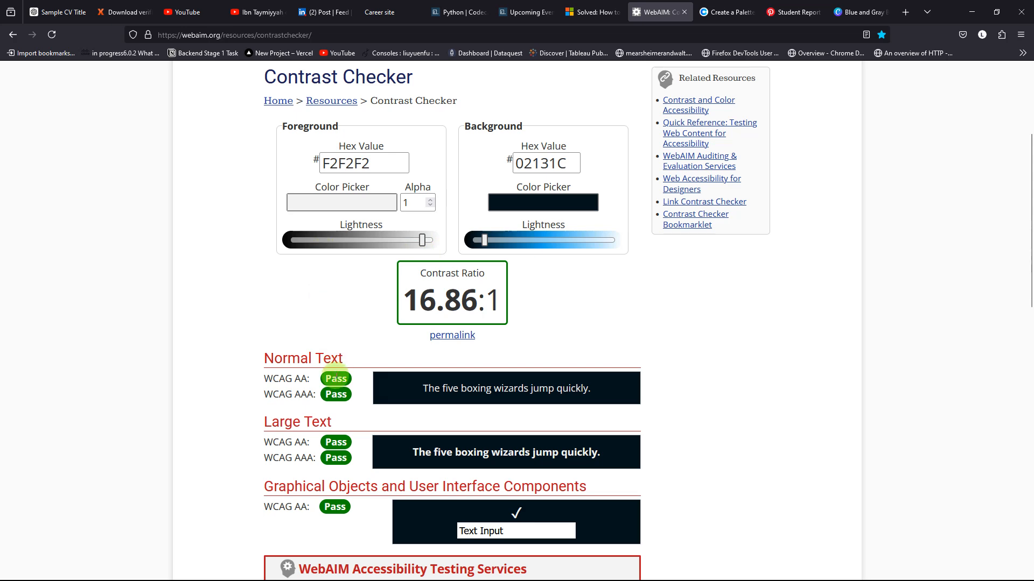
pyautogui.scroll(-3, 335, 368)
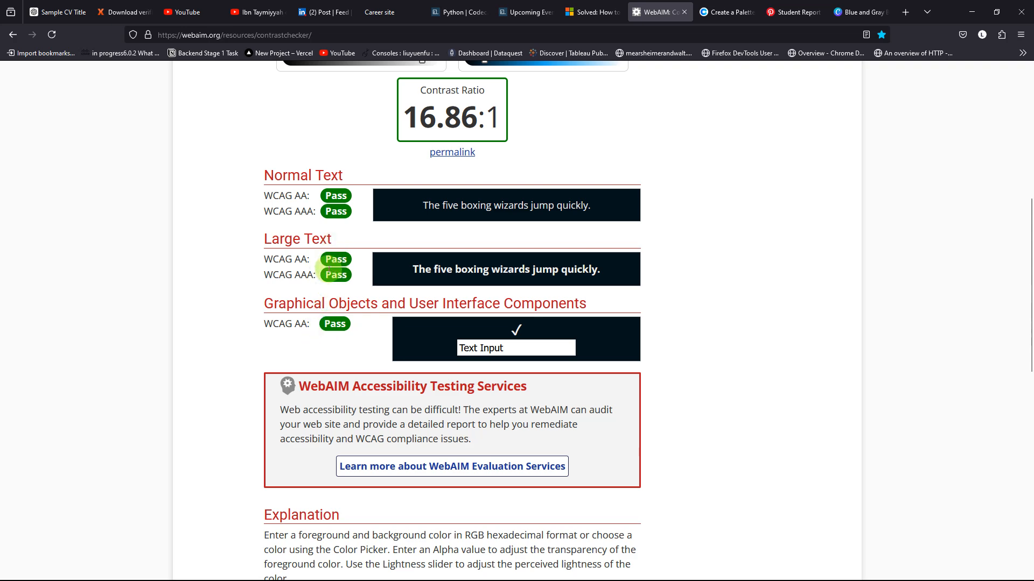
pyautogui.scroll(6, 330, 264)
pyautogui.scroll(-5, 334, 280)
pyautogui.scroll(6, 369, 240)
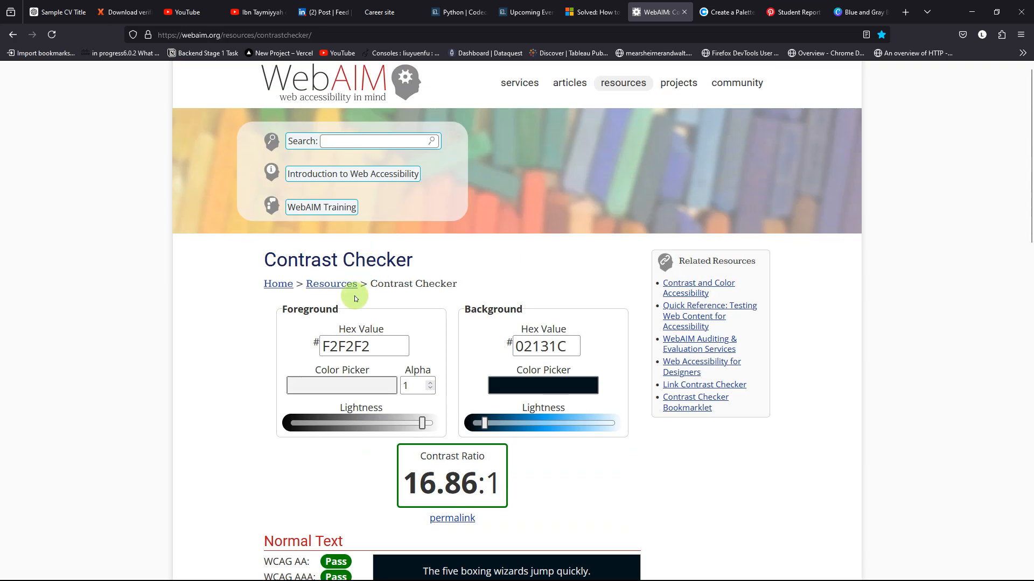
# Pick the red B8213C as the foreground colour and raise its lightness to FCE9E9.
pyautogui.scroll(-3, 354, 295)
pyautogui.click(366, 206)
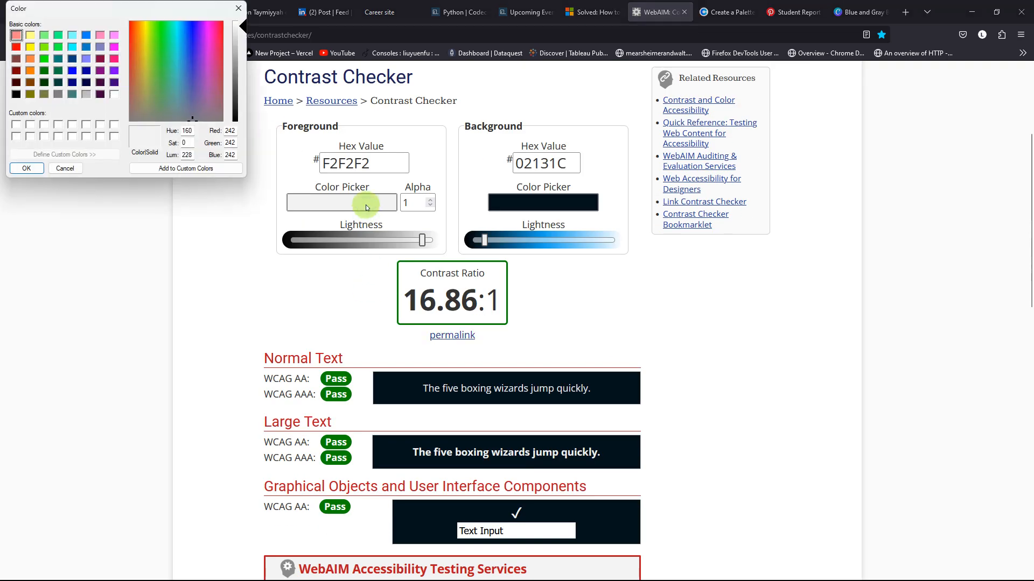
pyautogui.moveTo(169, 69); pyautogui.dragTo(130, 34)
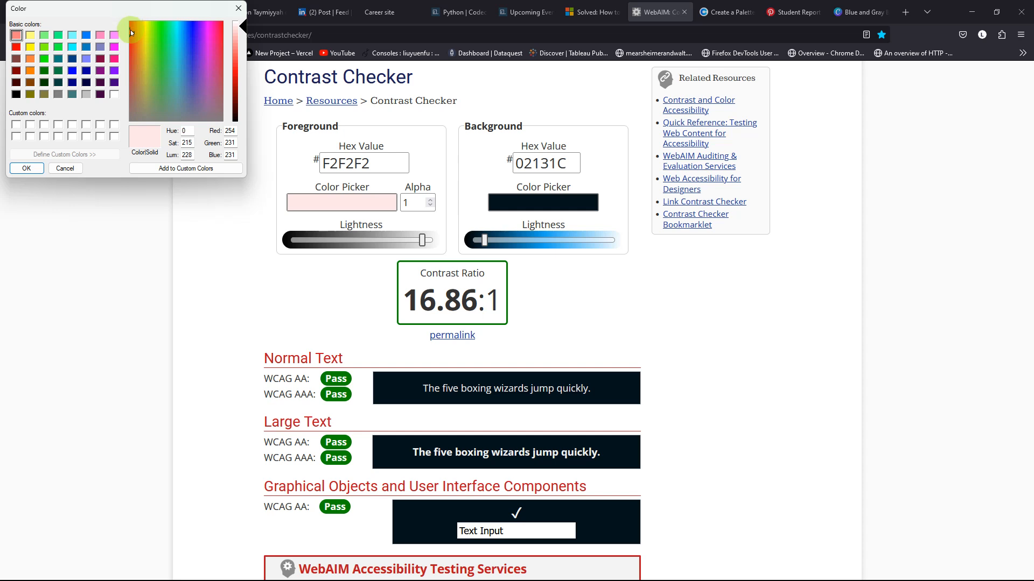
pyautogui.moveTo(131, 31); pyautogui.dragTo(221, 24)
pyautogui.moveTo(238, 73)
pyautogui.mouseDown()
pyautogui.moveTo(238, 90)
pyautogui.moveTo(237, 65)
pyautogui.moveTo(237, 79)
pyautogui.mouseUp()
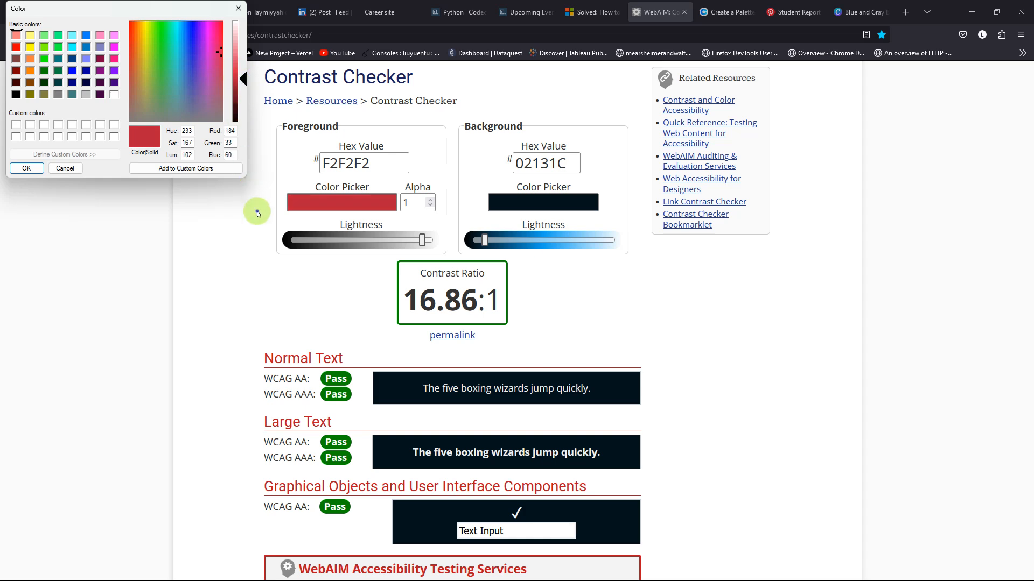
pyautogui.click(25, 168)
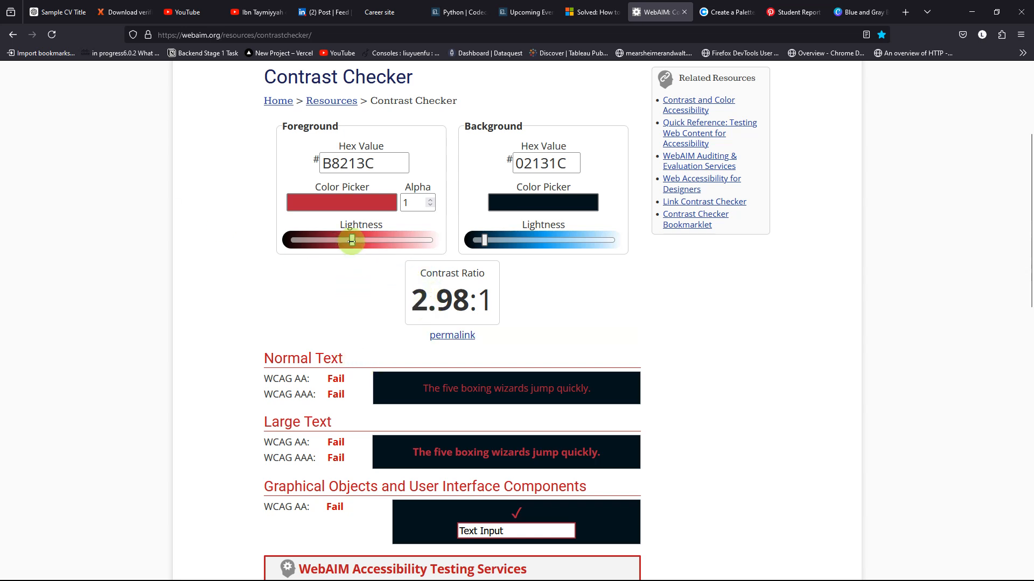
pyautogui.moveTo(352, 239); pyautogui.dragTo(422, 240)
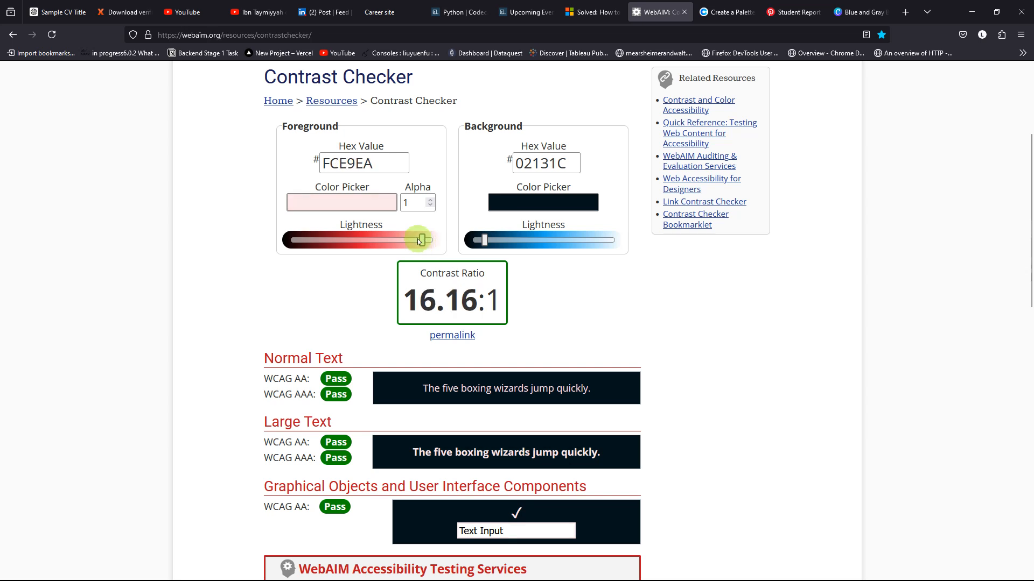
pyautogui.moveTo(423, 239); pyautogui.dragTo(422, 263)
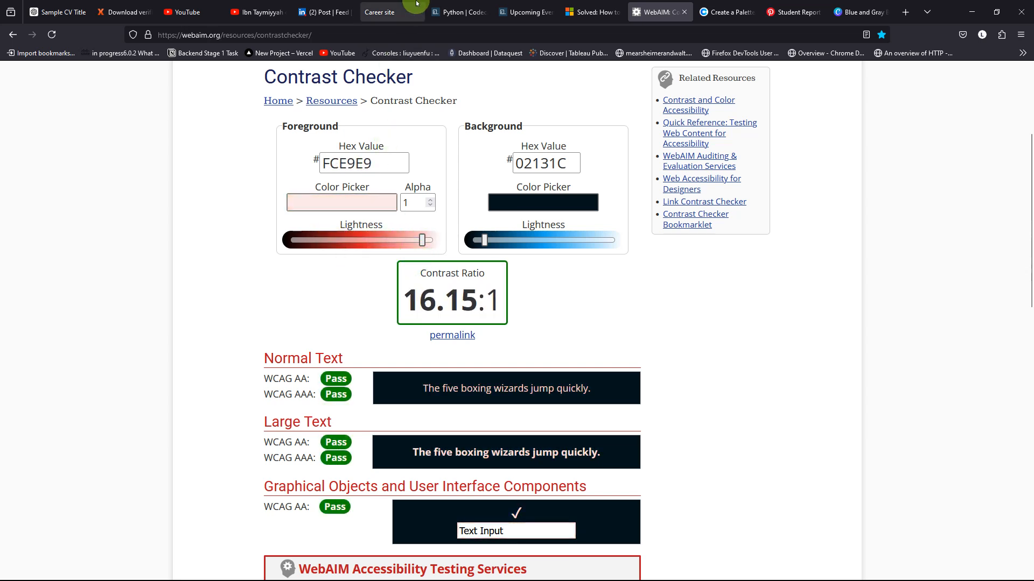
# Copy the Sky blue code 8ECAE6 from Coolors into the Contrast Checker's foreground hex value and raise its lightness to D4ECF7.
pyautogui.moveTo(362, 18)
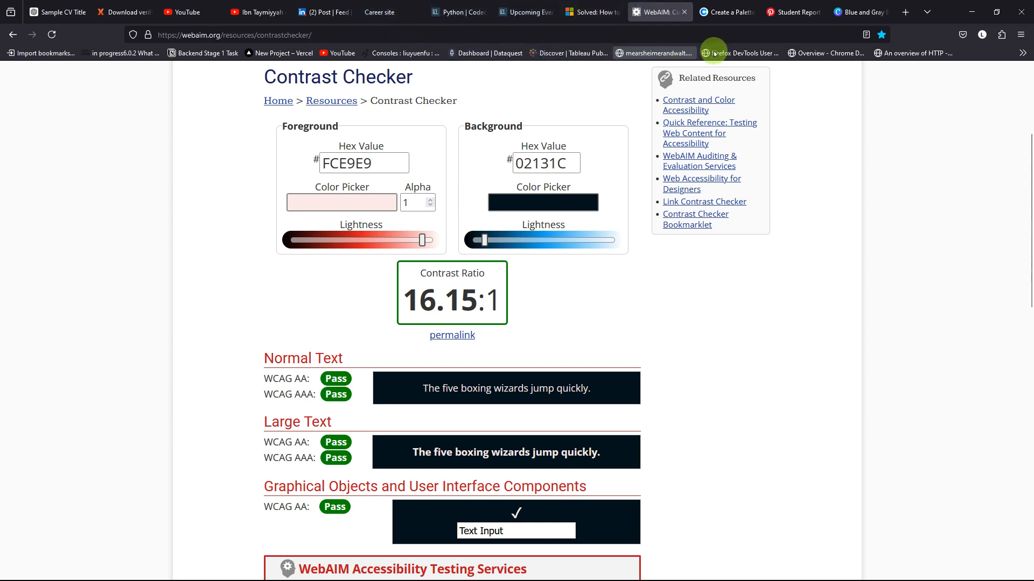
pyautogui.moveTo(722, 11)
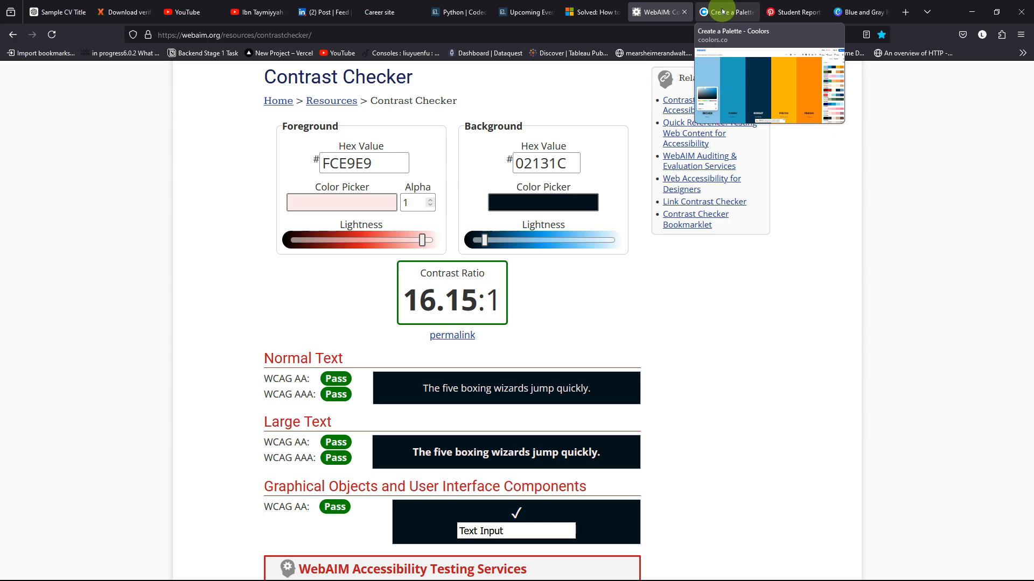
pyautogui.click(722, 10)
pyautogui.click(95, 447)
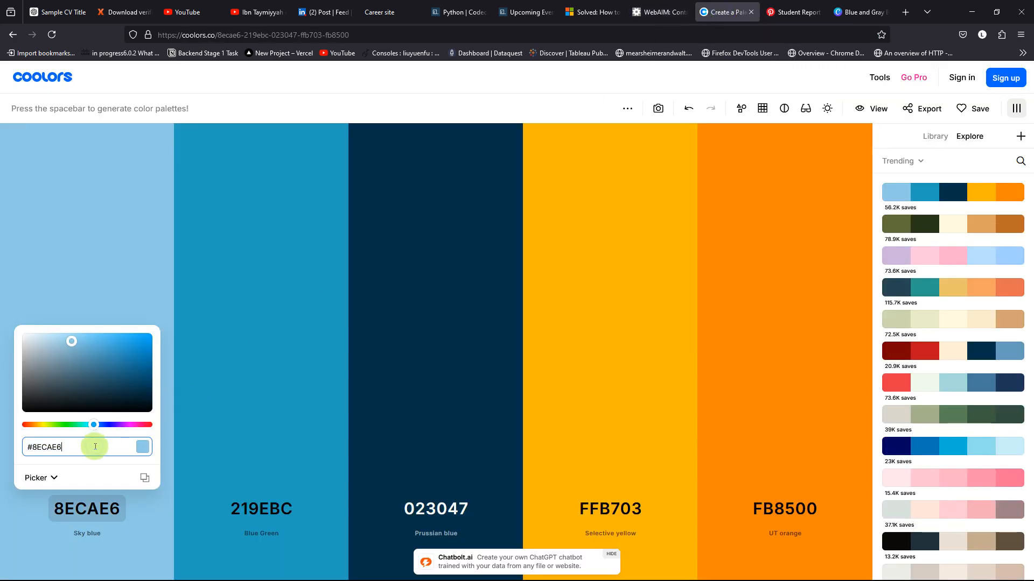
pyautogui.moveTo(95, 447); pyautogui.dragTo(42, 448)
pyautogui.hotkey('ctrl', 'c')
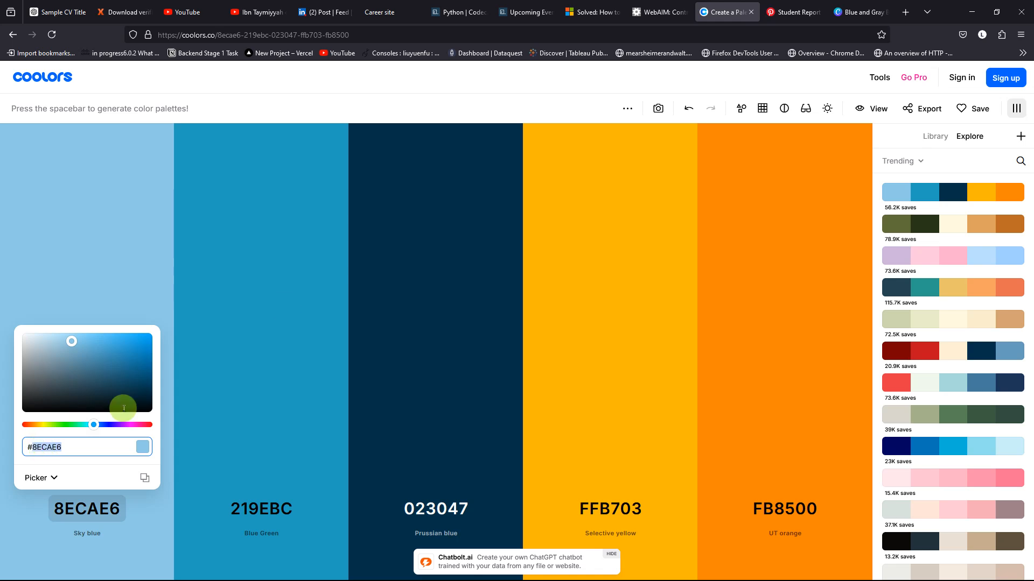
pyautogui.click(658, 12)
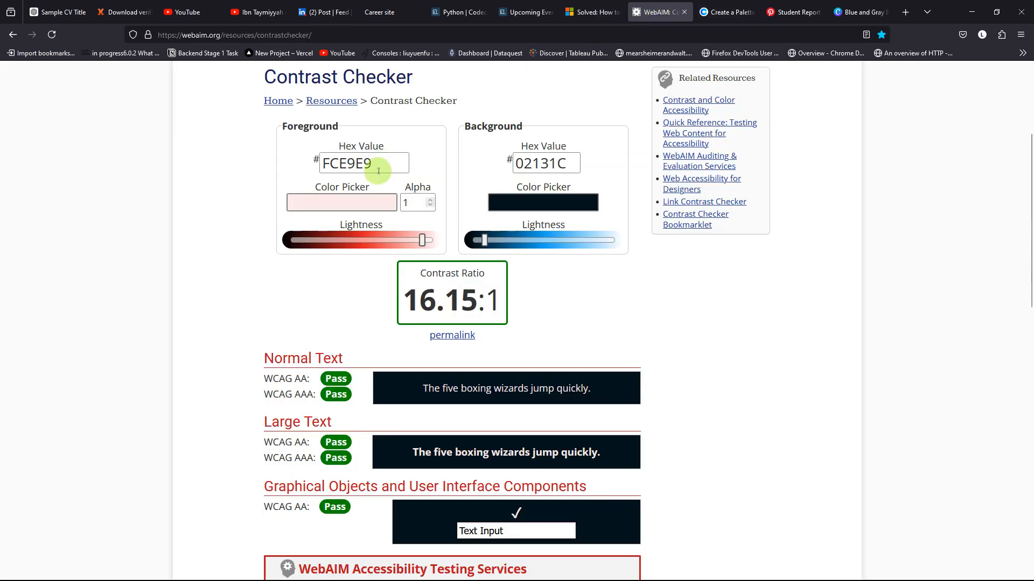
pyautogui.moveTo(379, 166); pyautogui.dragTo(296, 175)
pyautogui.hotkey('ctrl', 'v')
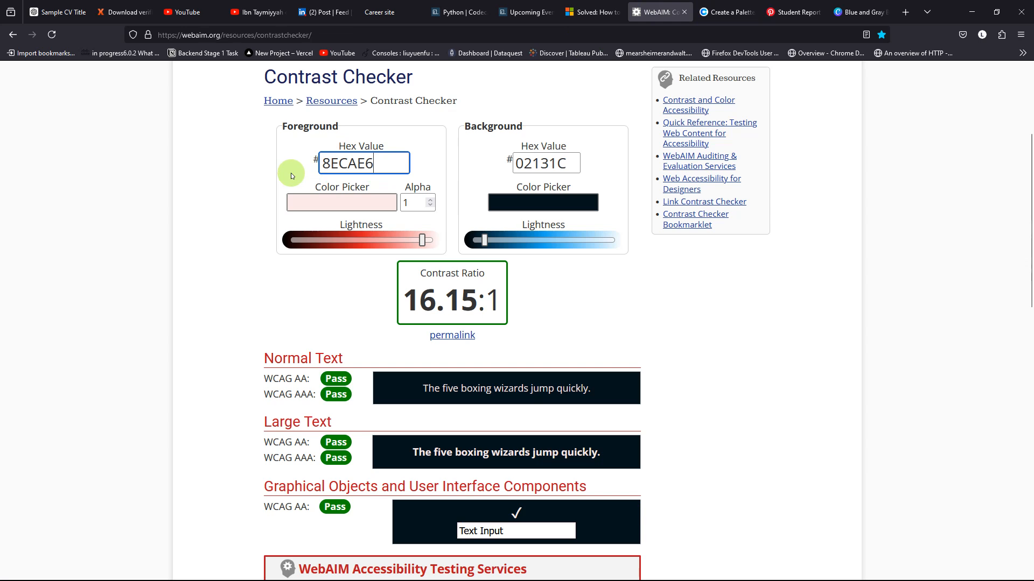
pyautogui.moveTo(393, 240); pyautogui.dragTo(415, 242)
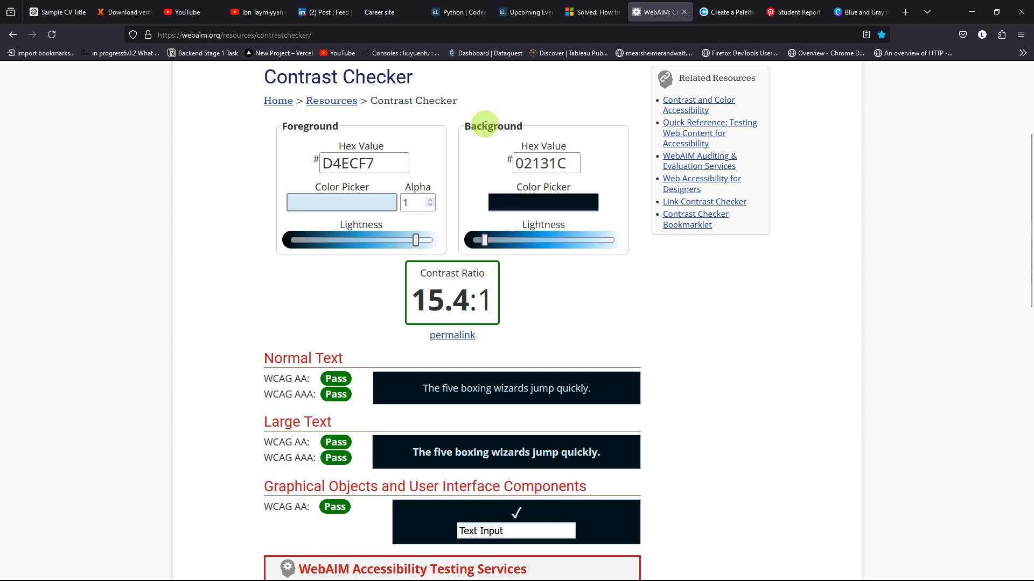
# Open the custom colour picker for the untitled Power BI report's canvas background, and copy the background hex 02131C from the Contrast Checker.
pyautogui.moveTo(447, 578)
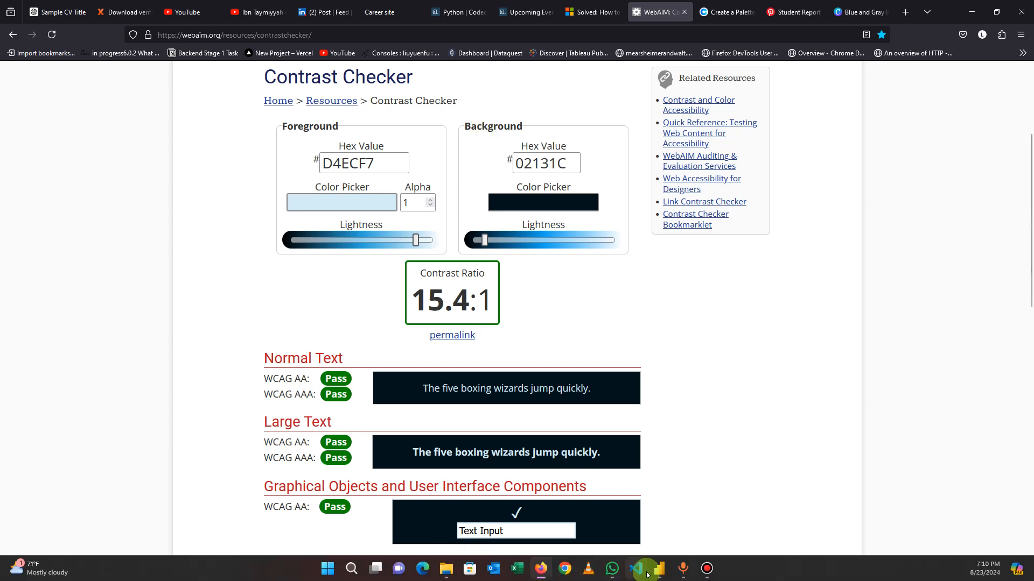
pyautogui.moveTo(656, 574)
pyautogui.click(692, 531)
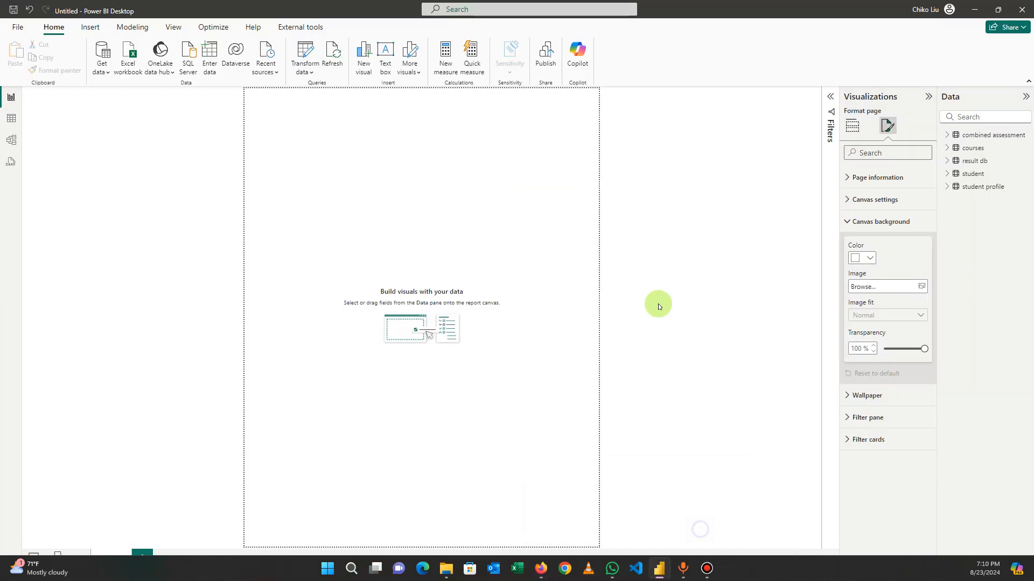
pyautogui.click(863, 264)
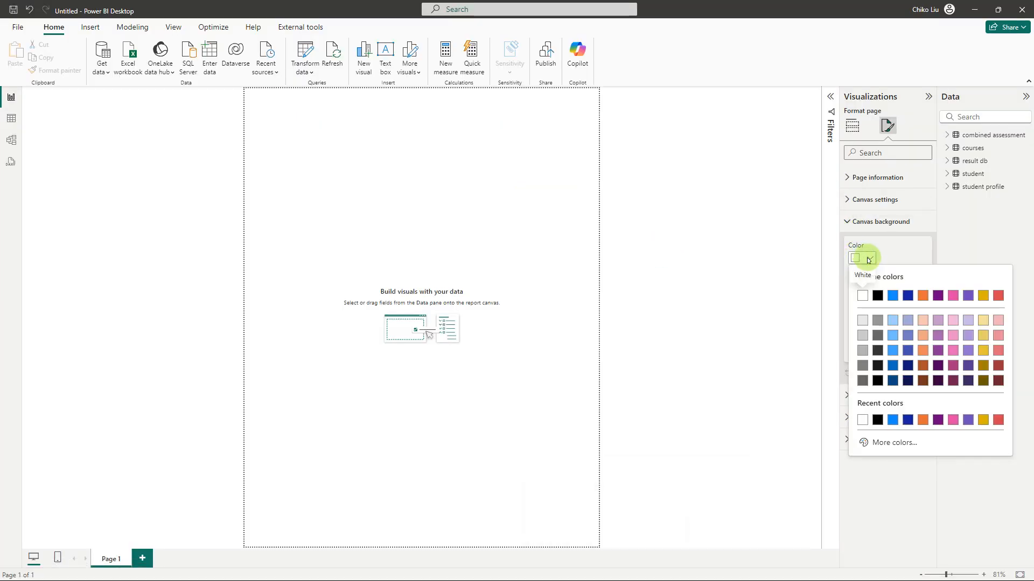
pyautogui.click(880, 443)
pyautogui.moveTo(226, 579)
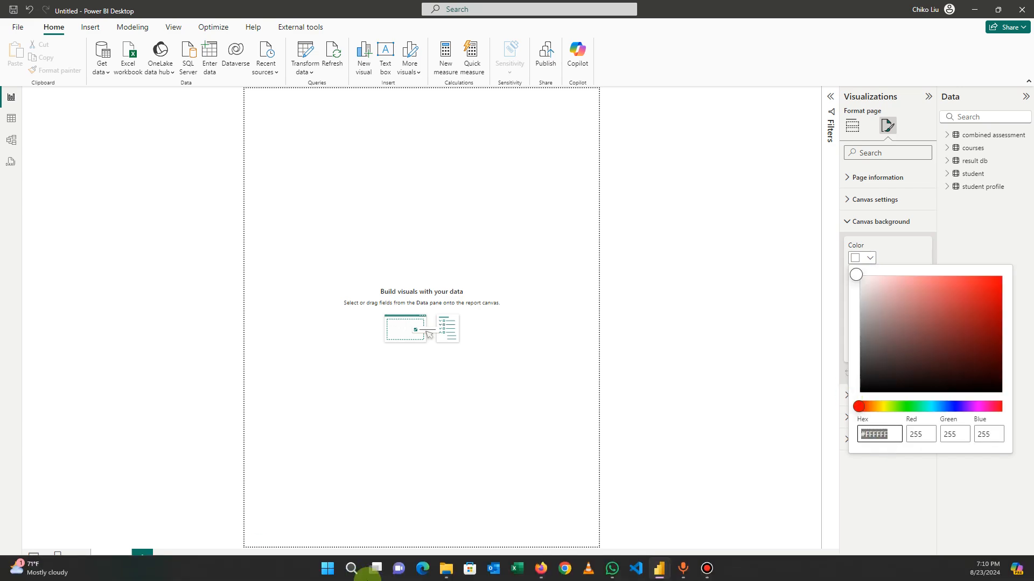
pyautogui.click(541, 569)
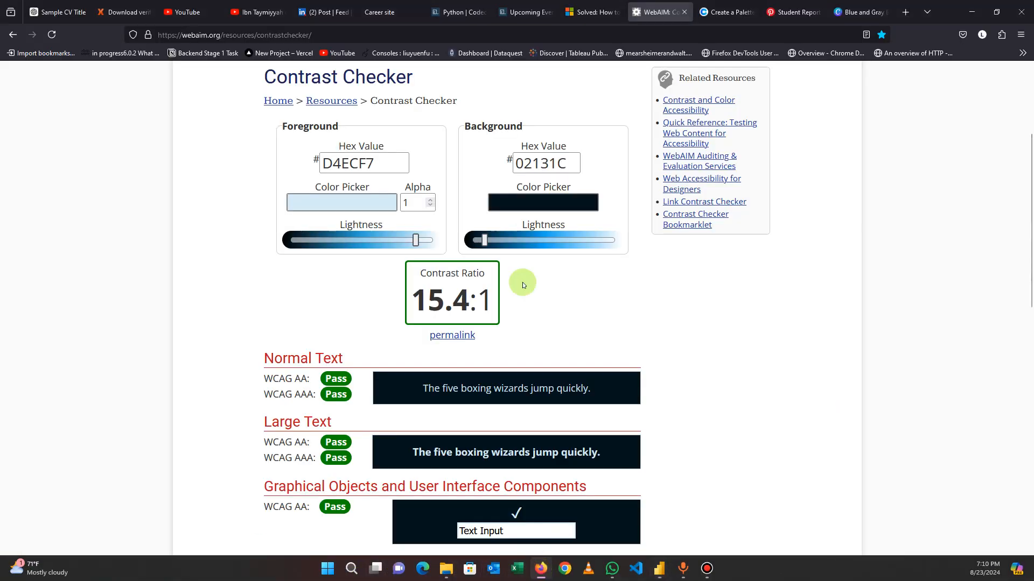
pyautogui.click(565, 167)
pyautogui.moveTo(564, 167); pyautogui.dragTo(492, 167)
pyautogui.hotkey('ctrl', 'c')
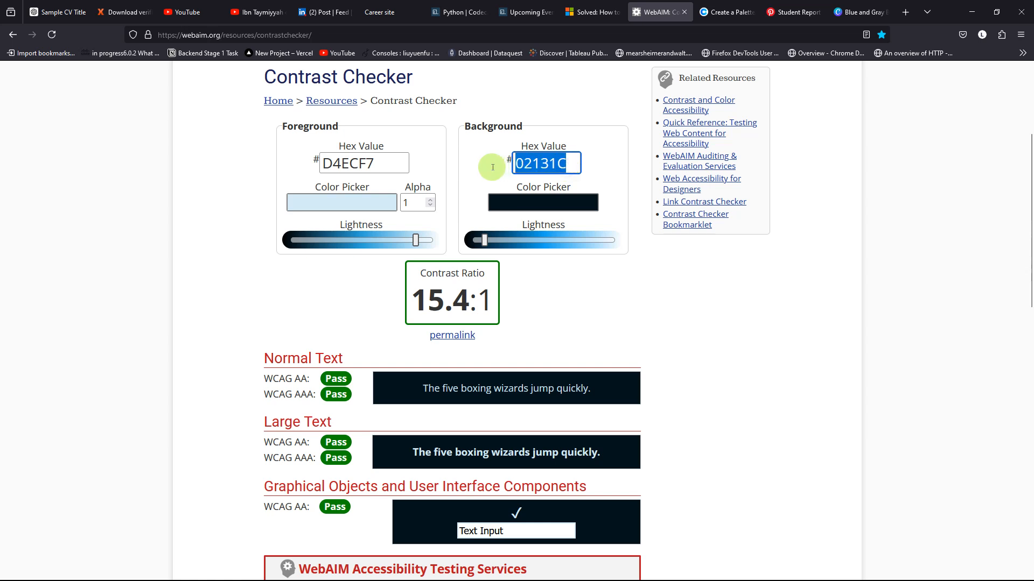
# Set the canvas background colour in Power BI to #02131C and its transparency to 0%.
pyautogui.moveTo(522, 578)
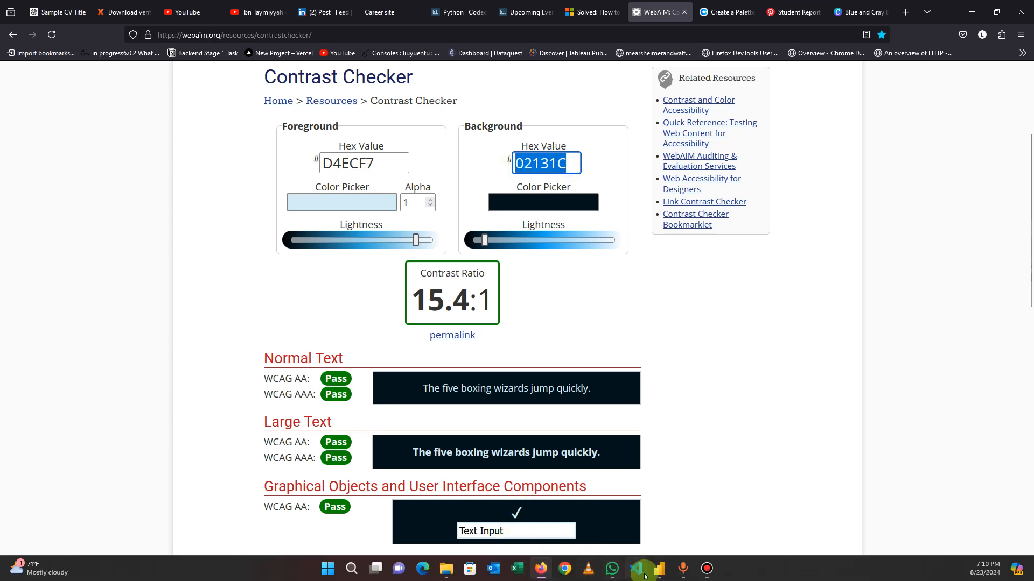
pyautogui.moveTo(659, 569)
pyautogui.click(734, 499)
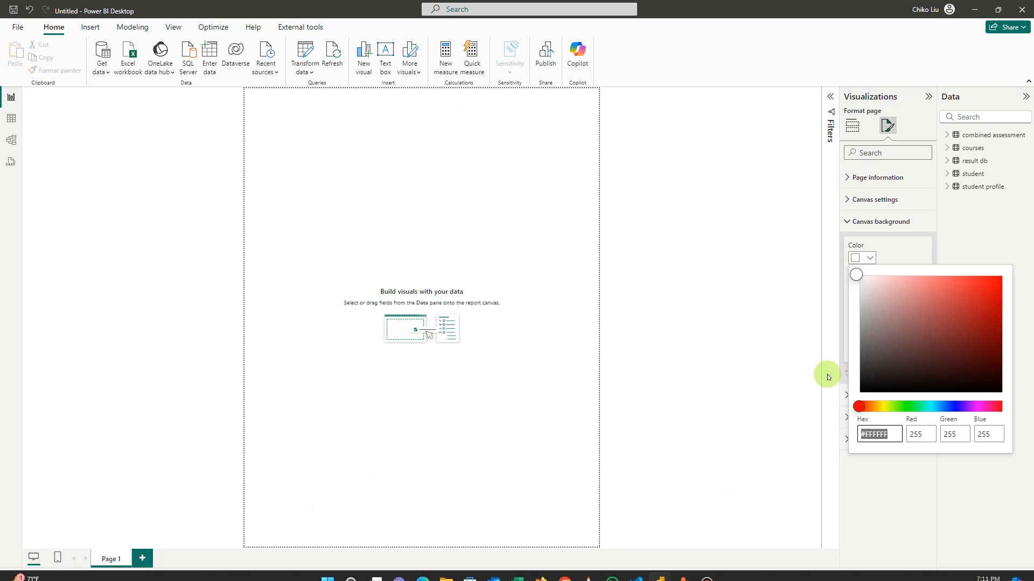
pyautogui.click(885, 434)
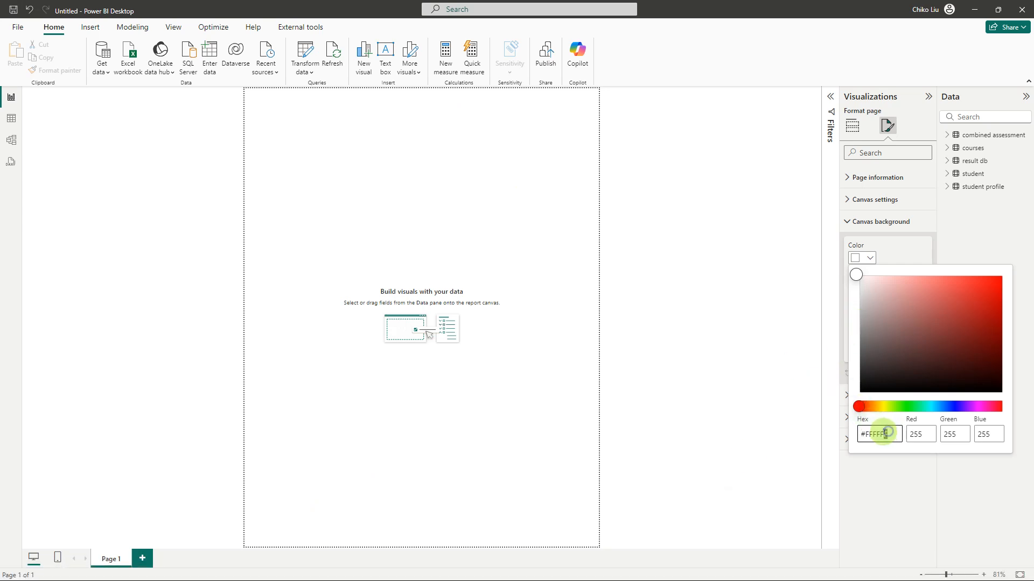
pyautogui.moveTo(885, 433); pyautogui.dragTo(868, 432)
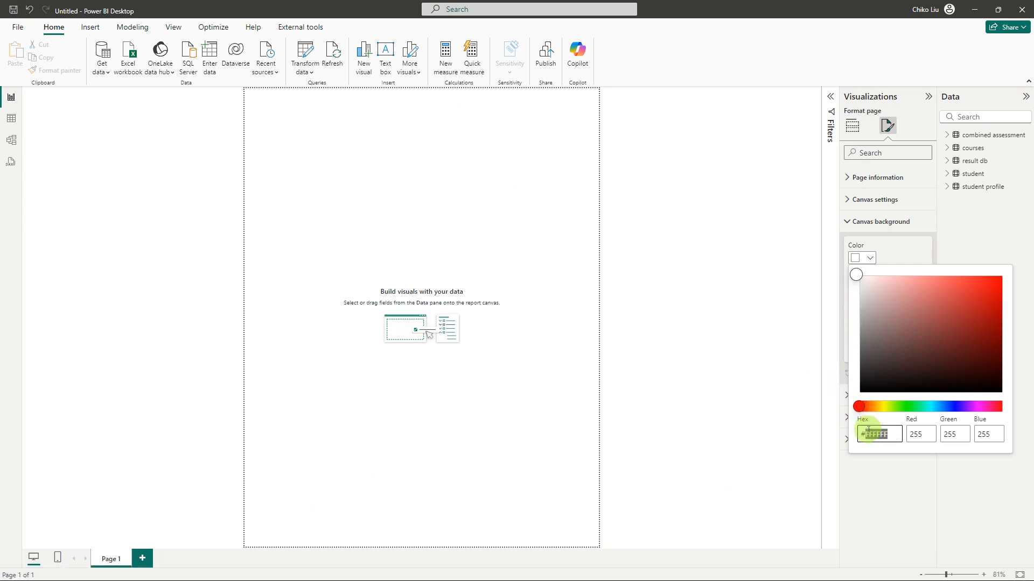
pyautogui.hotkey('ctrl', 'v')
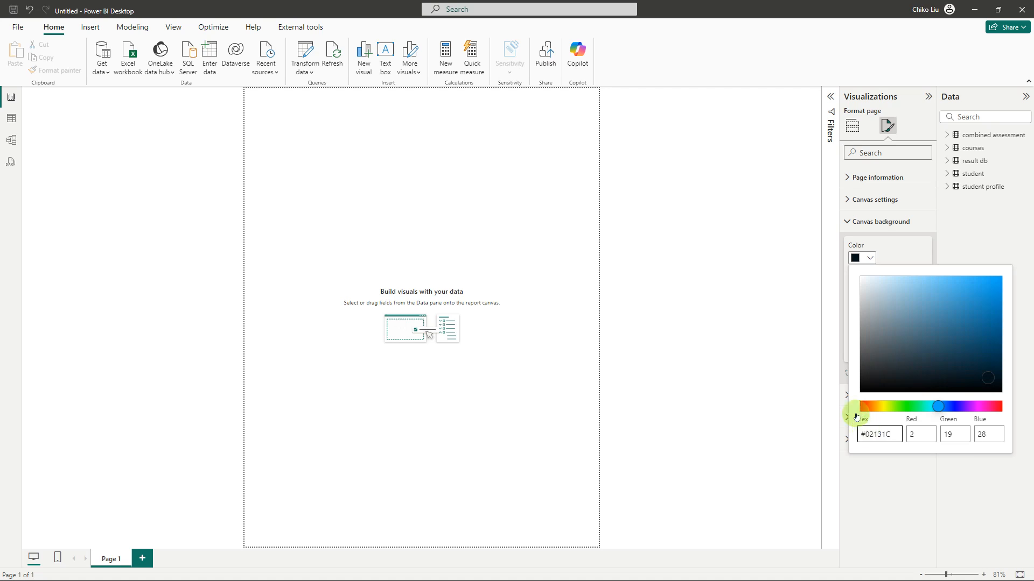
pyautogui.click(898, 488)
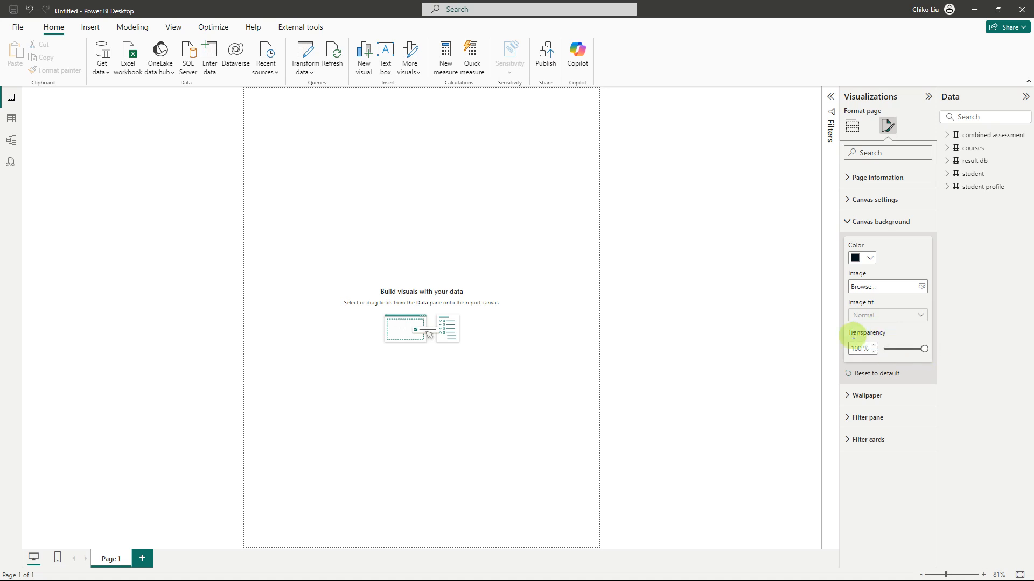
pyautogui.moveTo(924, 349); pyautogui.dragTo(782, 319)
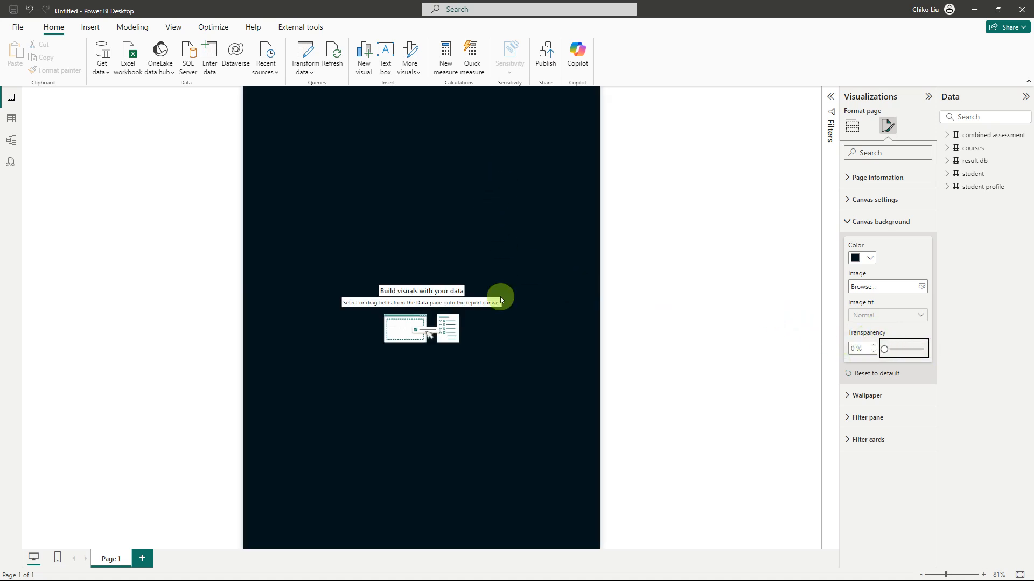
pyautogui.click(847, 221)
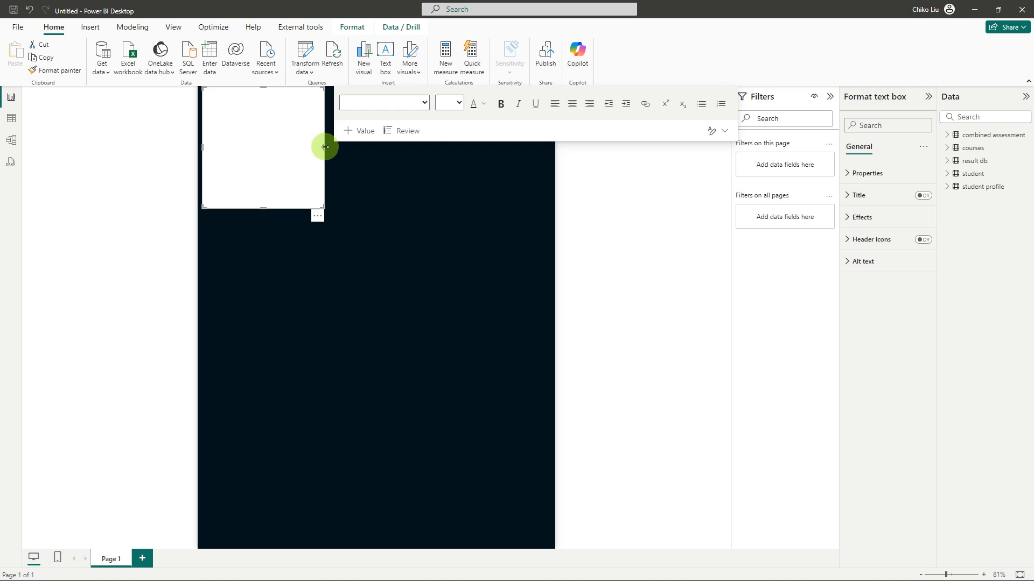
# Widen the text box at the top of the report page and set its font to Trebuchet MS, size 28.
pyautogui.moveTo(325, 147); pyautogui.dragTo(425, 157)
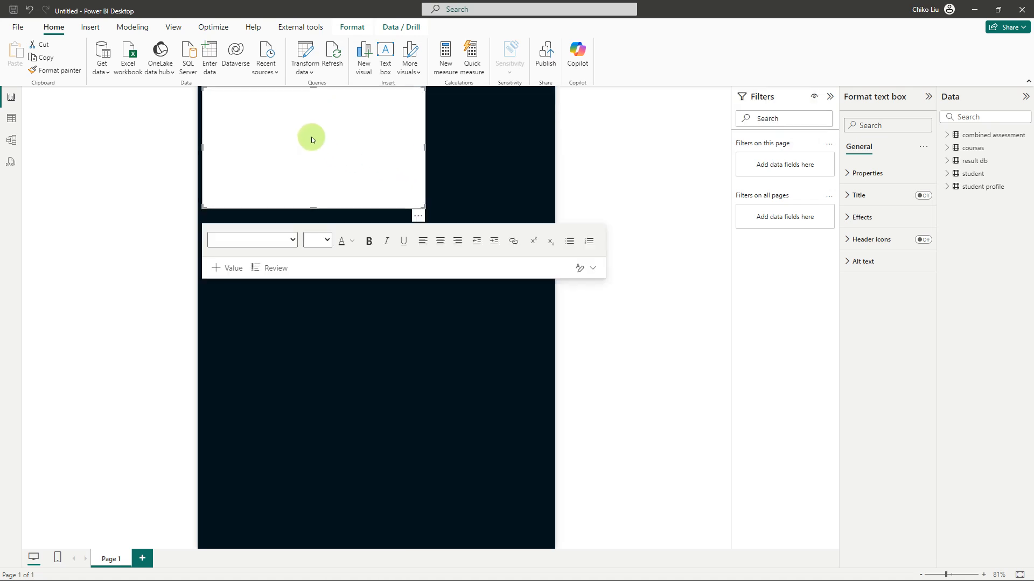
pyautogui.click(293, 134)
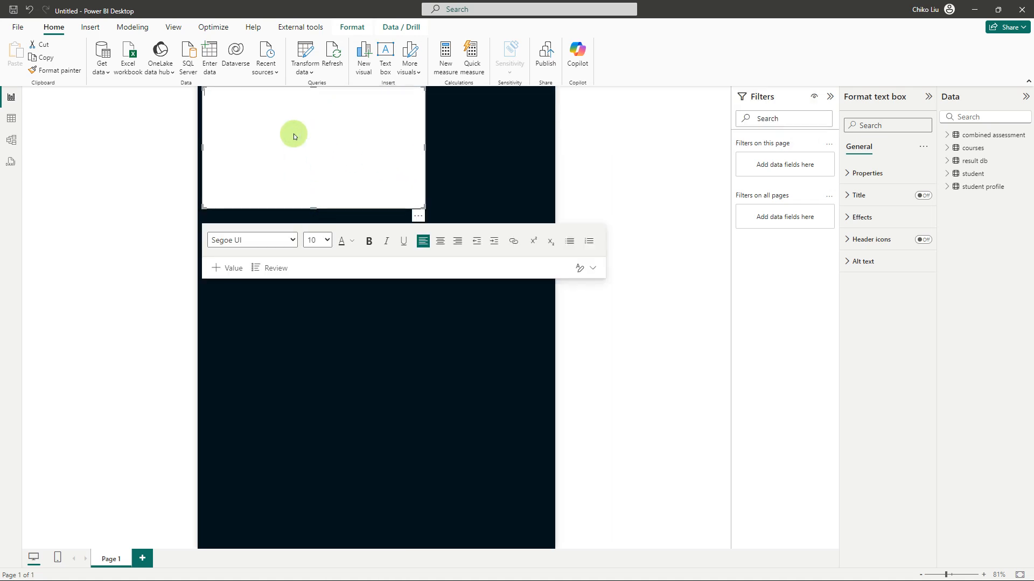
pyautogui.click(290, 240)
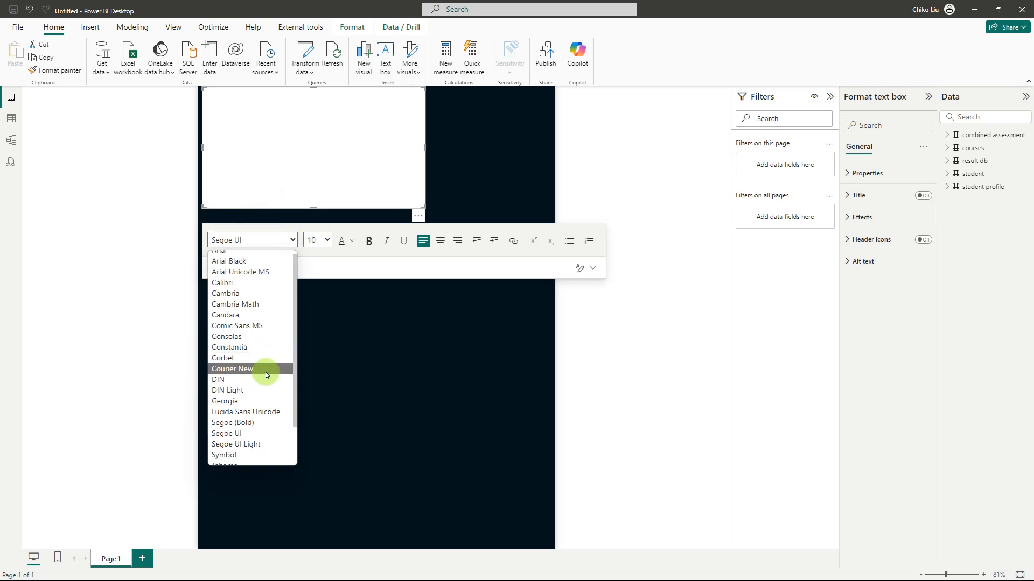
pyautogui.scroll(-2, 266, 375)
pyautogui.click(239, 439)
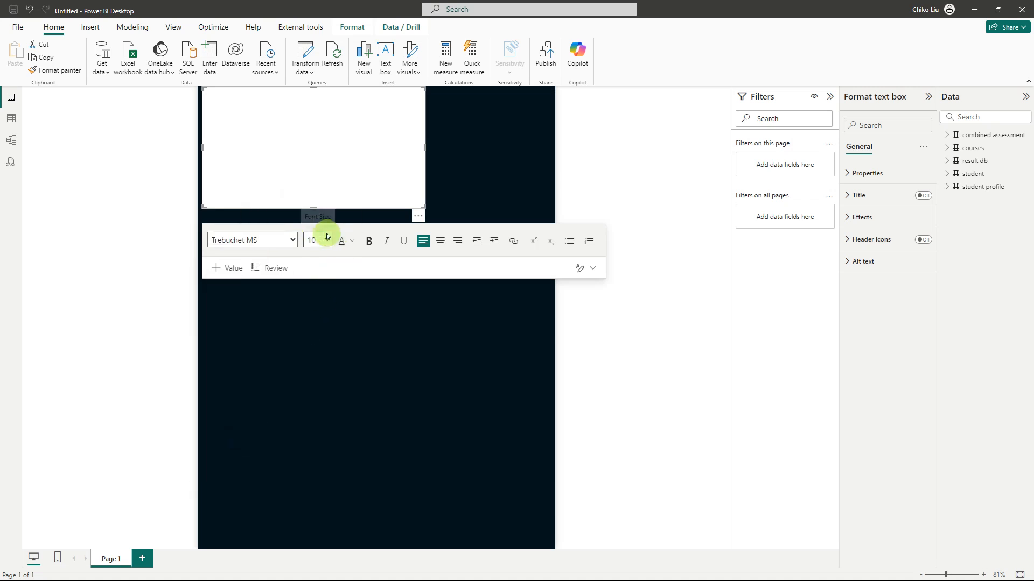
pyautogui.click(326, 237)
pyautogui.click(315, 345)
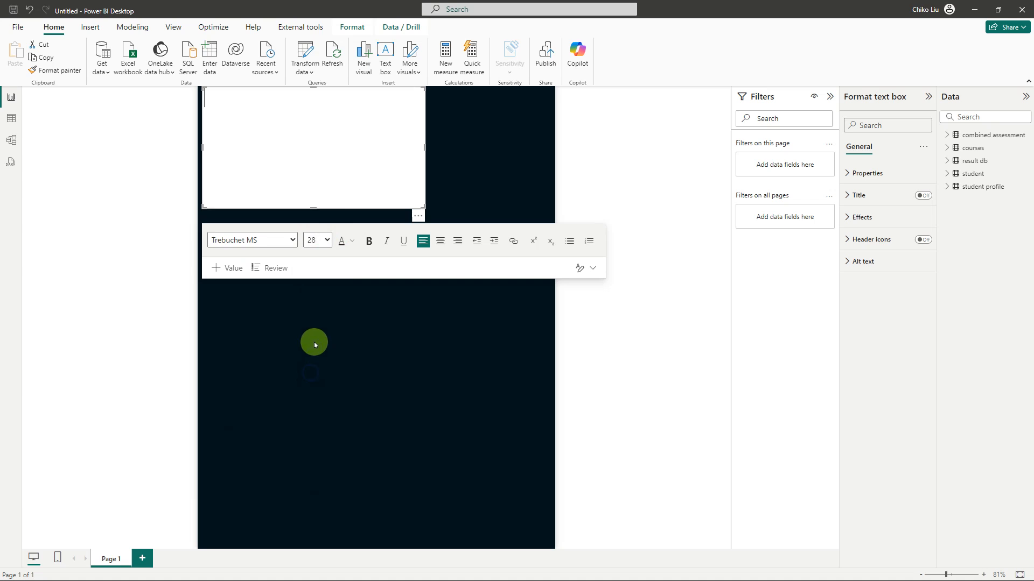
# Open the custom font colour picker for the text box and copy the foreground hex D4ECF7 from the Contrast Checker.
pyautogui.click(352, 244)
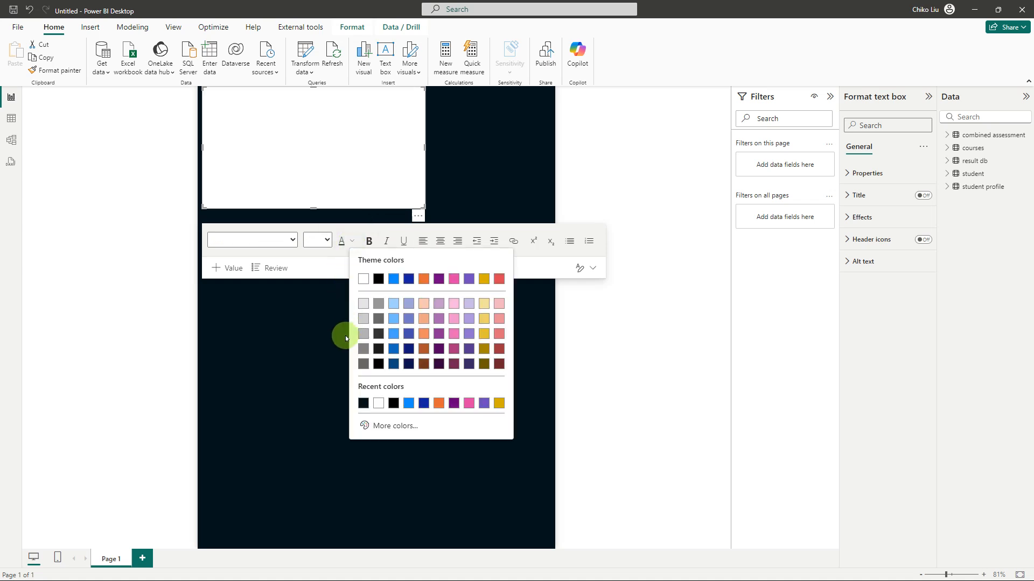
pyautogui.click(371, 425)
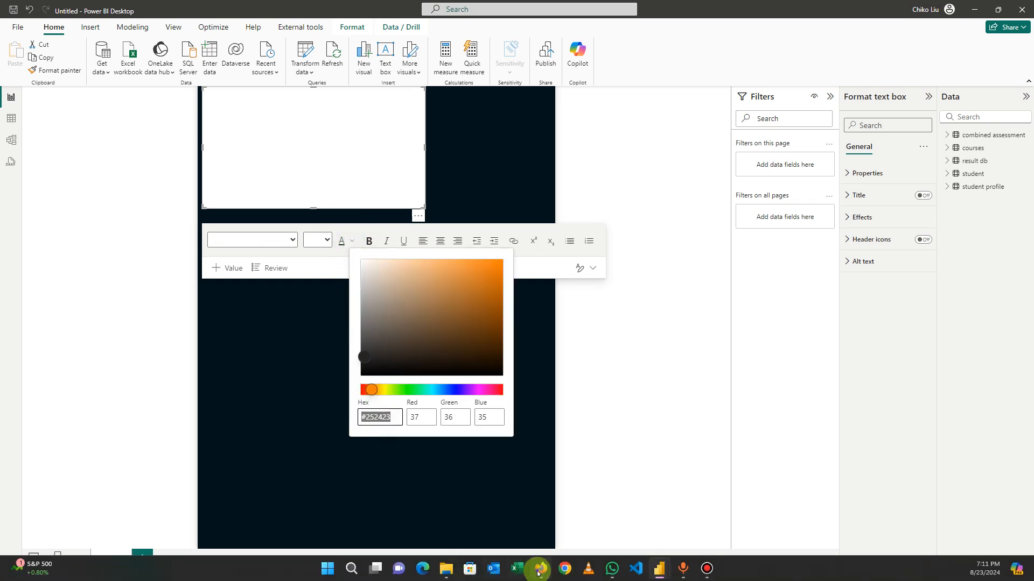
pyautogui.click(540, 569)
pyautogui.moveTo(390, 161); pyautogui.dragTo(315, 161)
pyautogui.hotkey('ctrl', 'c')
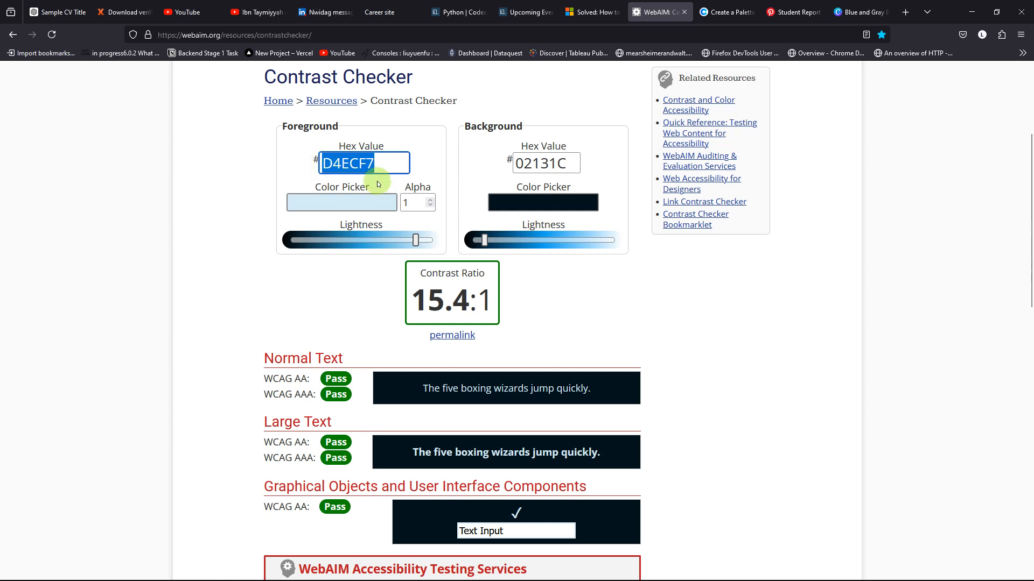
# Set the text box's font colour in Power BI to #D4ECF7 and enter the heading "HARVARD UNIVERSITY".
pyautogui.moveTo(660, 572)
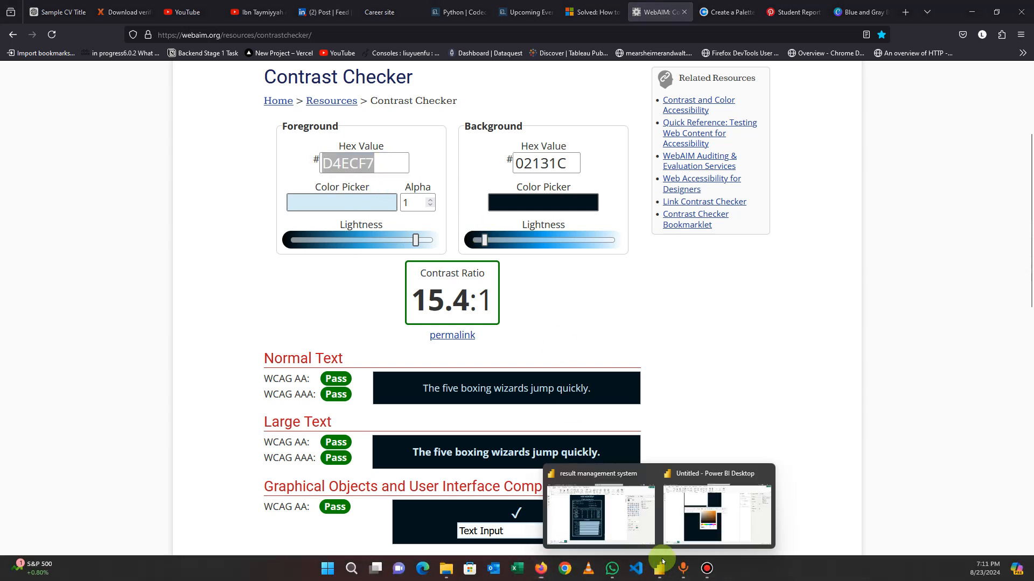
pyautogui.click(692, 525)
pyautogui.click(369, 418)
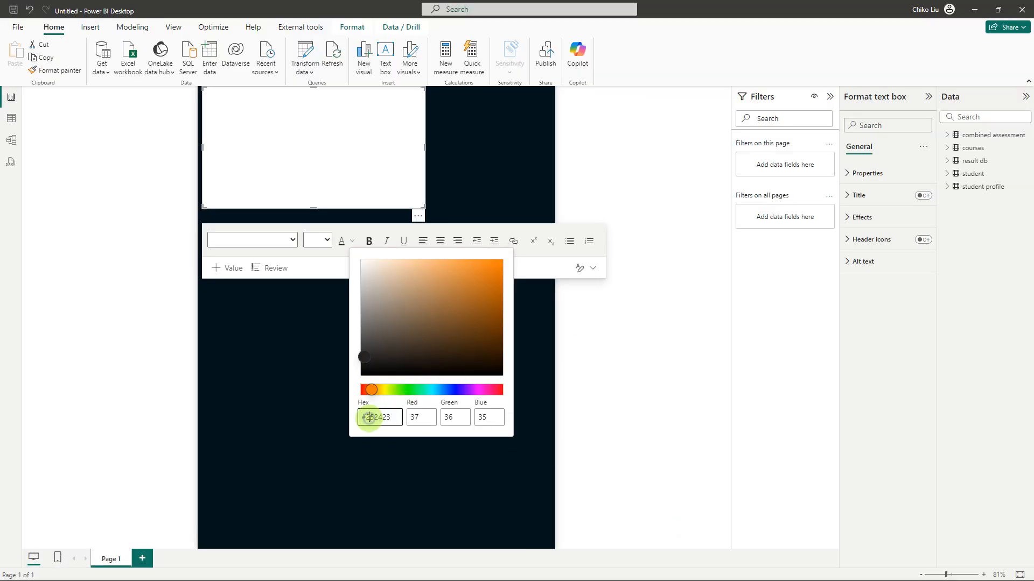
pyautogui.moveTo(369, 418); pyautogui.dragTo(399, 421)
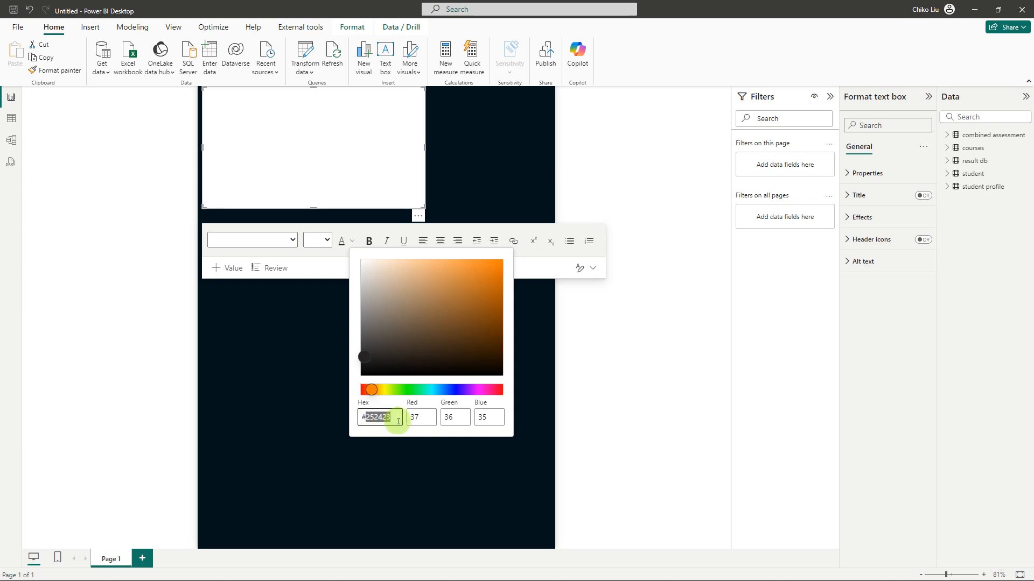
pyautogui.hotkey('ctrl', 'v')
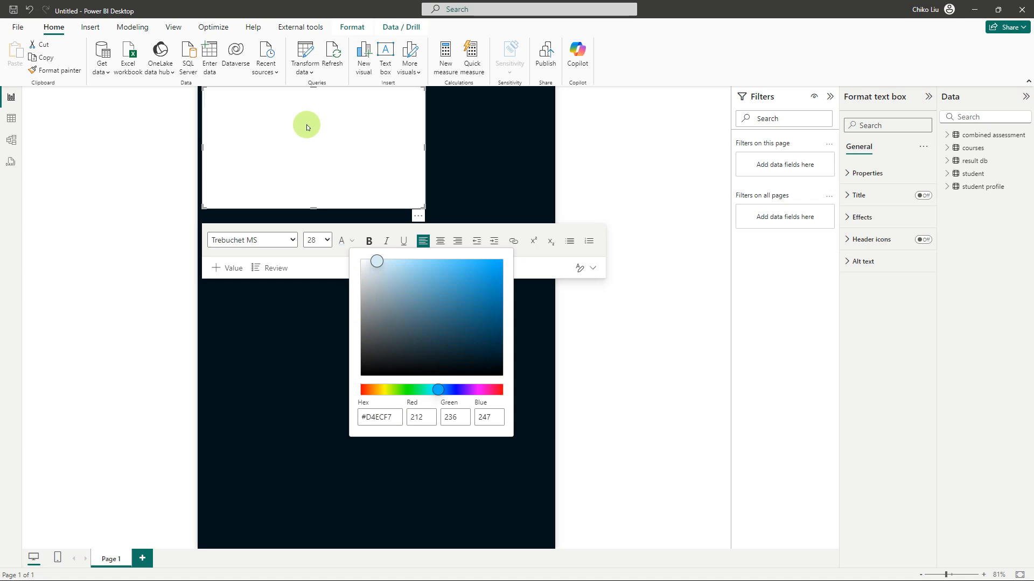
pyautogui.click(336, 262)
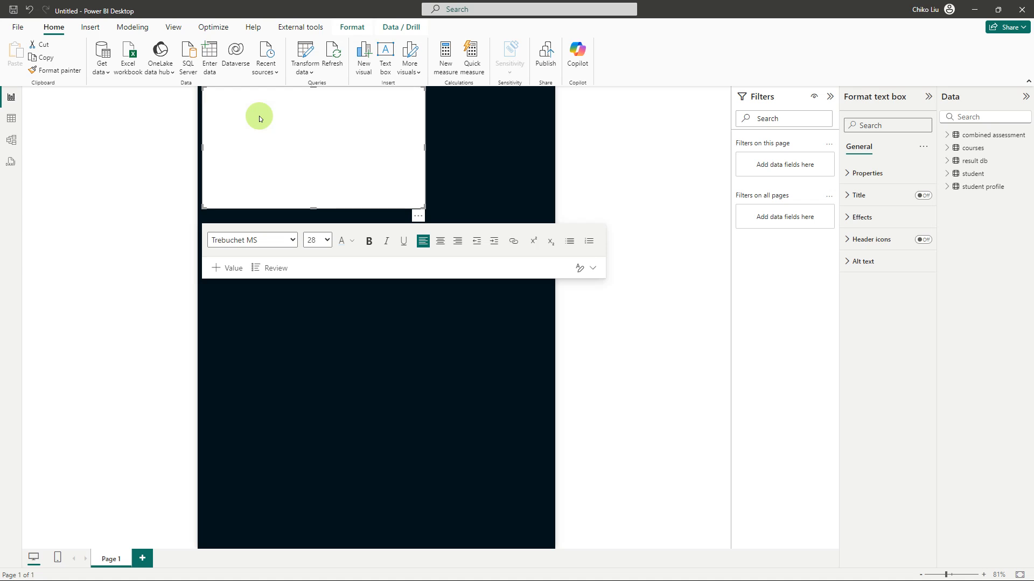
pyautogui.write('HA')
pyautogui.write('RVARD UNIVERSITY')
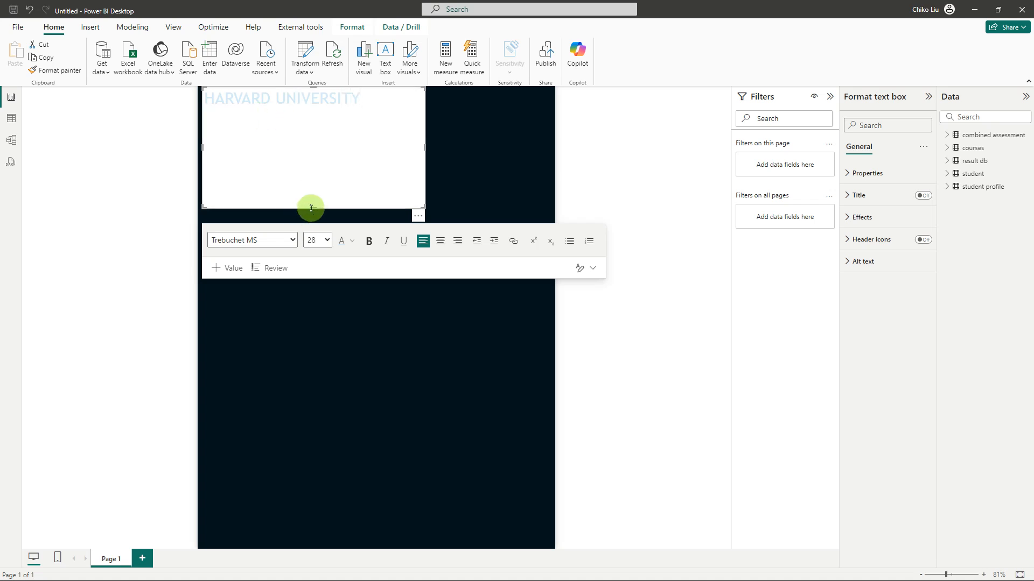
# Shrink the heading text box to the height of one line and format "HARVARD UNIVERSITY" as size 36, bold and centred.
pyautogui.moveTo(311, 209); pyautogui.dragTo(298, 118)
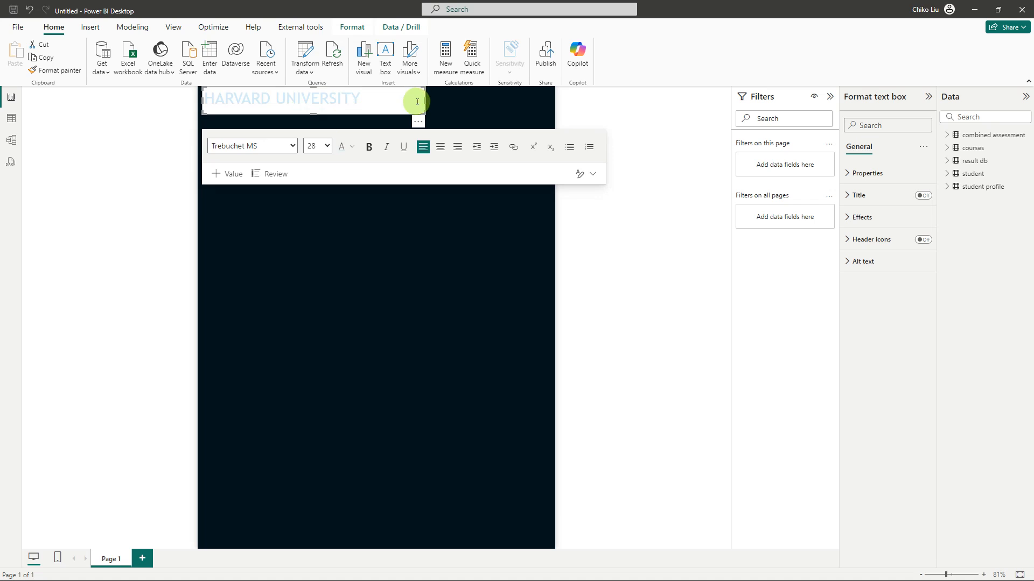
pyautogui.click(327, 146)
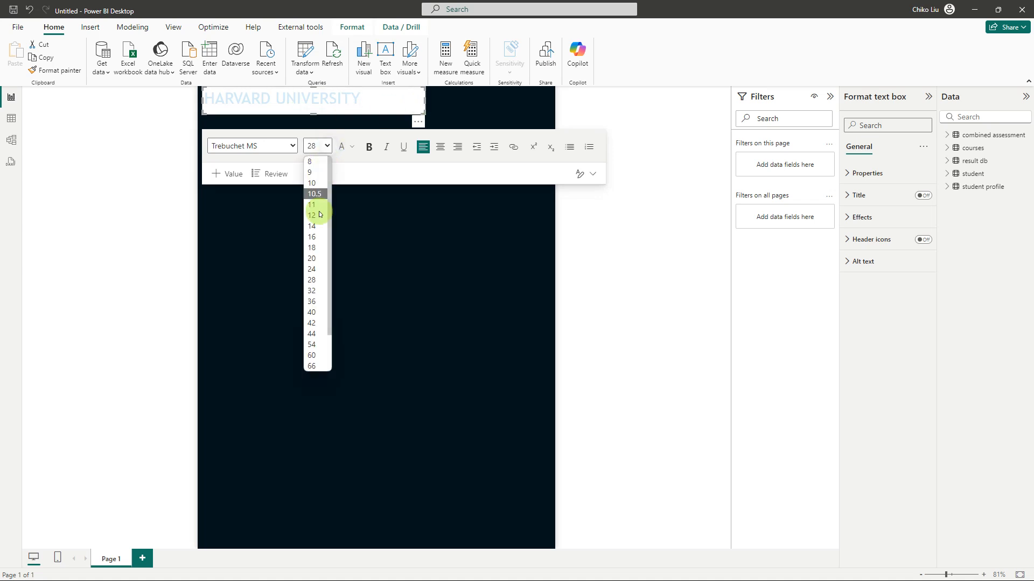
pyautogui.click(312, 302)
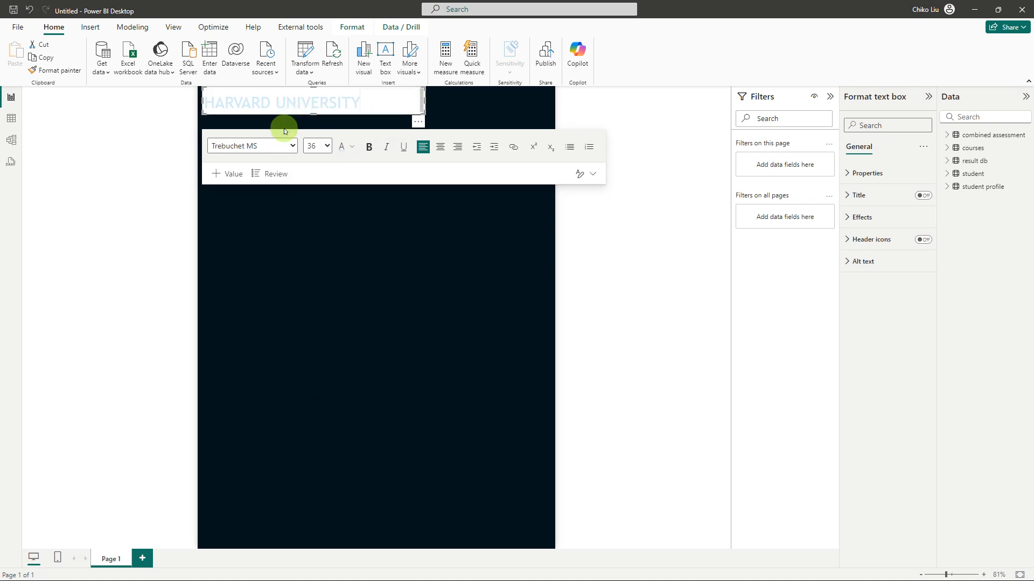
pyautogui.hotkey('ctrl', 'a')
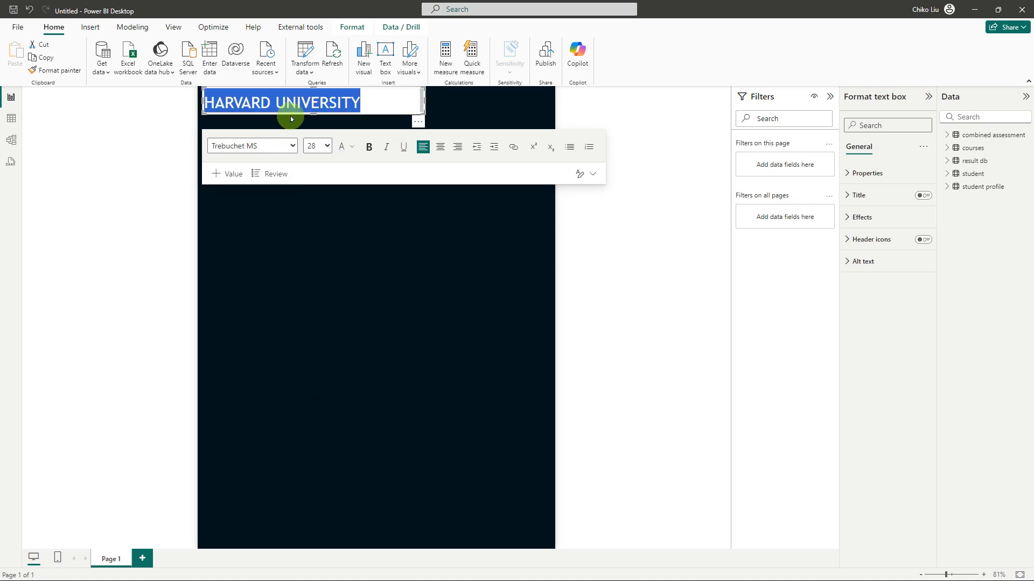
pyautogui.click(323, 143)
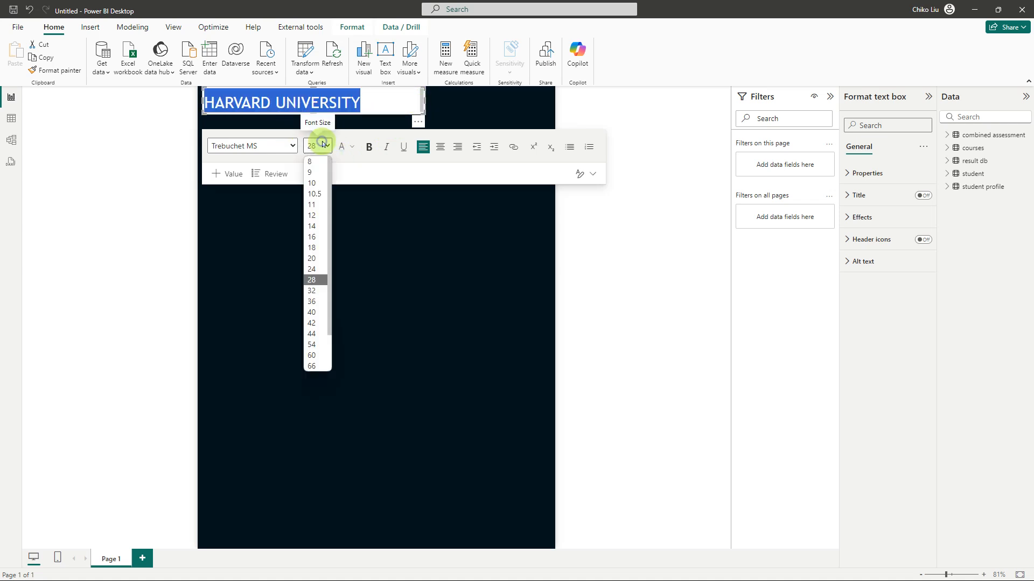
pyautogui.click(312, 301)
pyautogui.click(368, 147)
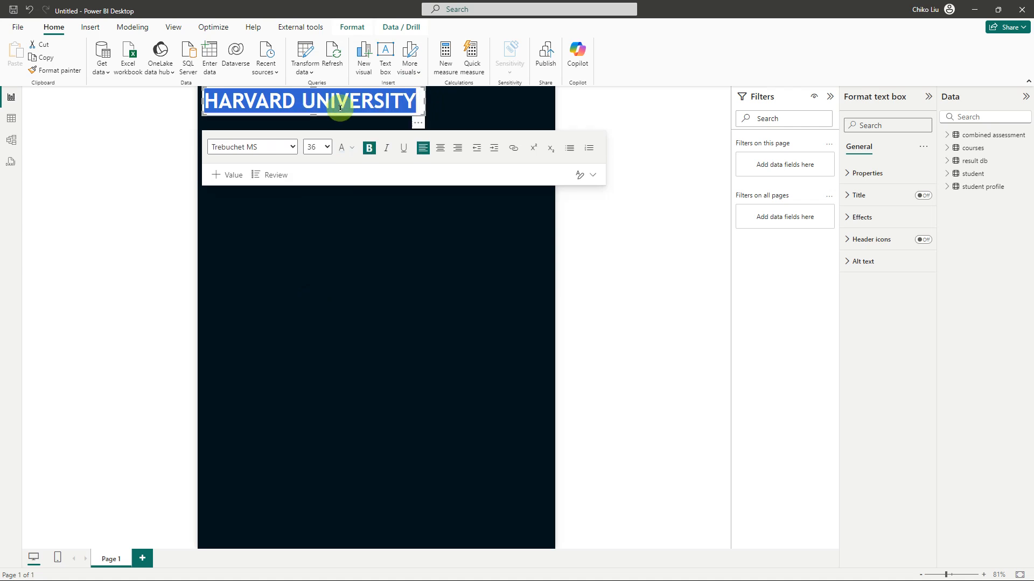
pyautogui.click(440, 148)
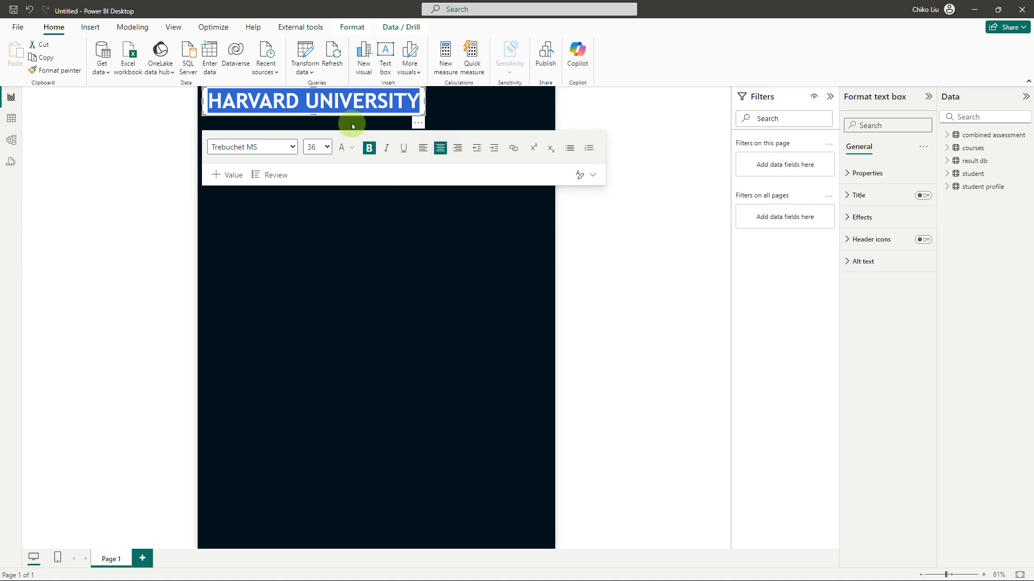
# Align the heading text box to the horizontal centre of the page and nudge it slightly down from the page's upper edge.
pyautogui.click(353, 27)
pyautogui.click(232, 66)
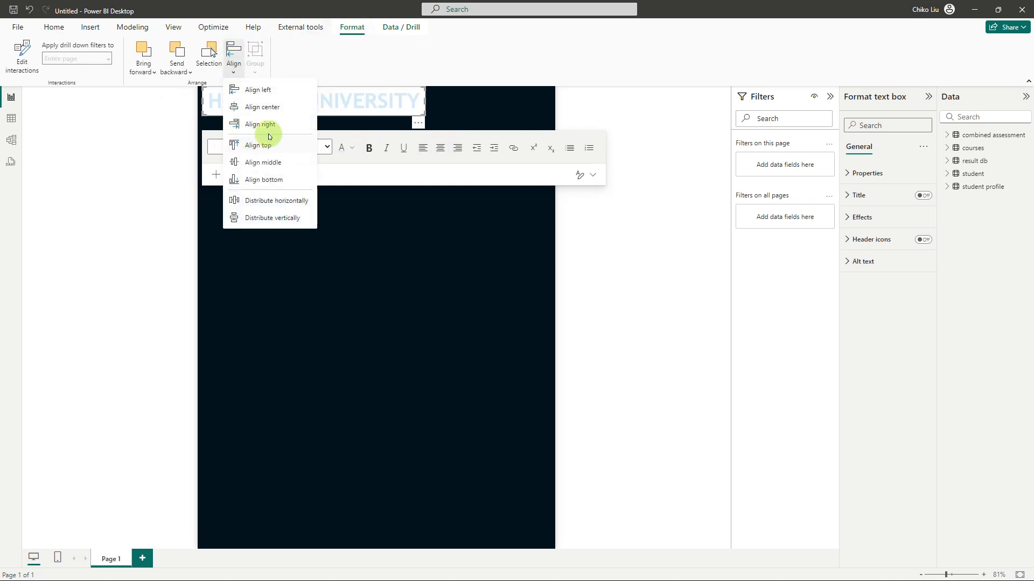
pyautogui.click(263, 163)
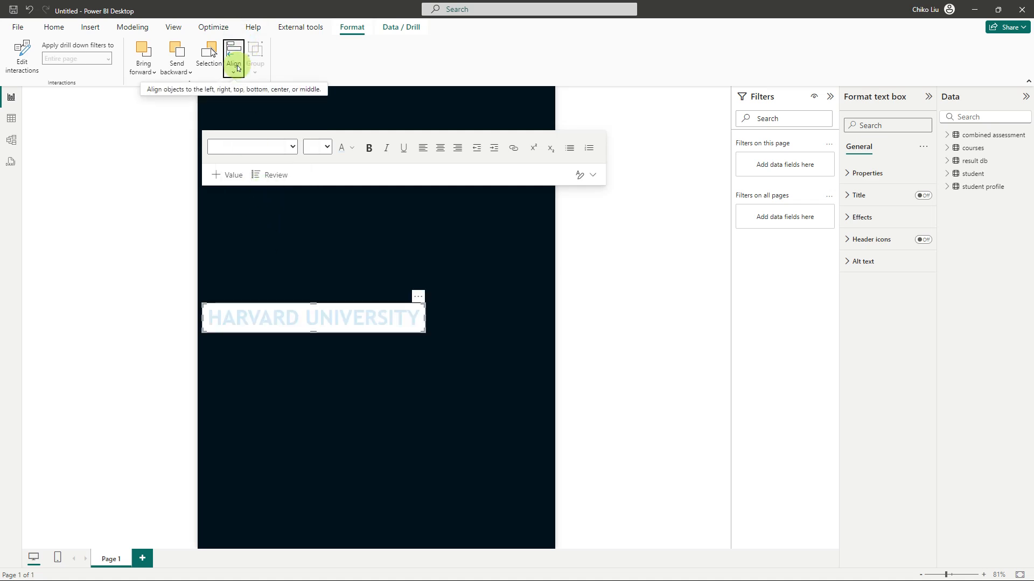
pyautogui.hotkey('ctrl', 'z')
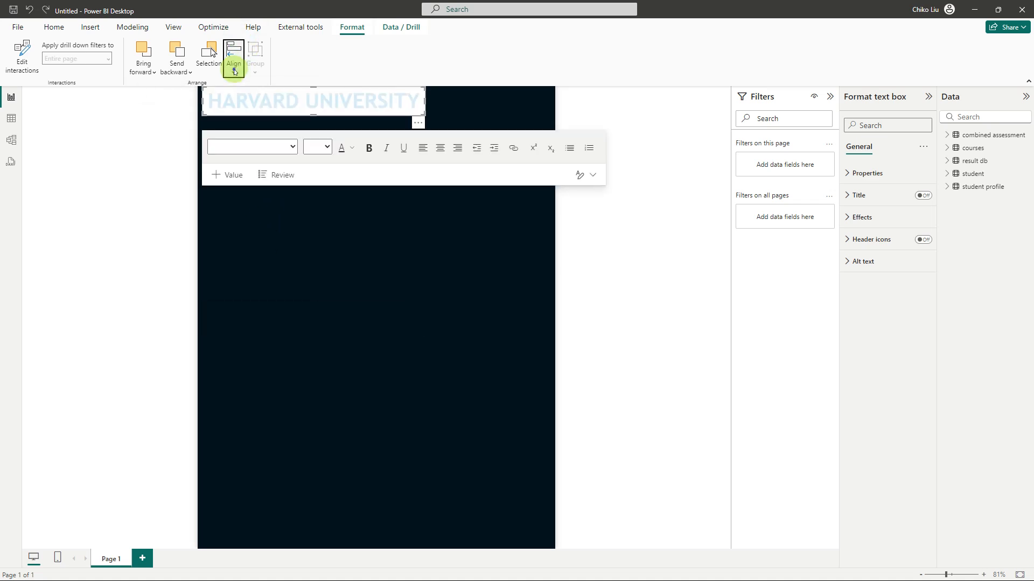
pyautogui.click(236, 63)
pyautogui.click(263, 108)
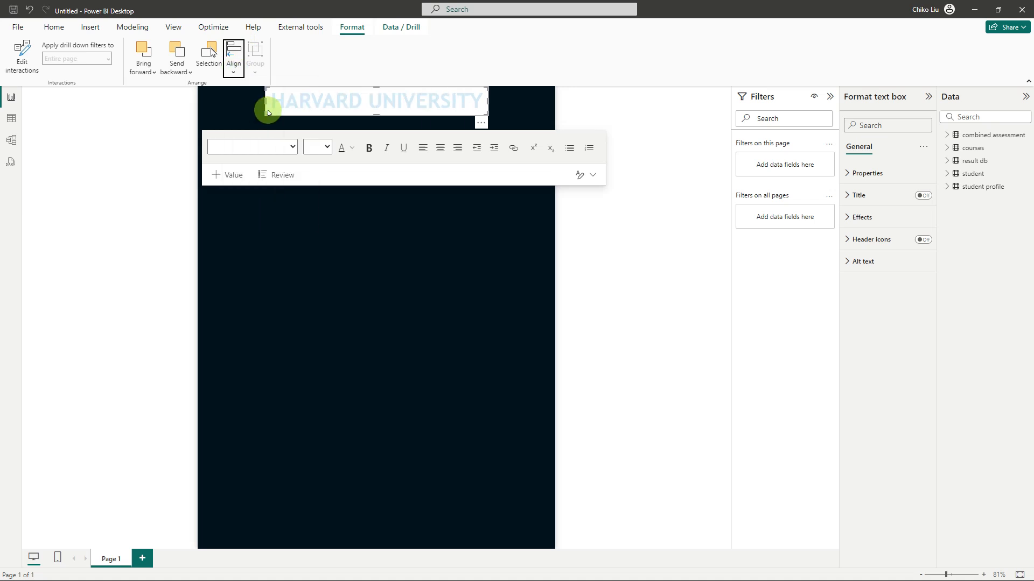
pyautogui.click(343, 116)
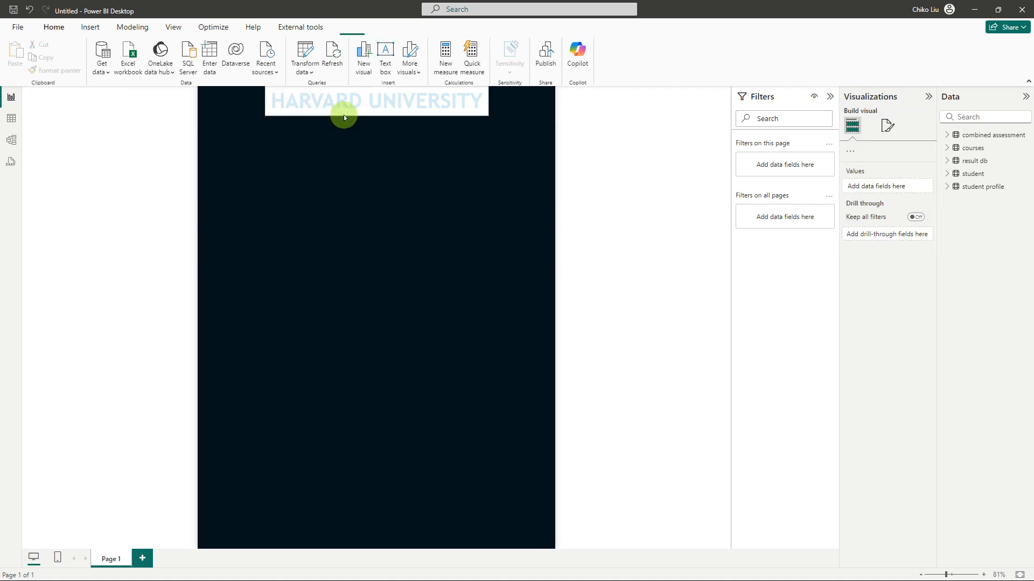
pyautogui.click(343, 116)
pyautogui.press('Down')
pyautogui.press('Down')
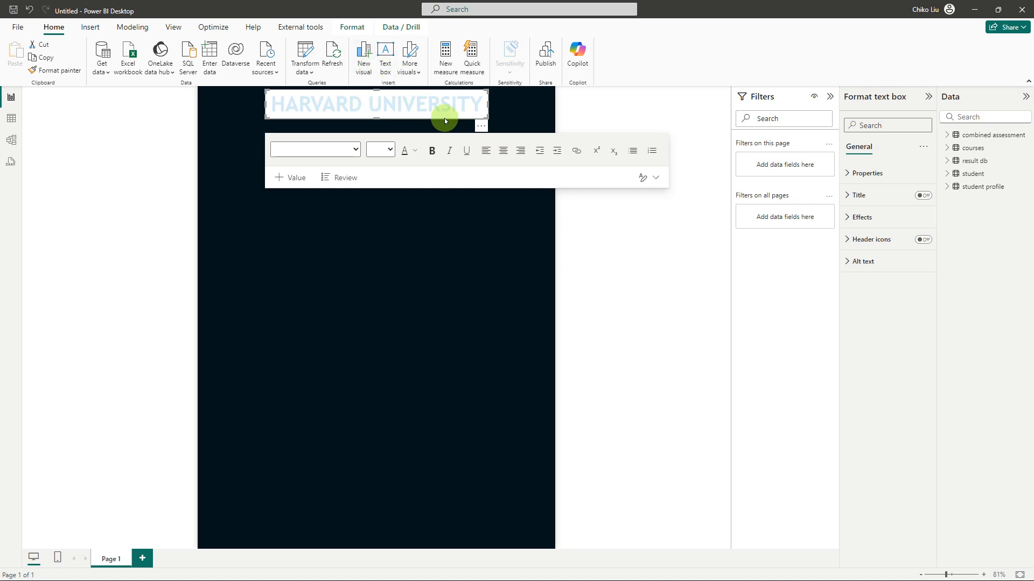
# Turn off the background effect of the "HARVARD UNIVERSITY" text box so the dark page shows through.
pyautogui.click(861, 217)
pyautogui.click(919, 243)
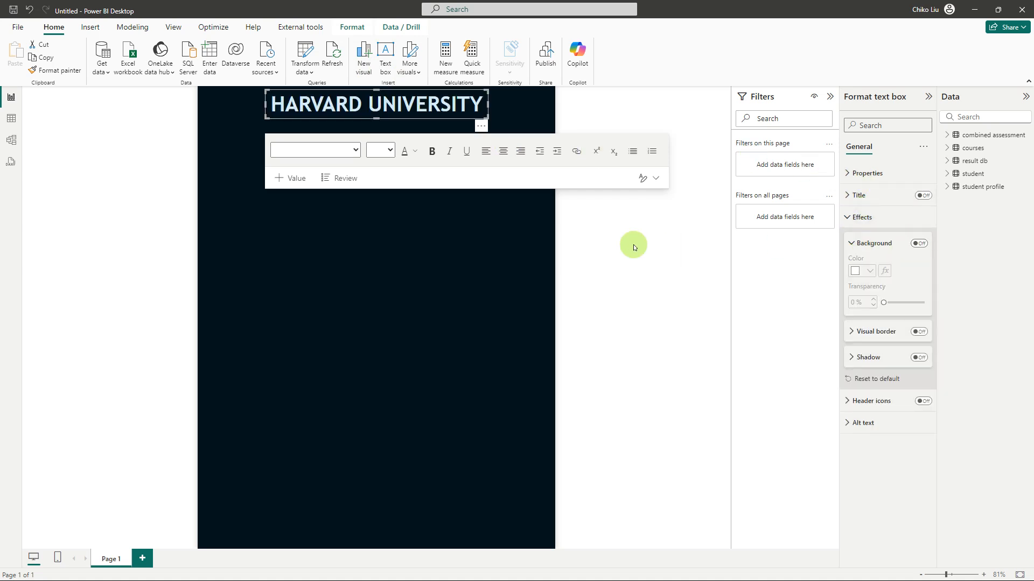
pyautogui.click(565, 246)
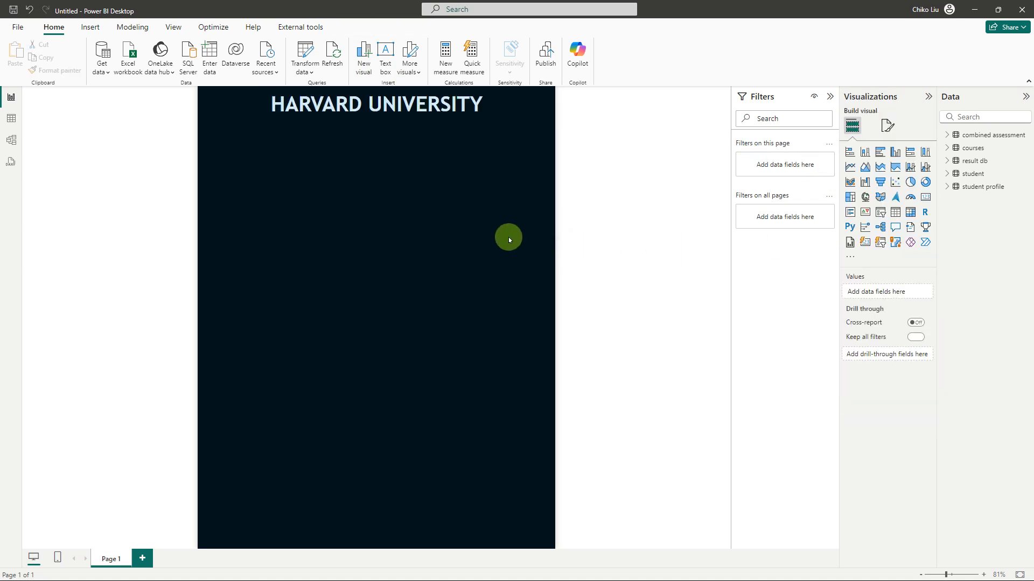
pyautogui.click(383, 118)
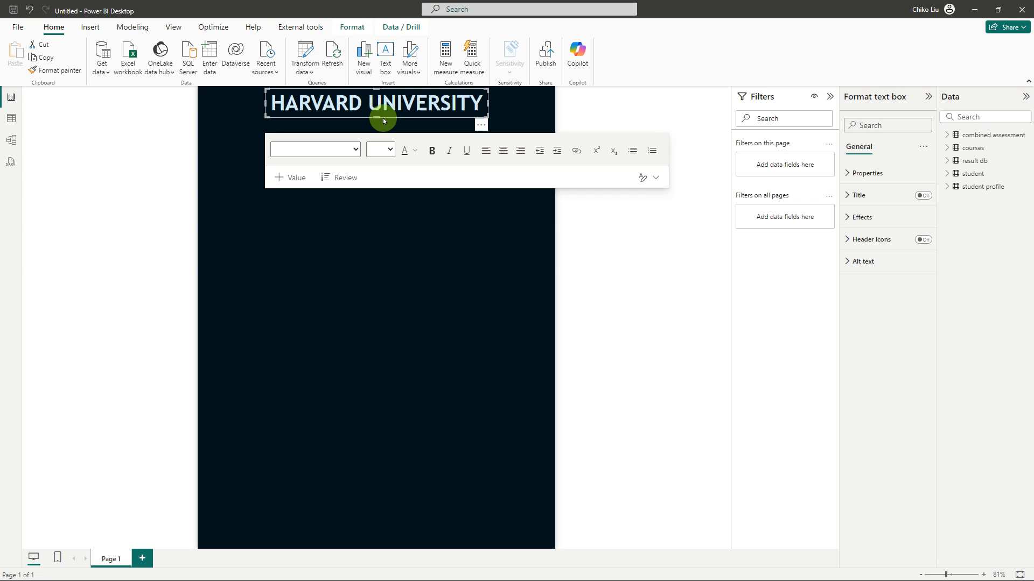
pyautogui.click(270, 251)
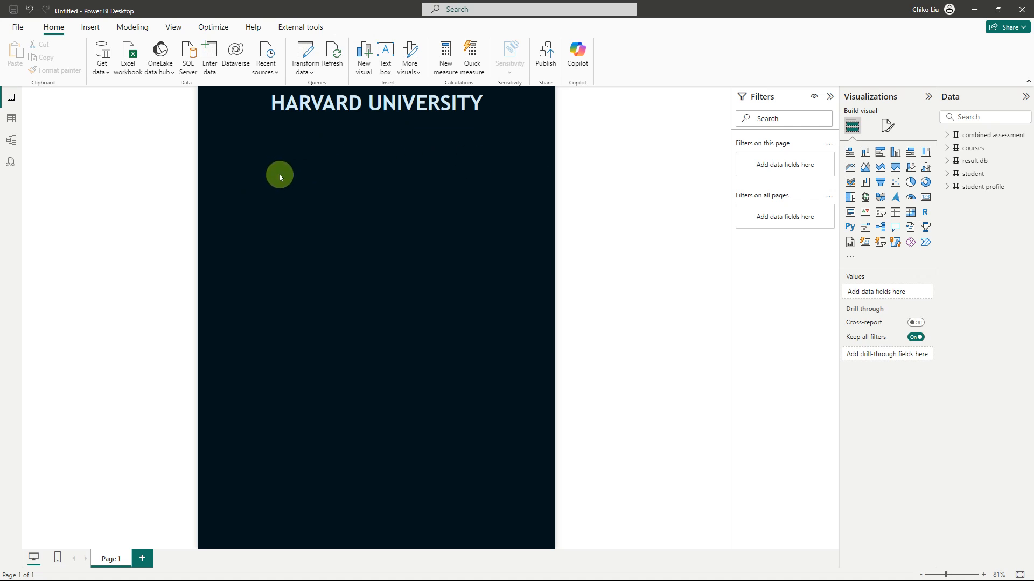
# Duplicate the heading text box, place the copy below it at the page's left edge, and replace its text with "STUDENT INFORMATION".
pyautogui.click(375, 118)
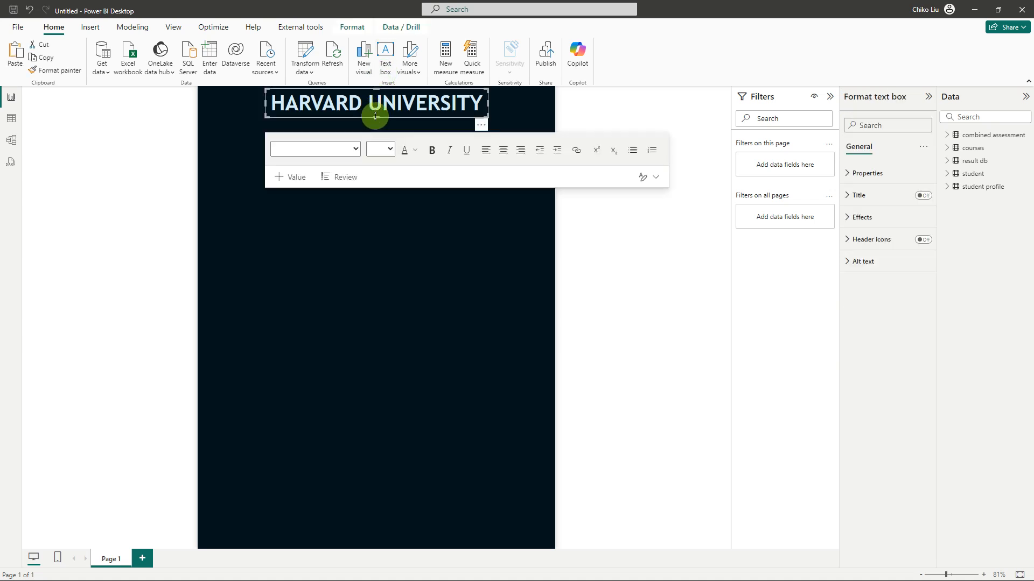
pyautogui.moveTo(375, 116); pyautogui.dragTo(269, 184)
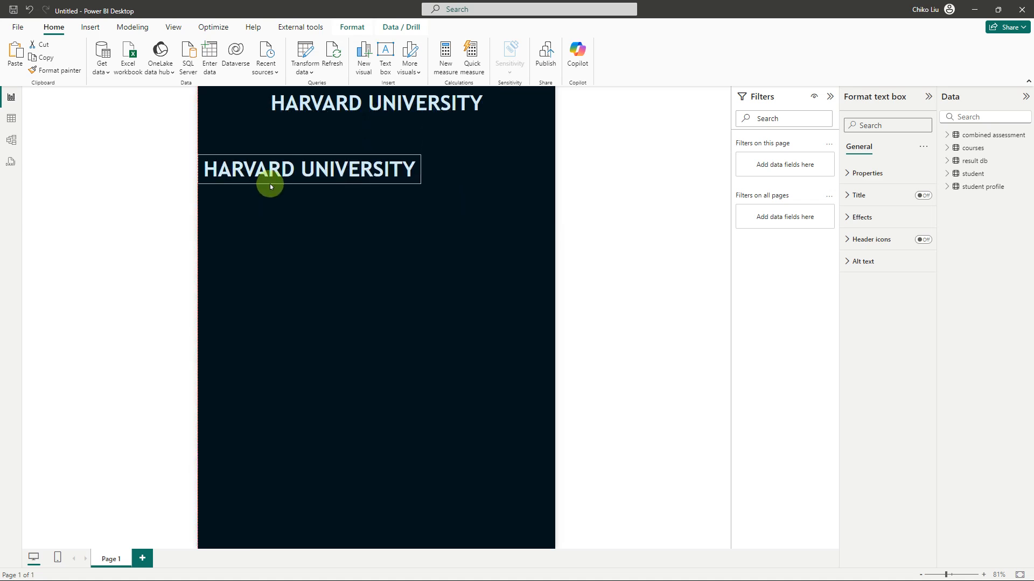
pyautogui.click(261, 170)
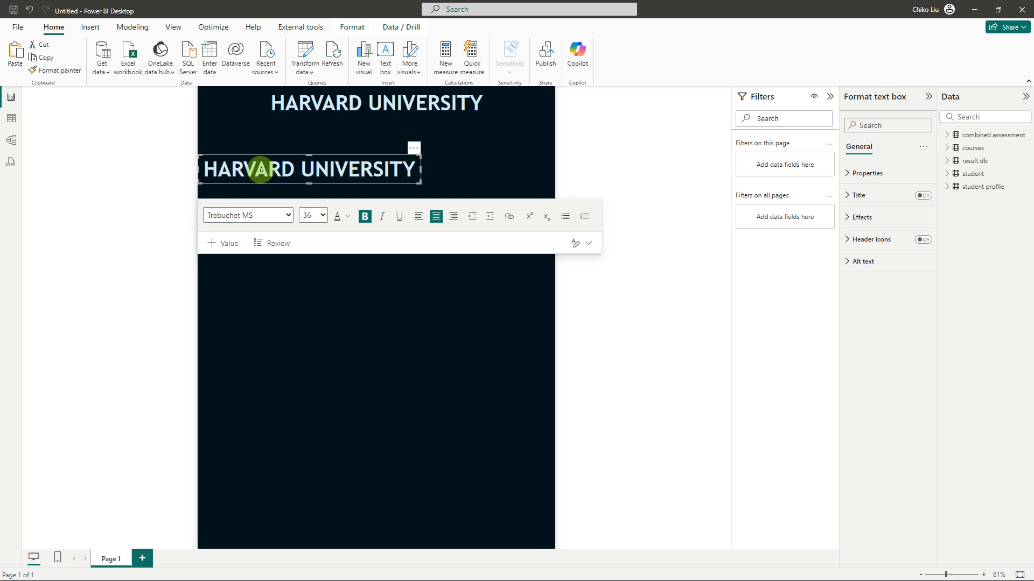
pyautogui.tripleClick(261, 169)
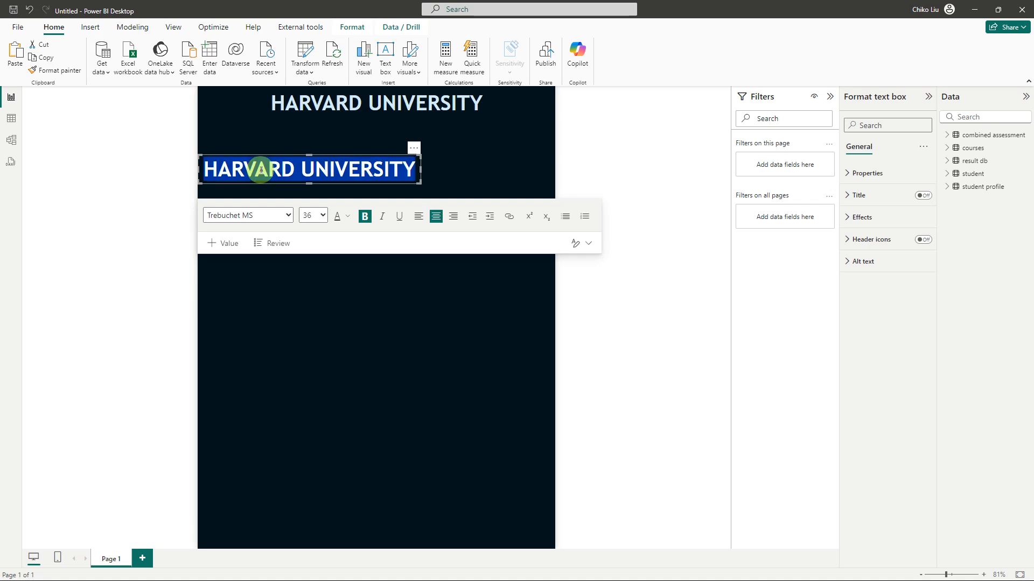
pyautogui.write('Name')
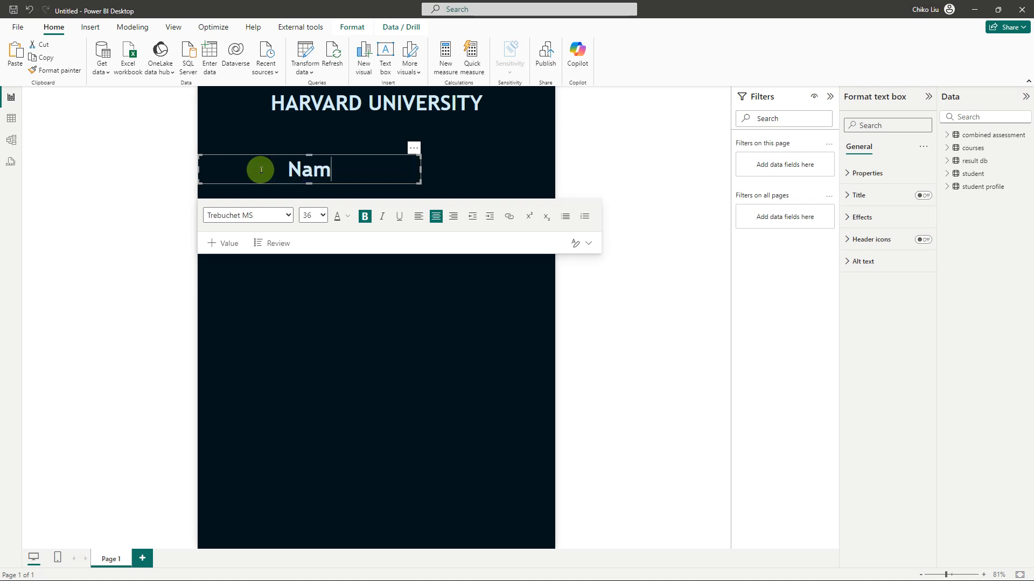
pyautogui.press('BackSpace')
pyautogui.press('BackSpace')
pyautogui.press('BackSpace')
pyautogui.press('BackSpace')
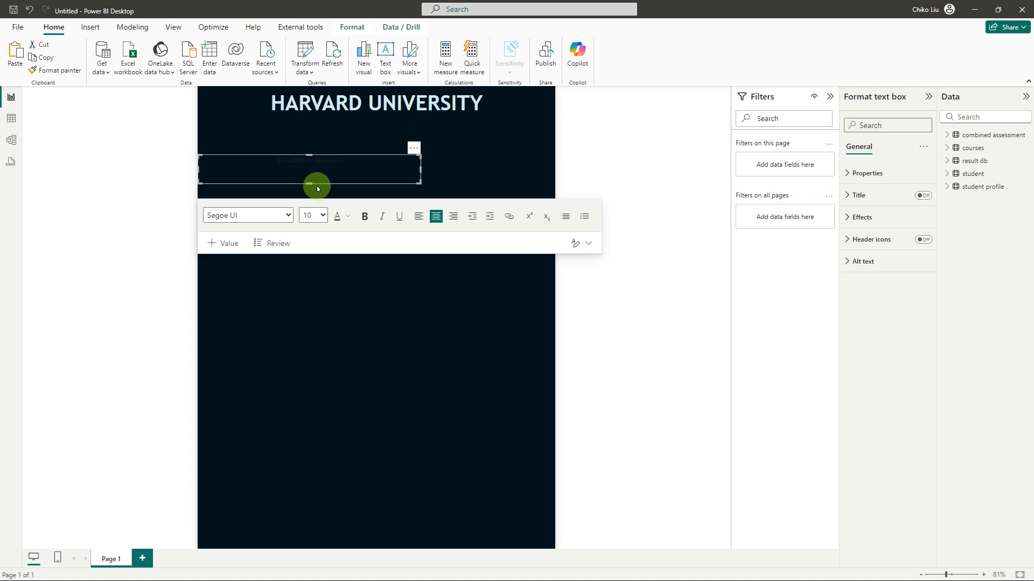
# Format the "STUDENT INFORMATION" text as Trebuchet MS, size 20 and bold.
pyautogui.hotkey('ctrl', 'a')
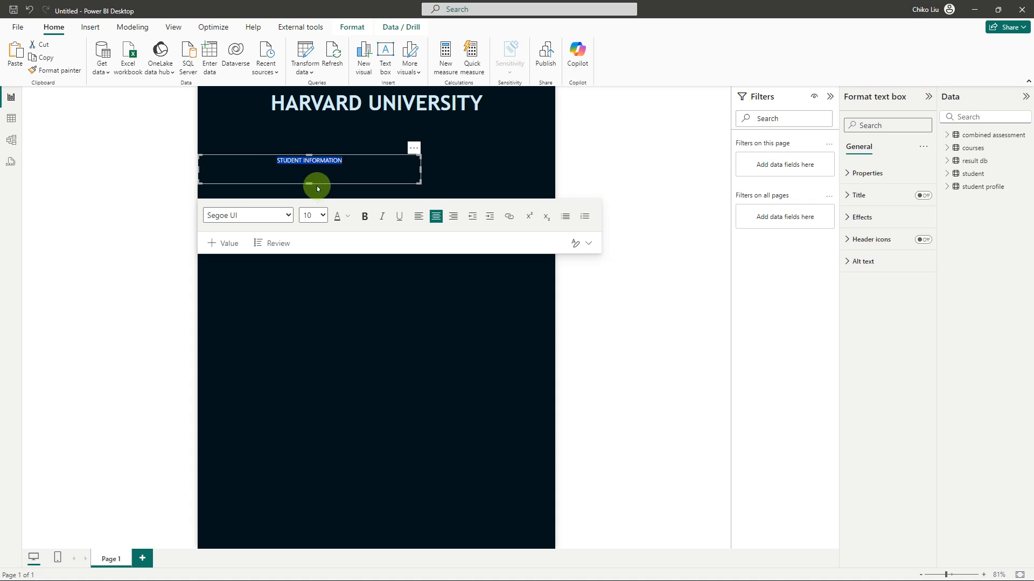
pyautogui.click(321, 217)
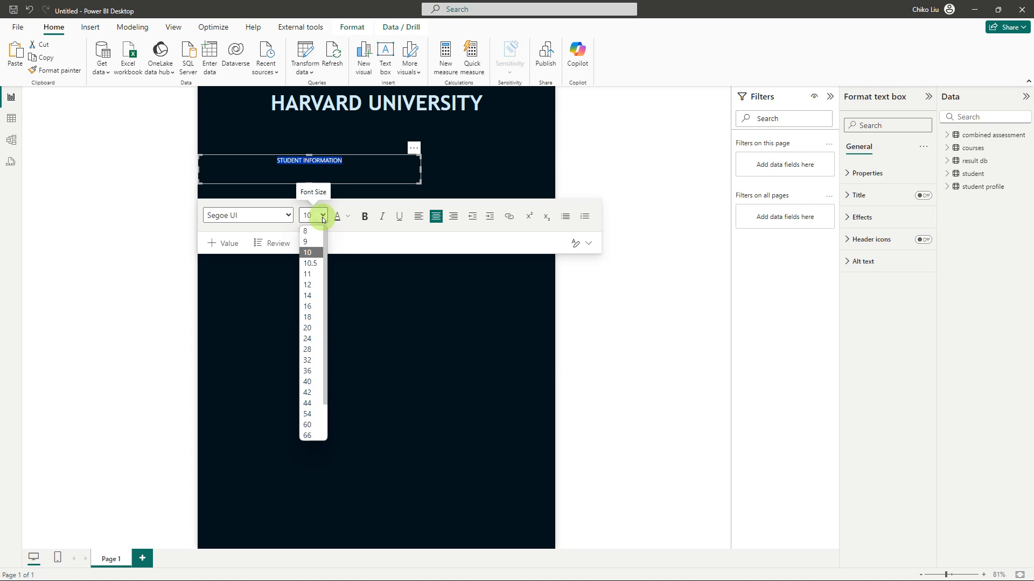
pyautogui.click(307, 339)
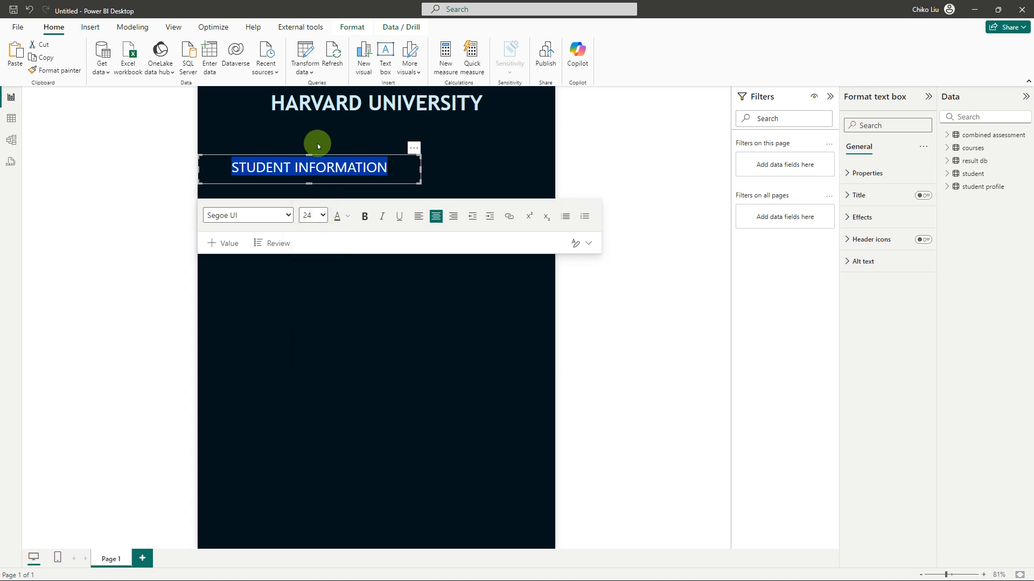
pyautogui.click(321, 215)
pyautogui.click(316, 330)
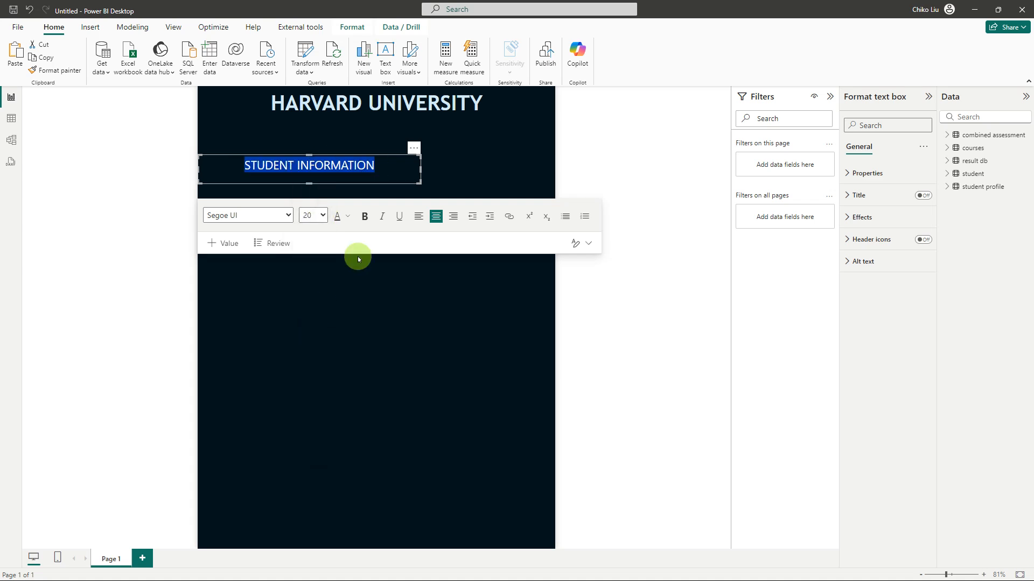
pyautogui.click(364, 217)
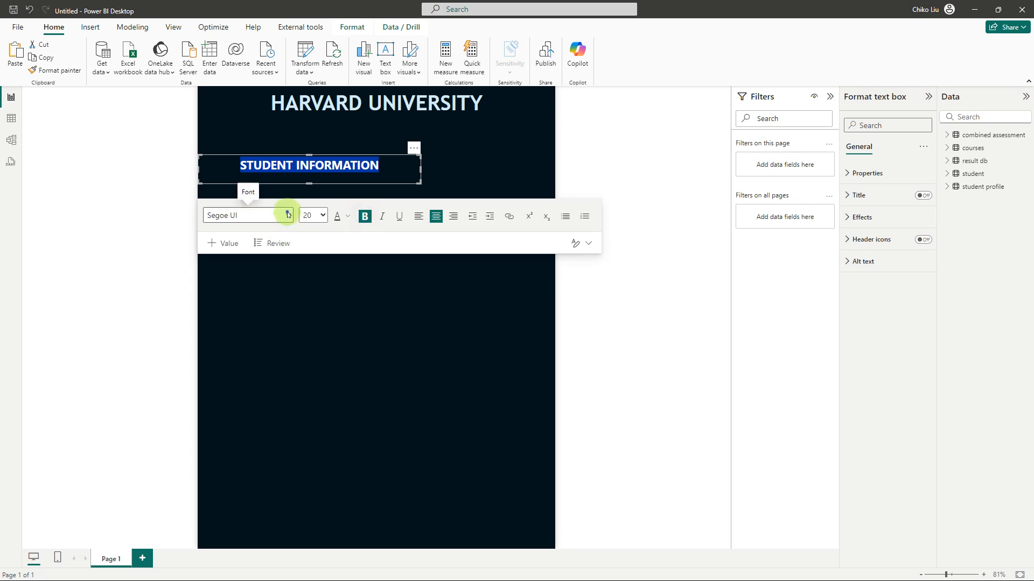
pyautogui.click(287, 215)
pyautogui.scroll(-2, 257, 410)
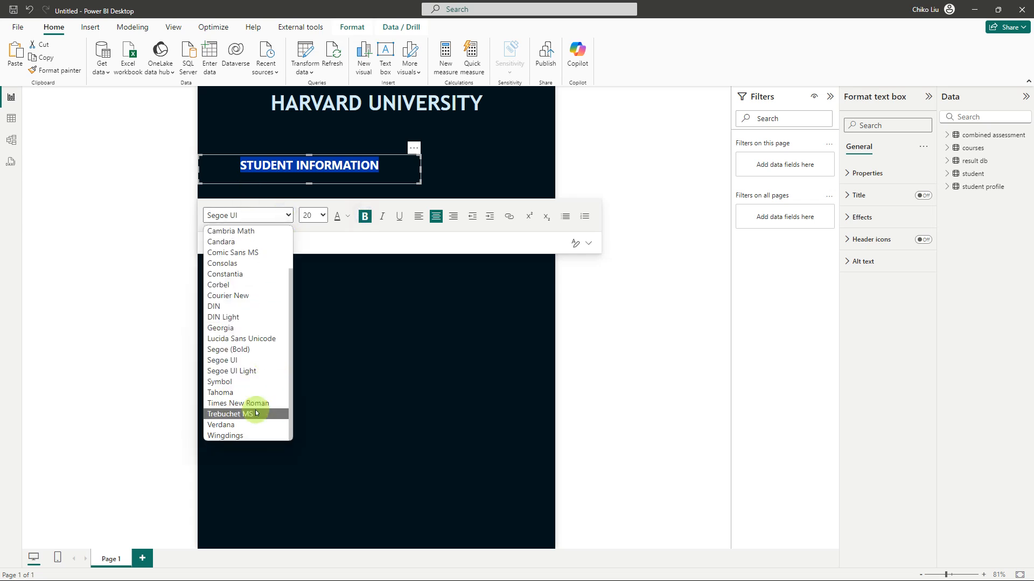
pyautogui.click(257, 413)
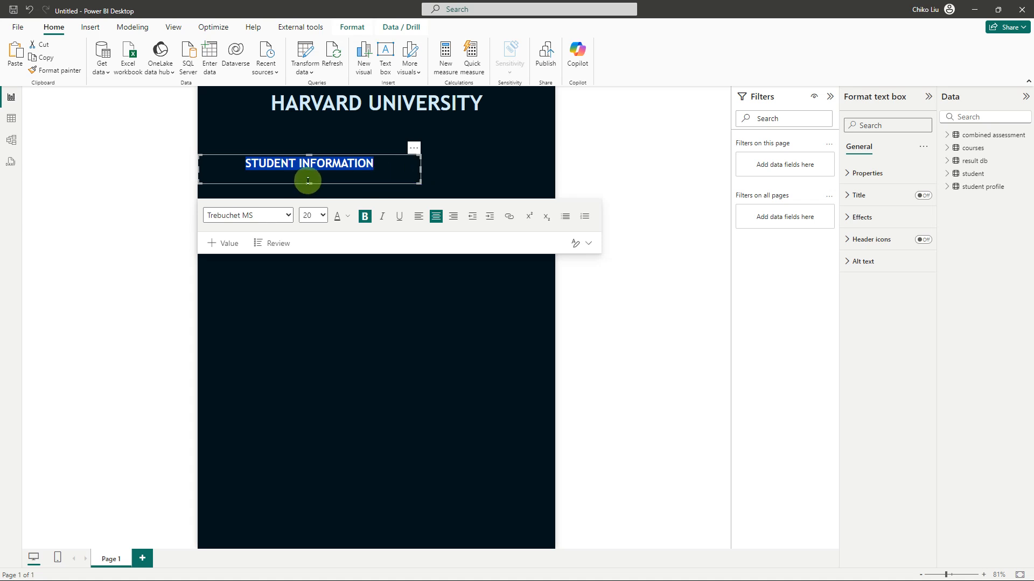
# Shrink the "STUDENT INFORMATION" text box to fit its text and align it to the horizontal centre of the page.
pyautogui.moveTo(309, 184); pyautogui.dragTo(311, 173)
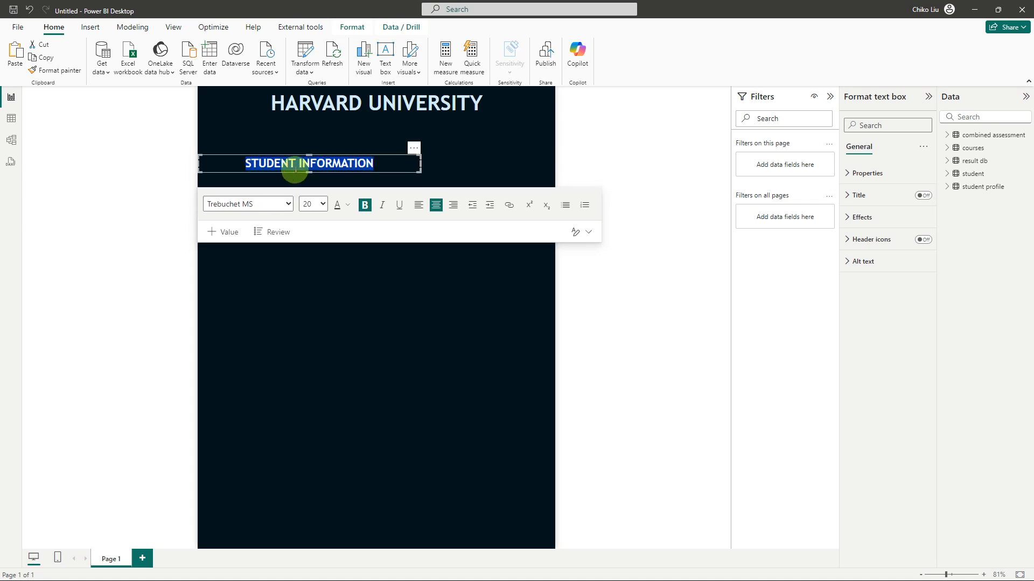
pyautogui.moveTo(198, 163); pyautogui.dragTo(285, 164)
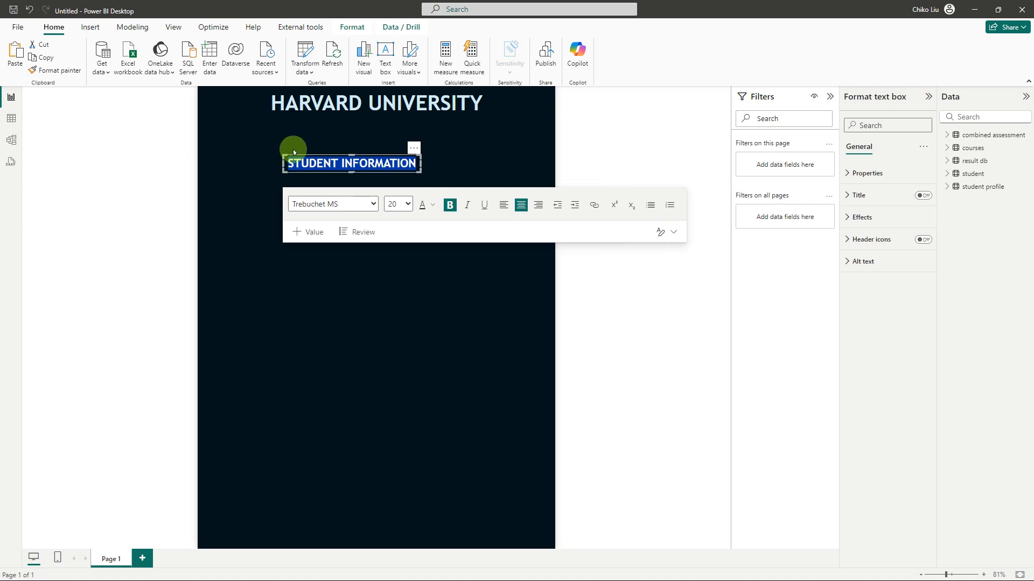
pyautogui.click(351, 26)
pyautogui.click(234, 73)
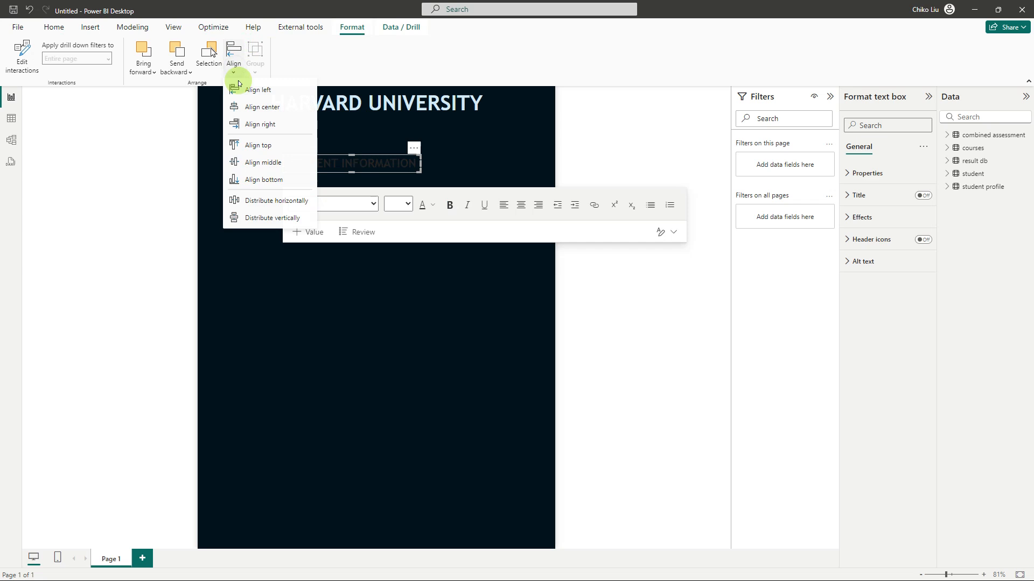
pyautogui.click(262, 107)
# Select all of the "STUDENT INFORMATION" text and open the custom colour settings for its font.
pyautogui.click(333, 160)
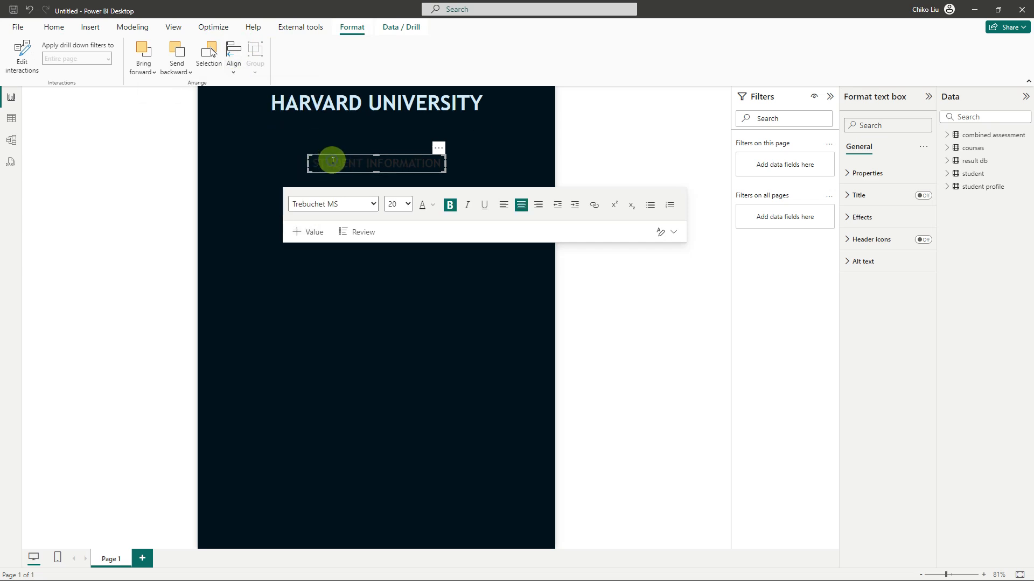
pyautogui.tripleClick(333, 159)
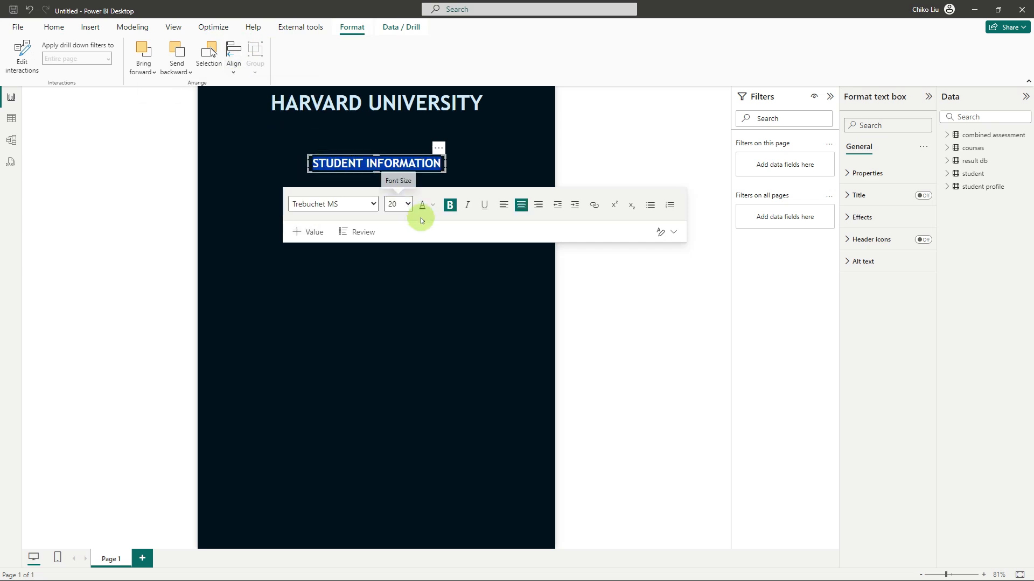
pyautogui.click(432, 206)
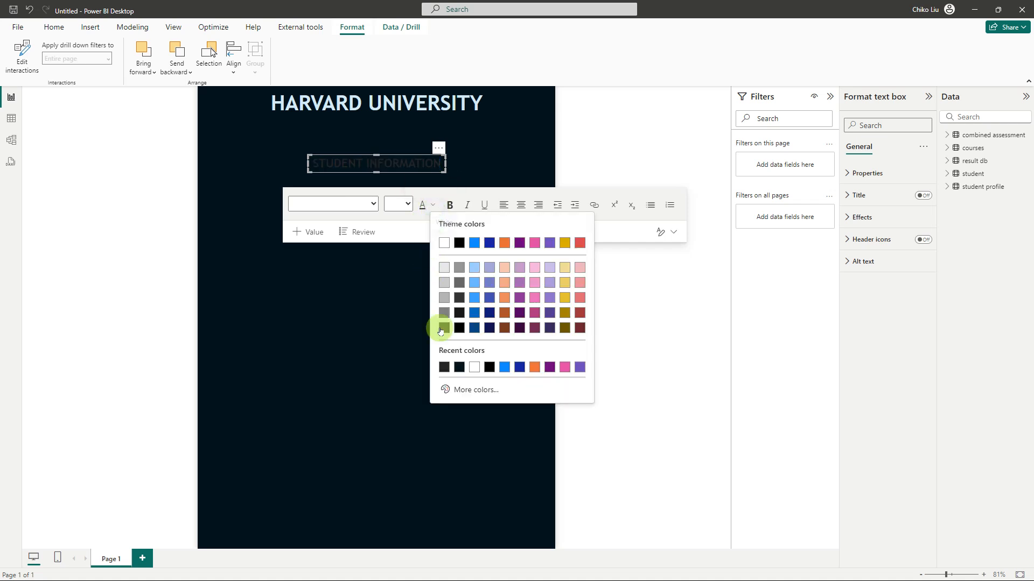
pyautogui.click(464, 391)
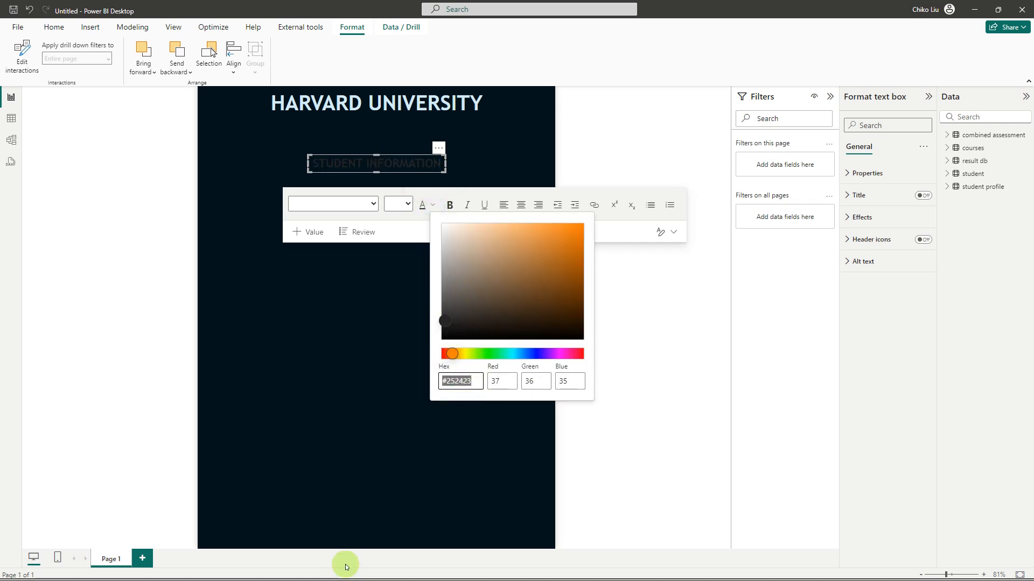
# Switch to the WebAIM Contrast Checker in the browser, copy the foreground hex value D4ECF7, and return to Power BI.
pyautogui.moveTo(347, 579)
pyautogui.click(540, 568)
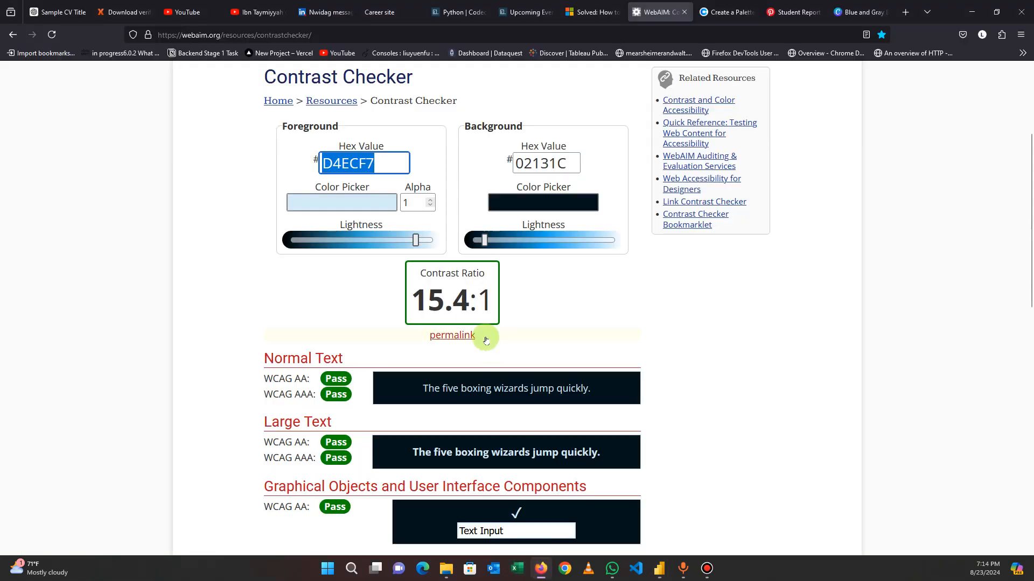
pyautogui.click(379, 163)
pyautogui.moveTo(379, 162); pyautogui.dragTo(322, 157)
pyautogui.hotkey('ctrl', 'c')
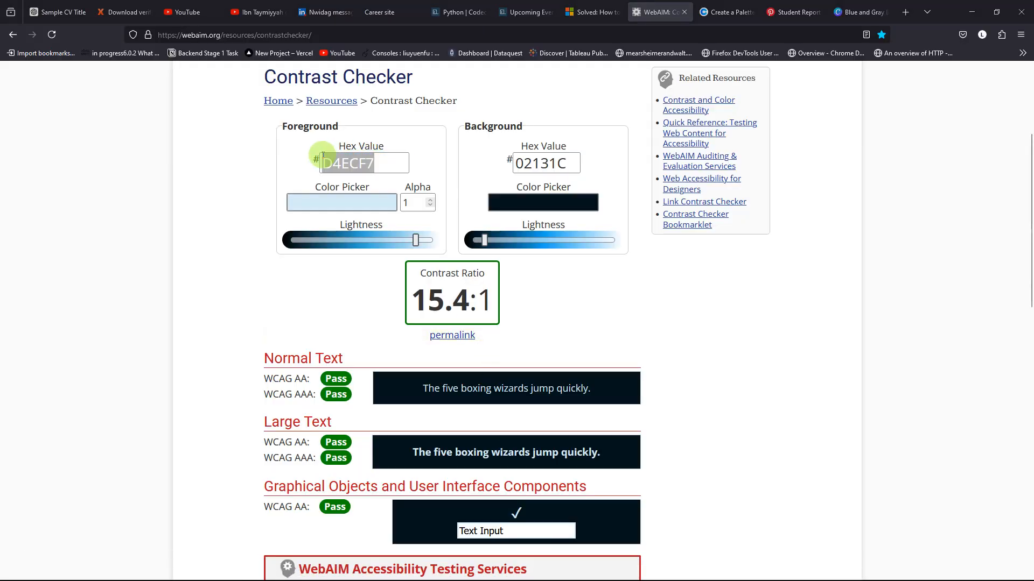
pyautogui.hotkey('alt', 'Tab')
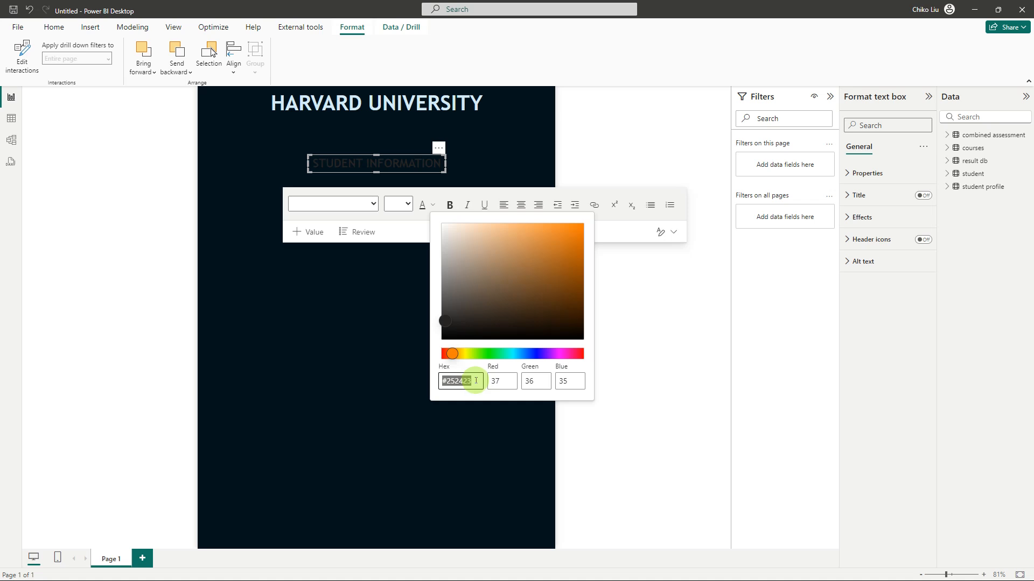
# Apply the font colour #D4ECF7 to the whole "STUDENT INFORMATION" text and deselect the text box.
pyautogui.moveTo(475, 381); pyautogui.dragTo(447, 383)
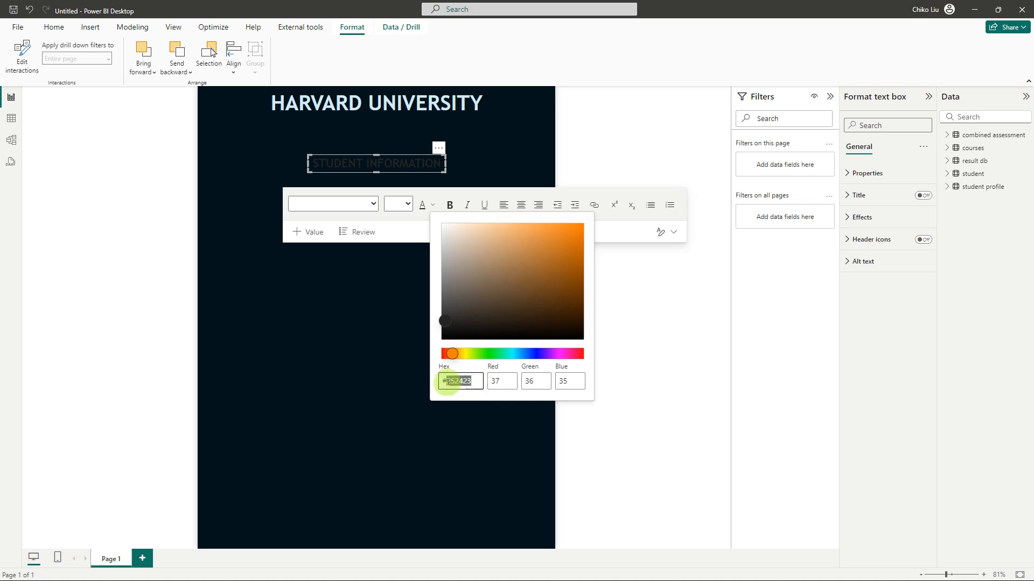
pyautogui.hotkey('ctrl', 'v')
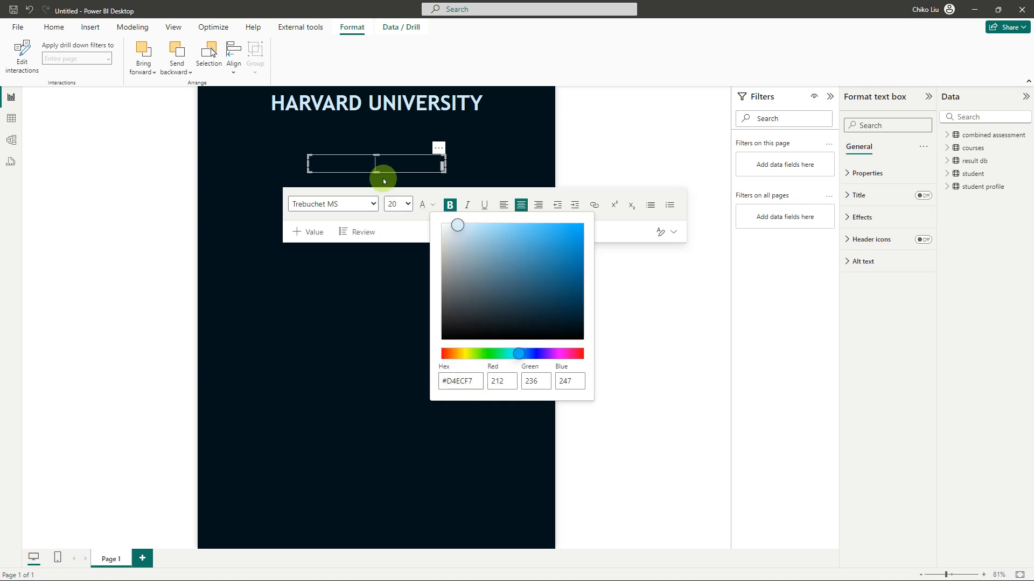
pyautogui.press('BackSpace')
pyautogui.hotkey('ctrl', 'a')
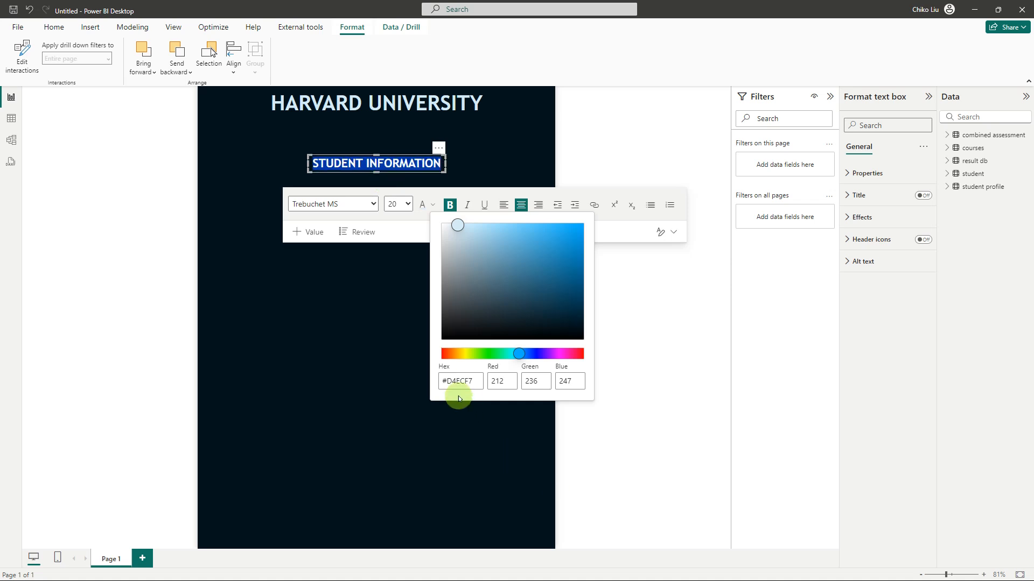
pyautogui.click(475, 379)
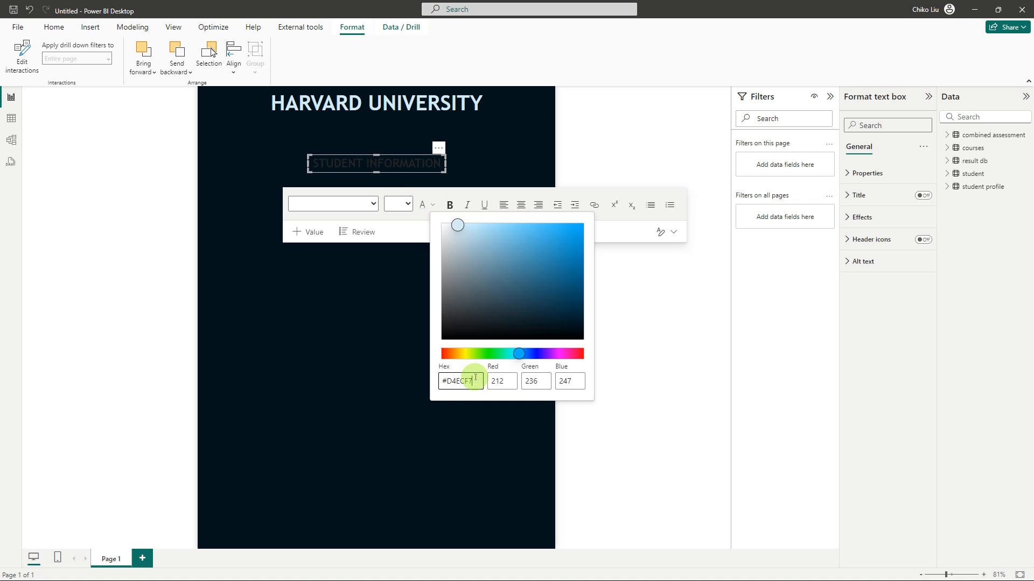
pyautogui.click(426, 174)
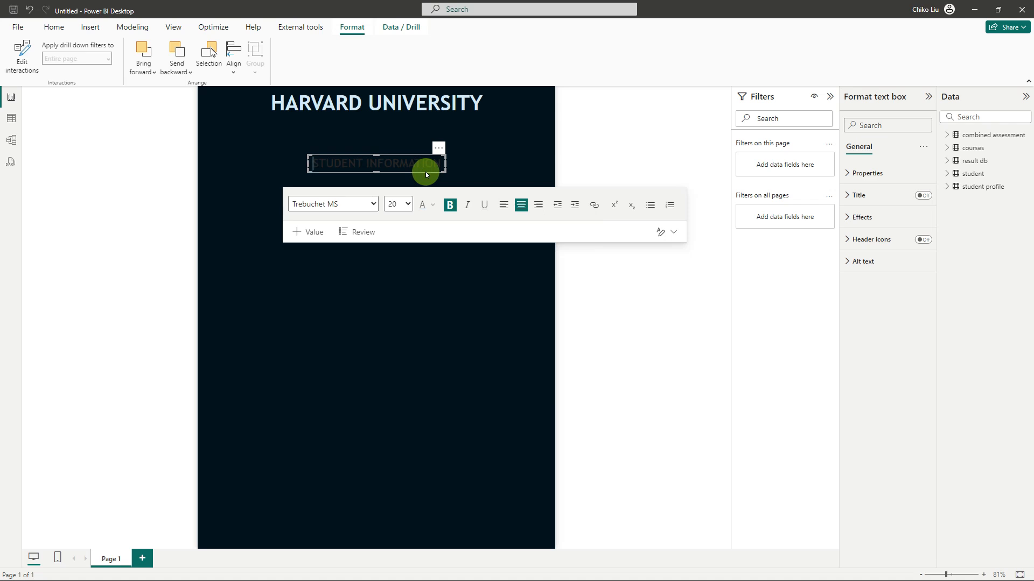
pyautogui.hotkey('ctrl', 'a')
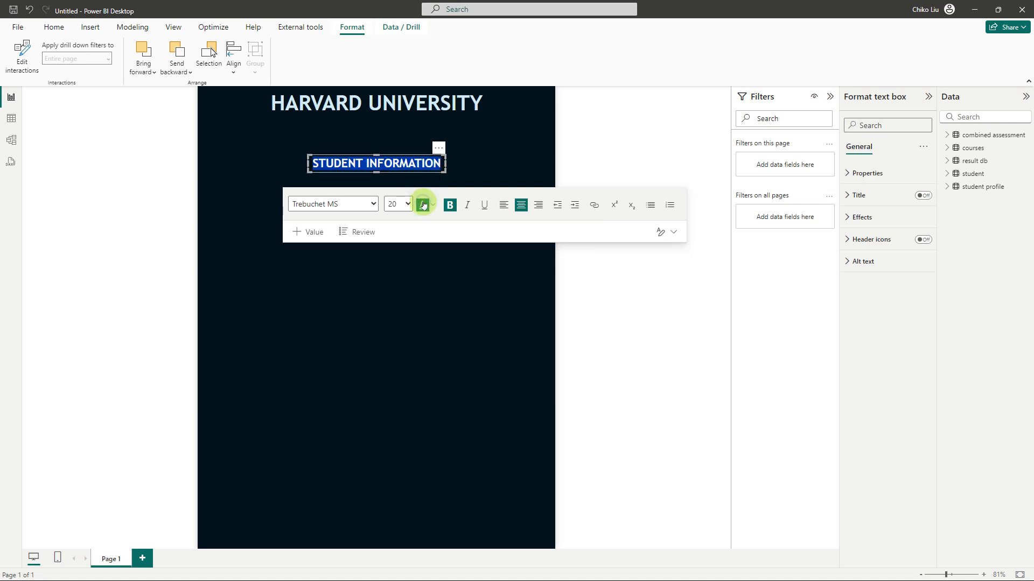
pyautogui.click(471, 160)
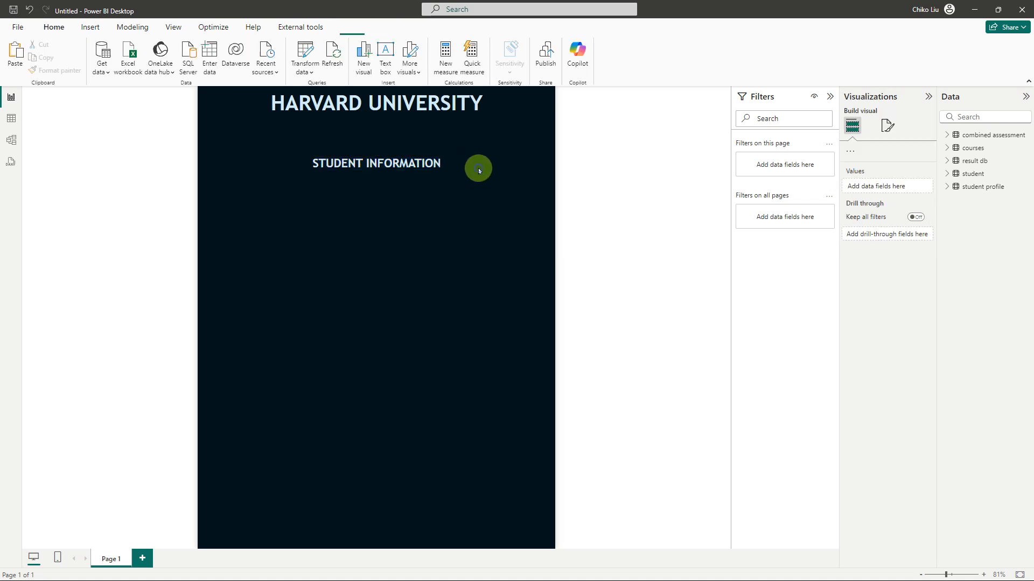
# Nudge the "STUDENT INFORMATION" text box straight up so it sits closer beneath the "HARVARD UNIVERSITY" heading.
pyautogui.click(387, 154)
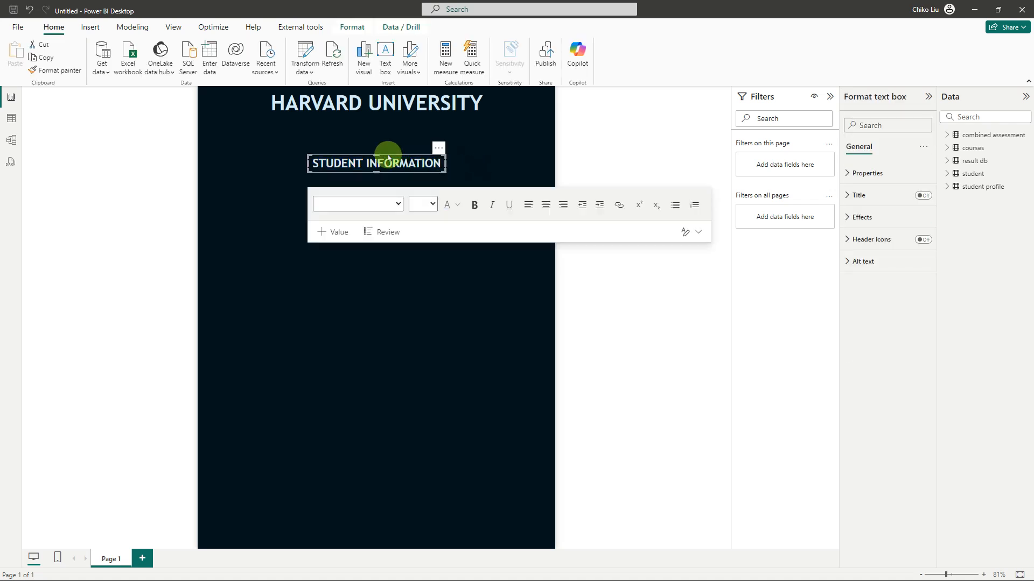
pyautogui.press('Up')
pyautogui.press('Up')
pyautogui.press('Up')
pyautogui.press('Up')
pyautogui.press('Up')
pyautogui.press('Up')
pyautogui.press('Up')
pyautogui.press('Up')
pyautogui.press('Up')
pyautogui.press('Up')
pyautogui.press('Up')
pyautogui.press('Up')
pyautogui.press('Up')
pyautogui.press('Up')
pyautogui.press('Up')
pyautogui.press('Up')
pyautogui.press('Up')
pyautogui.press('Up')
pyautogui.press('Up')
pyautogui.press('Up')
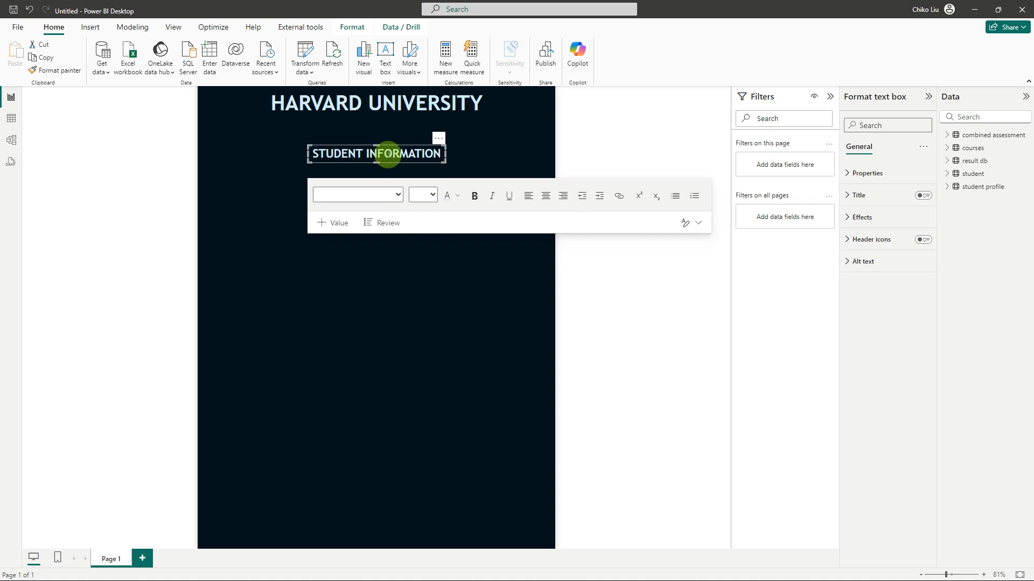
pyautogui.press('Up')
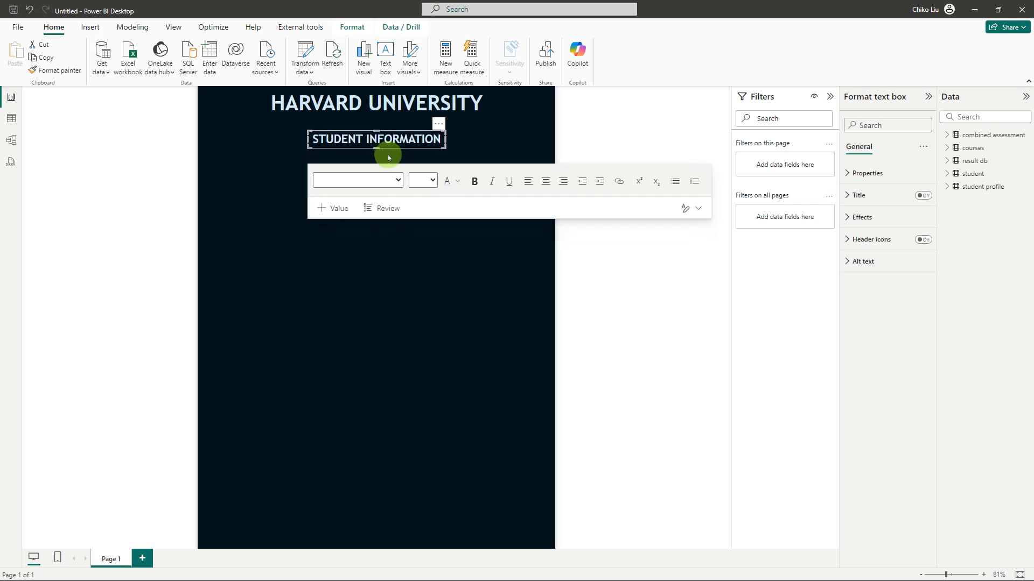